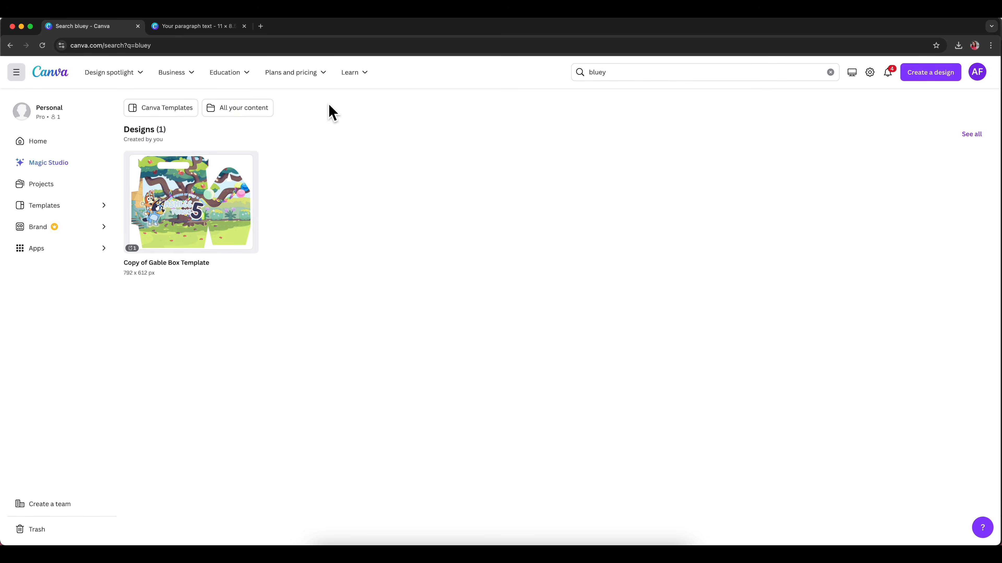
# Step: Create a new custom-size design 11 in wide and 8.5 in high
pyautogui.click(924, 81)
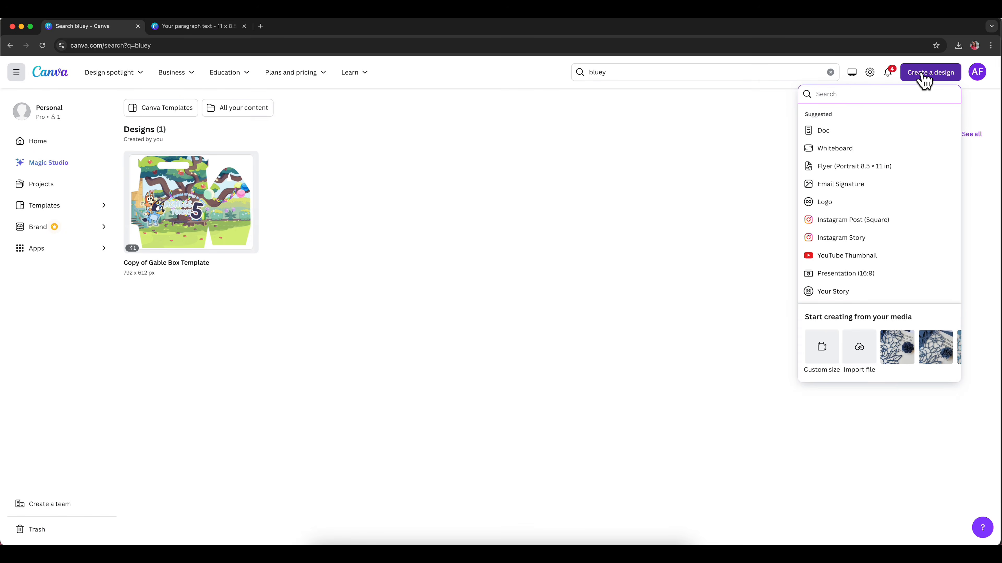
pyautogui.click(822, 353)
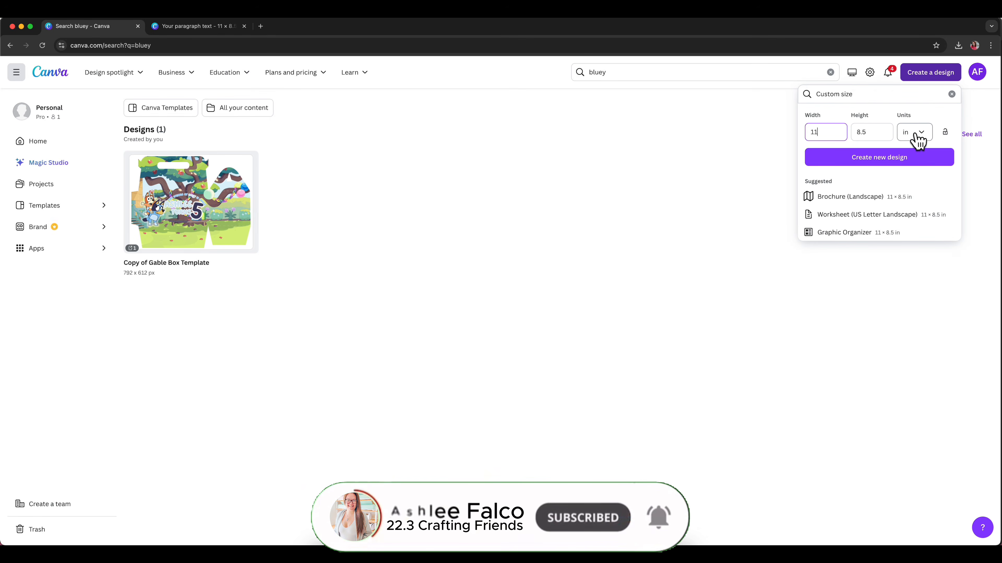
pyautogui.click(850, 168)
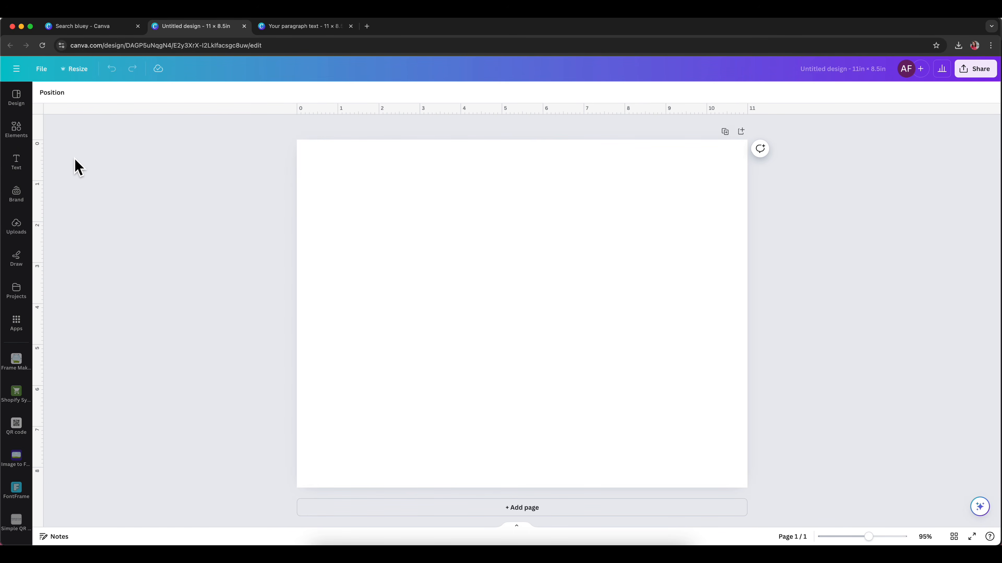
# Step: Check the rulers and guides setting and add a horizontal guide across the page's middle at 4.25 in
pyautogui.click(42, 70)
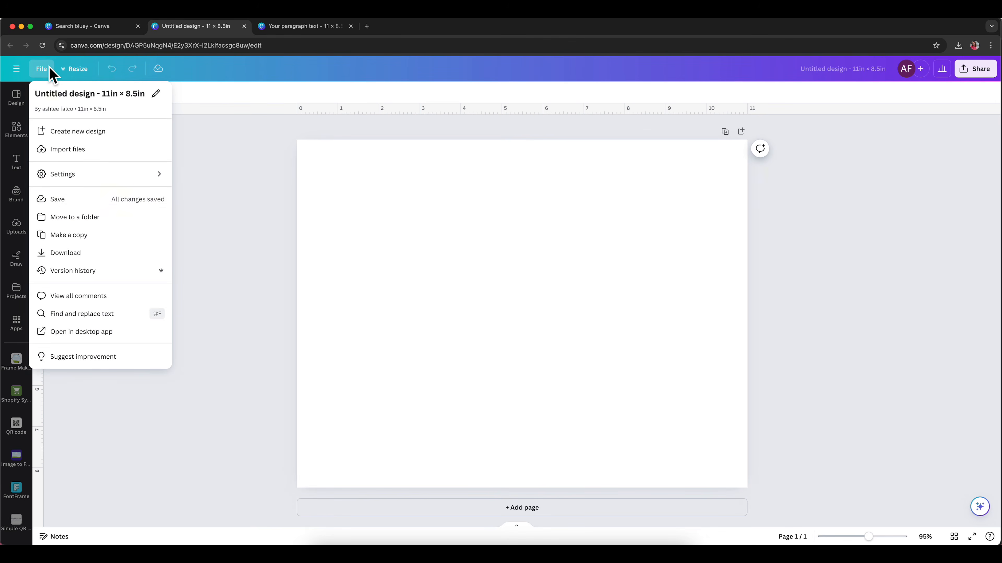
pyautogui.moveTo(128, 178)
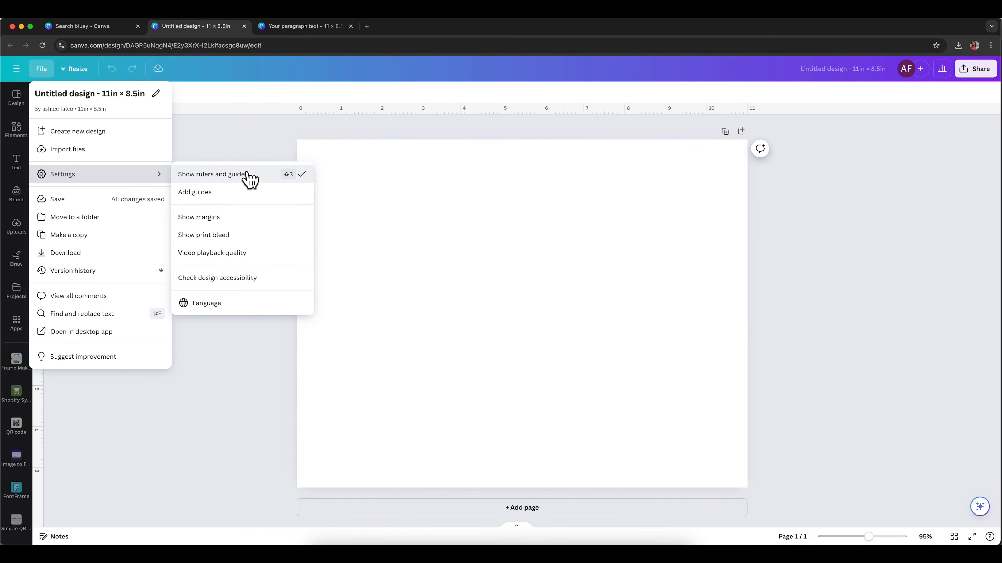
pyautogui.click(264, 127)
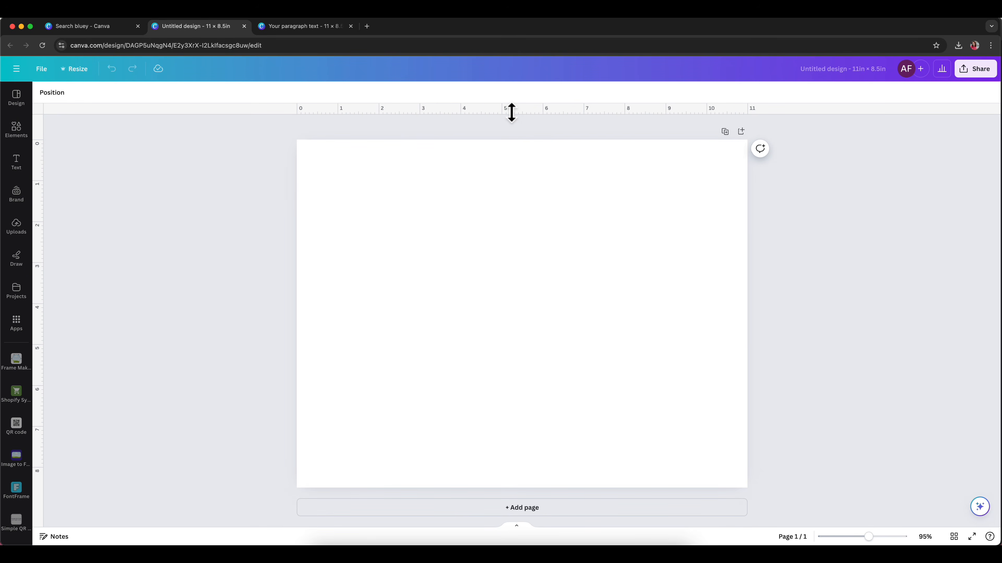
pyautogui.moveTo(511, 113); pyautogui.dragTo(502, 322)
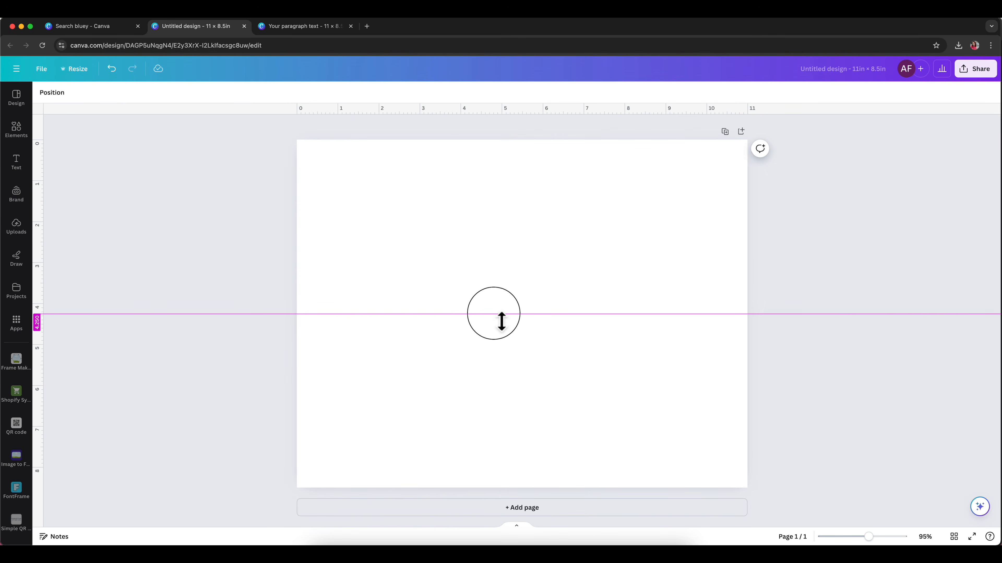
pyautogui.moveTo(502, 322); pyautogui.dragTo(501, 321)
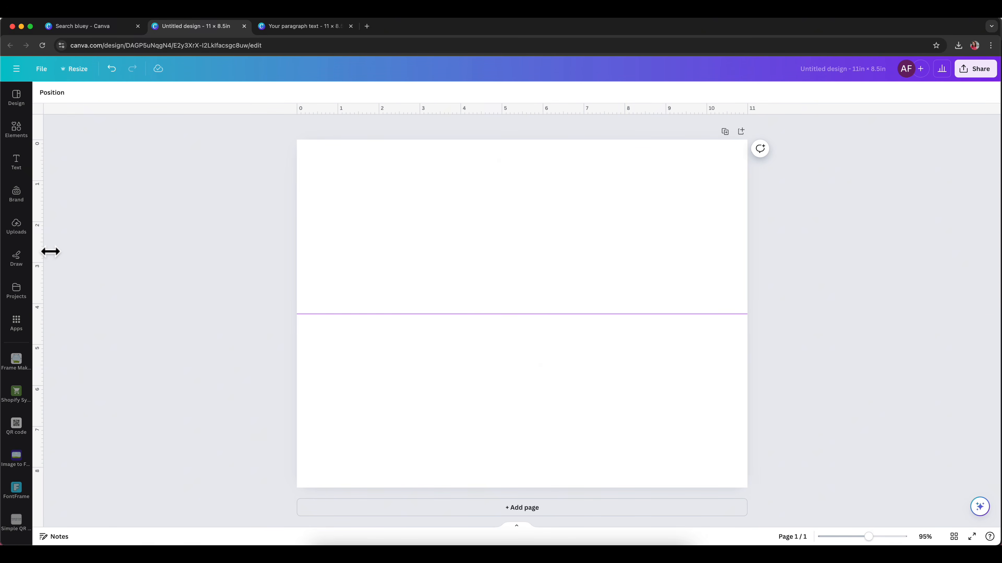
# Step: Add three vertical guides dividing the page into four equal columns, at 2.75 in, the centre and about 8.25 in
pyautogui.moveTo(50, 252); pyautogui.dragTo(531, 271)
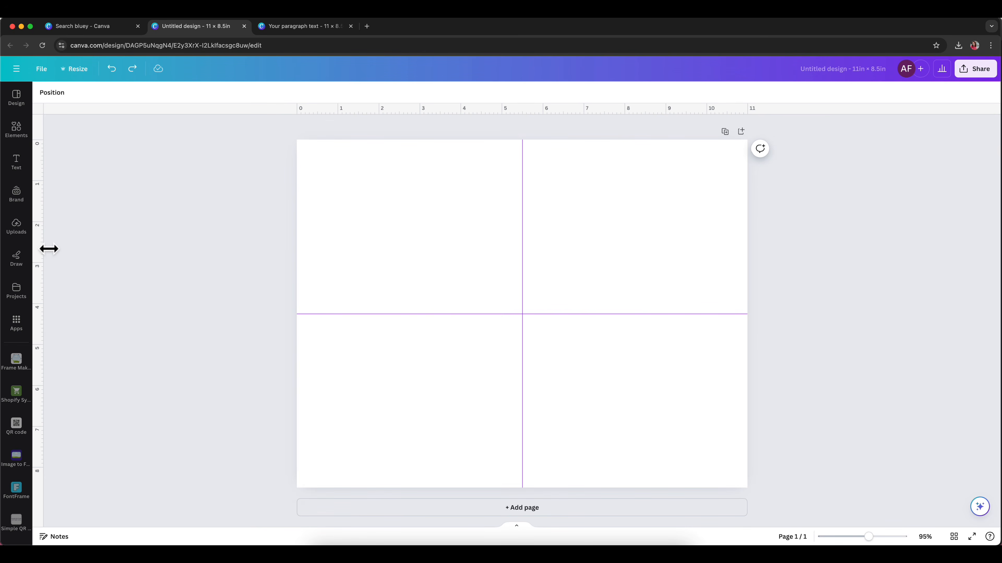
pyautogui.moveTo(49, 249); pyautogui.dragTo(417, 262)
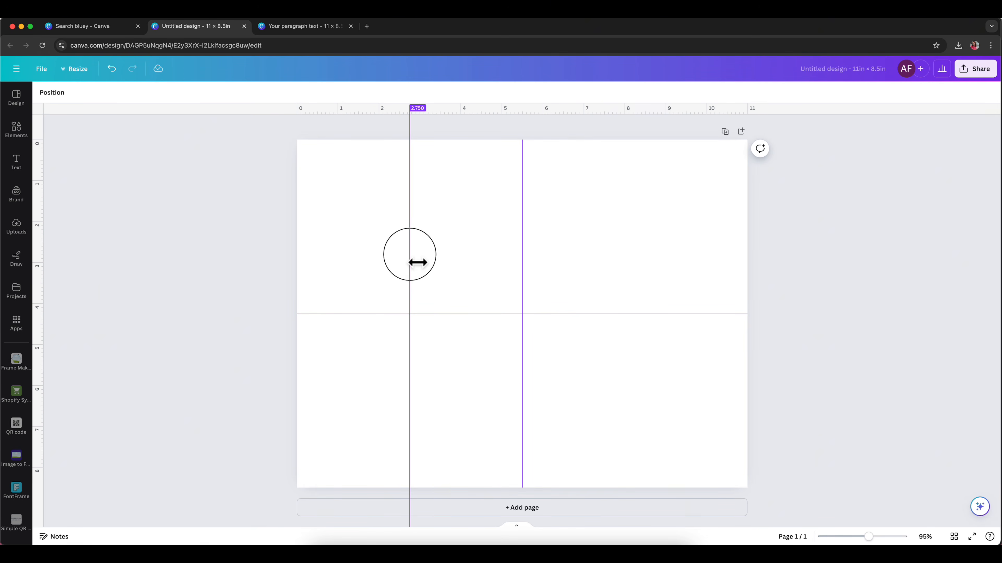
pyautogui.moveTo(417, 262); pyautogui.dragTo(417, 262)
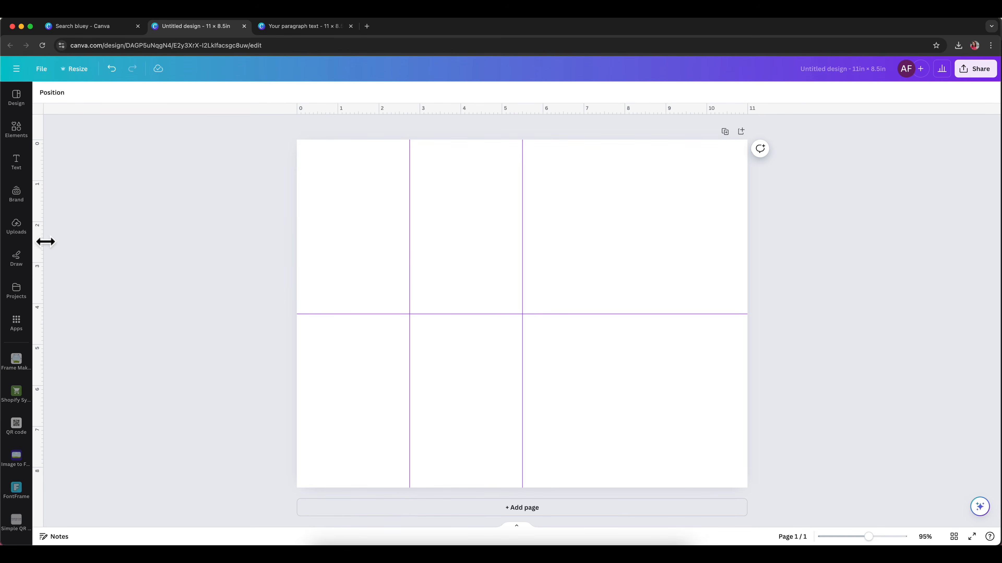
pyautogui.moveTo(45, 242); pyautogui.dragTo(643, 238)
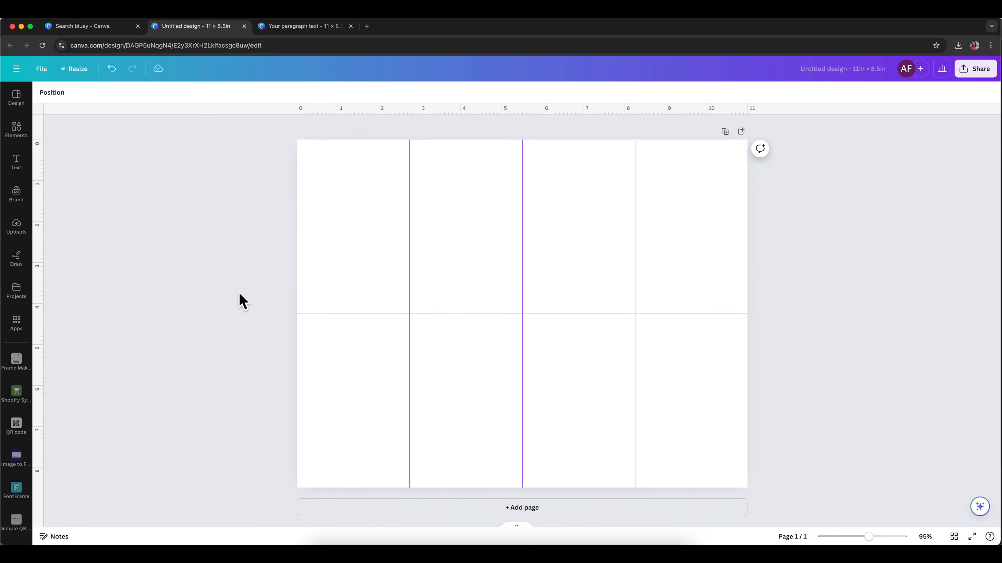
# Step: Add a square shape and fit it exactly into the page's upper-left guide cell
pyautogui.click(16, 132)
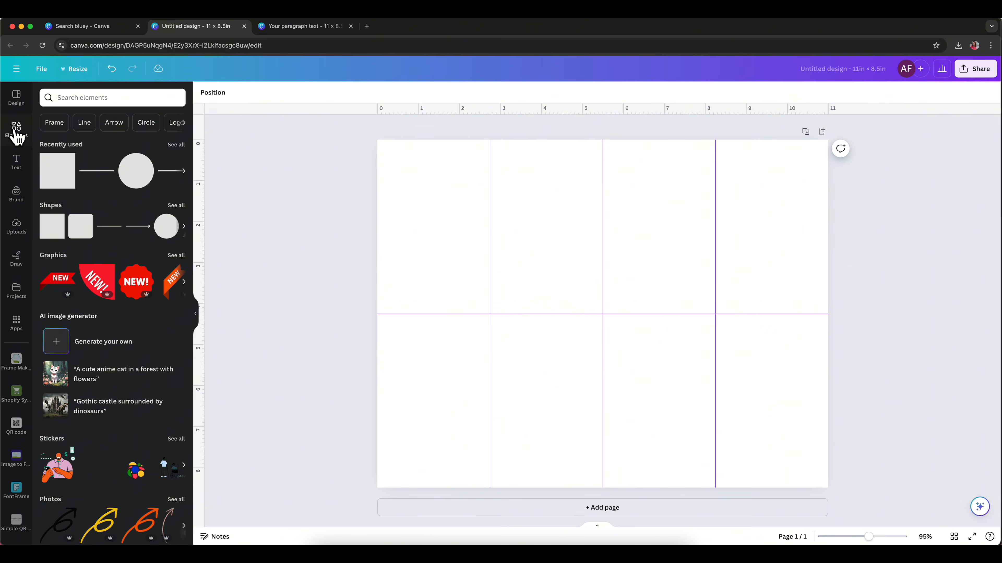
pyautogui.click(67, 185)
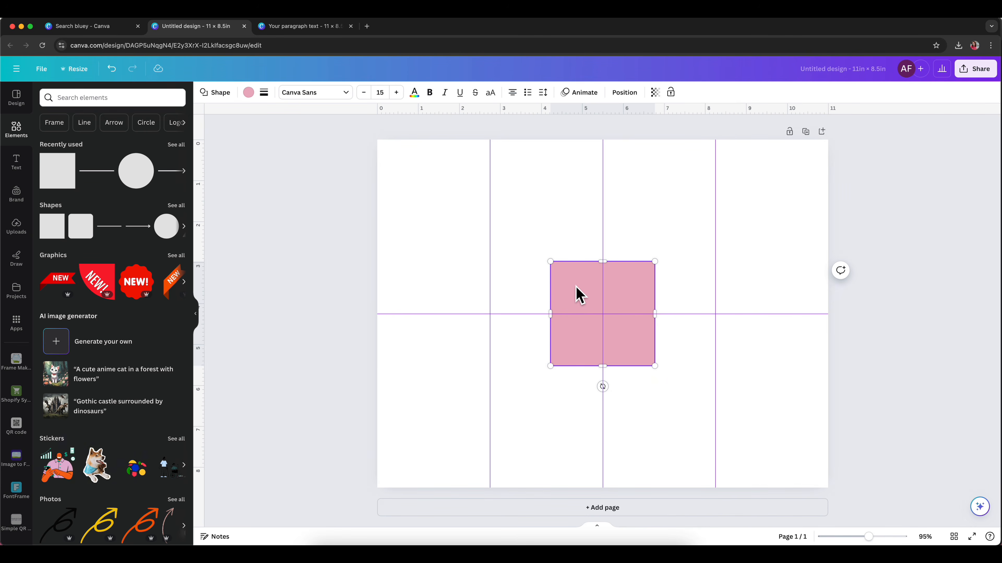
pyautogui.moveTo(577, 291); pyautogui.dragTo(407, 167)
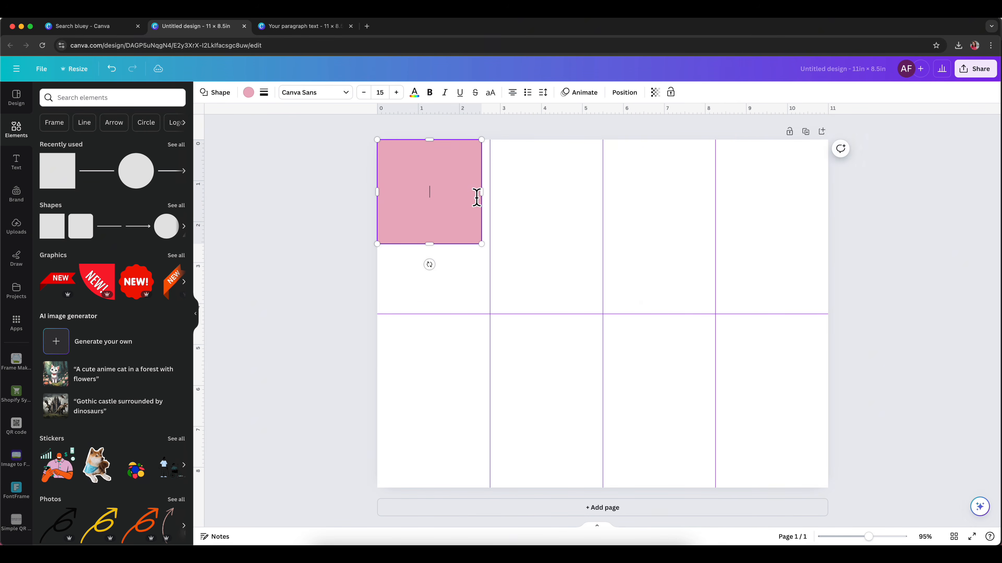
pyautogui.moveTo(489, 204); pyautogui.dragTo(491, 209)
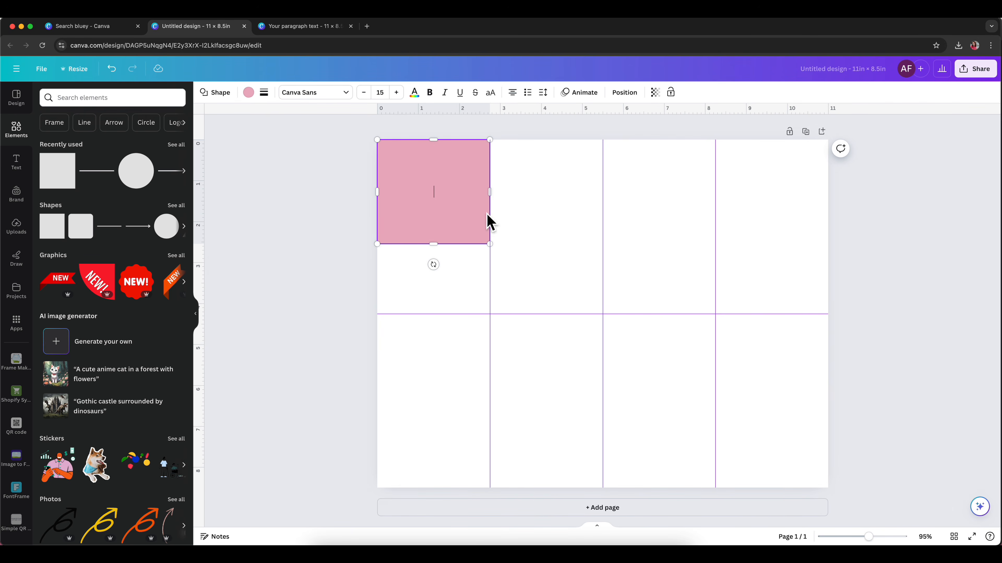
pyautogui.moveTo(434, 244); pyautogui.dragTo(438, 319)
pyautogui.click(309, 243)
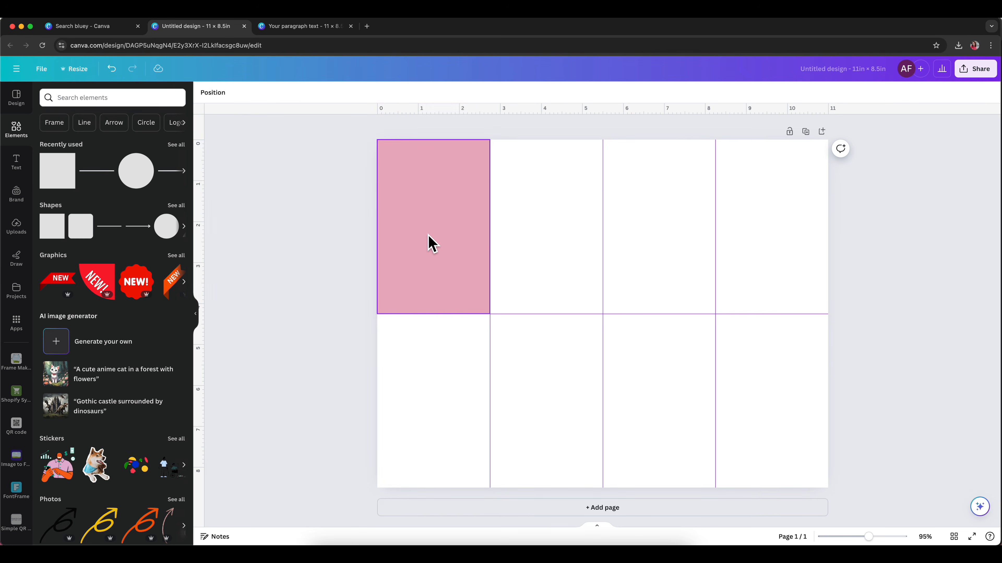
# Step: Duplicate the pink rectangle and colour the copy purple
pyautogui.click(428, 236)
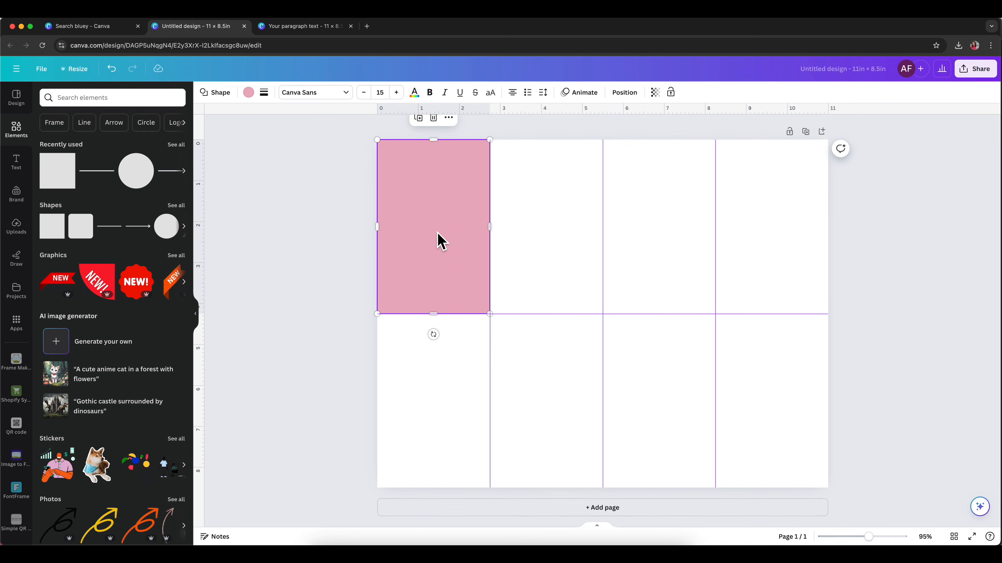
pyautogui.press('super+d')
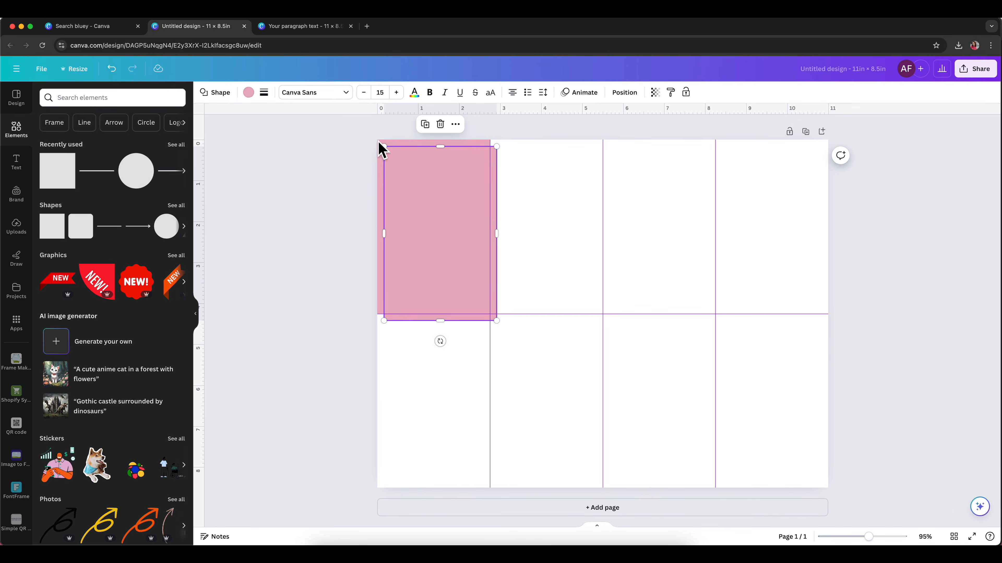
pyautogui.click(249, 94)
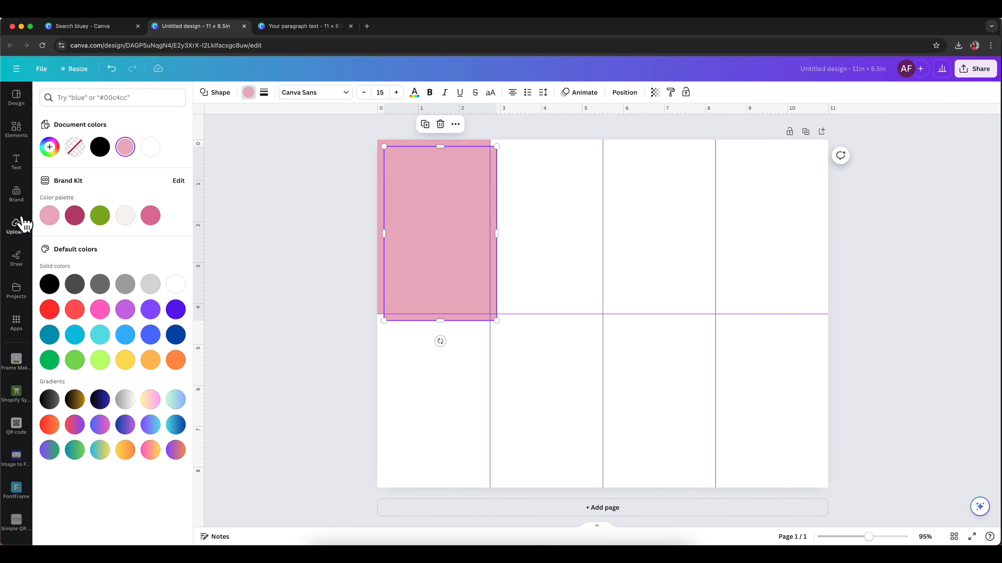
pyautogui.click(150, 285)
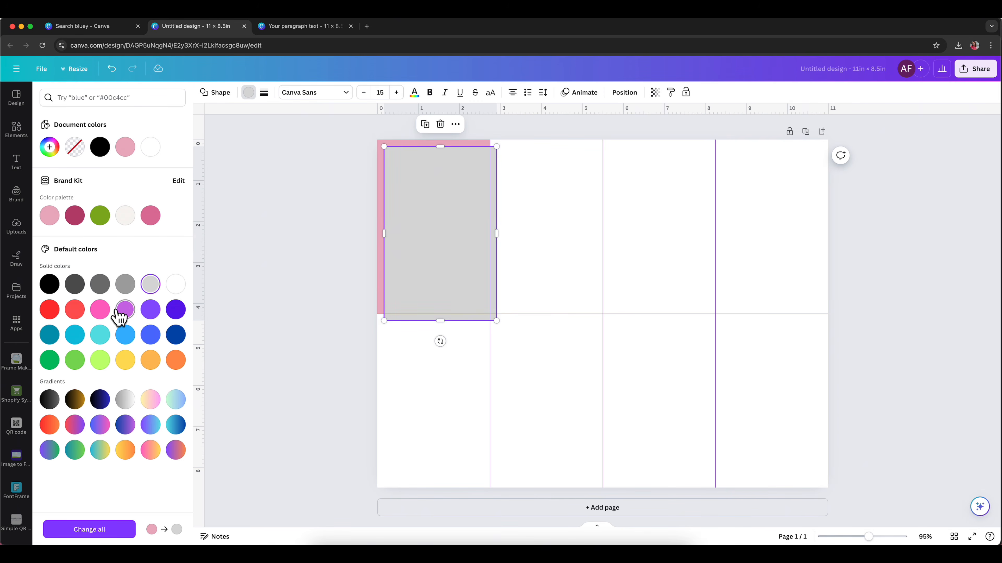
pyautogui.click(124, 311)
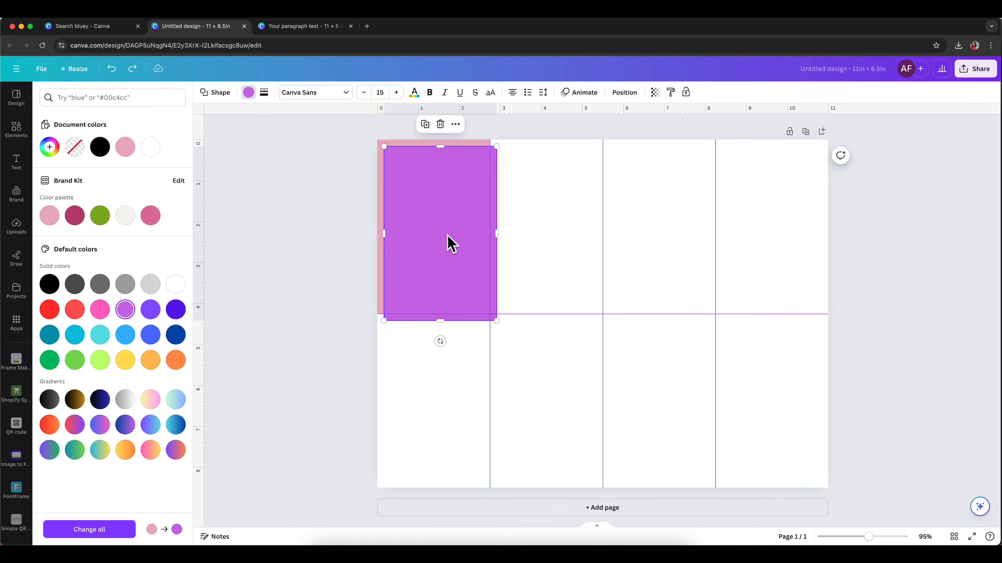
# Step: Shrink the purple rectangle and centre it inside the pink one, leaving a border on all four sides
pyautogui.moveTo(447, 234); pyautogui.dragTo(447, 247)
pyautogui.moveTo(448, 247); pyautogui.dragTo(491, 239)
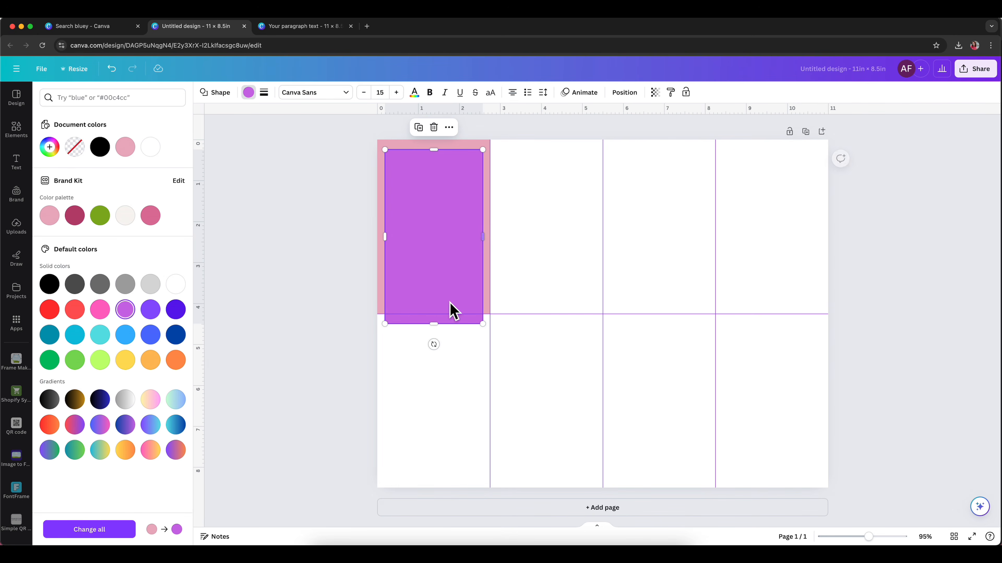
pyautogui.moveTo(442, 334)
pyautogui.mouseDown()
pyautogui.moveTo(443, 306)
pyautogui.moveTo(443, 316)
pyautogui.mouseUp()
pyautogui.moveTo(431, 223); pyautogui.dragTo(434, 222)
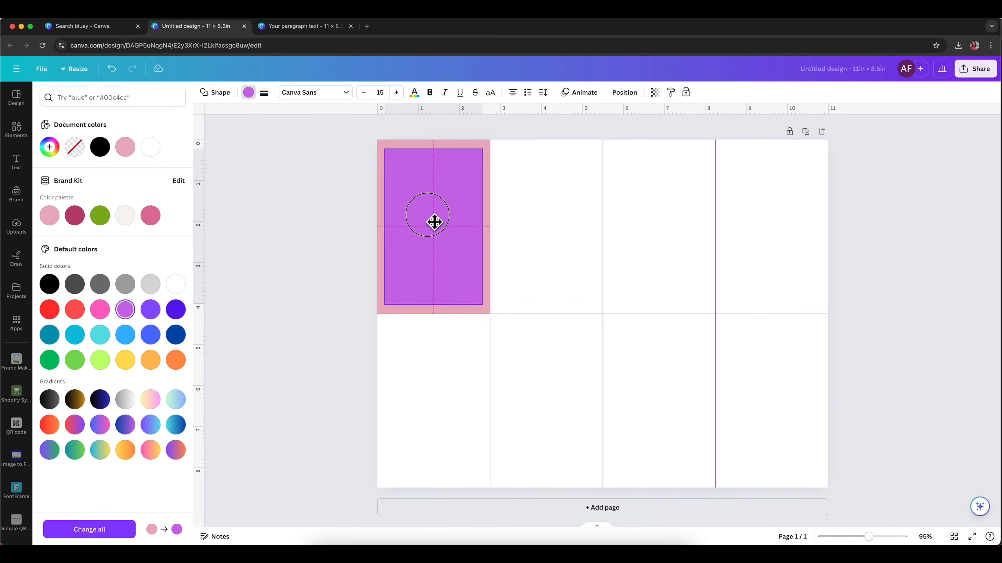
pyautogui.click(434, 222)
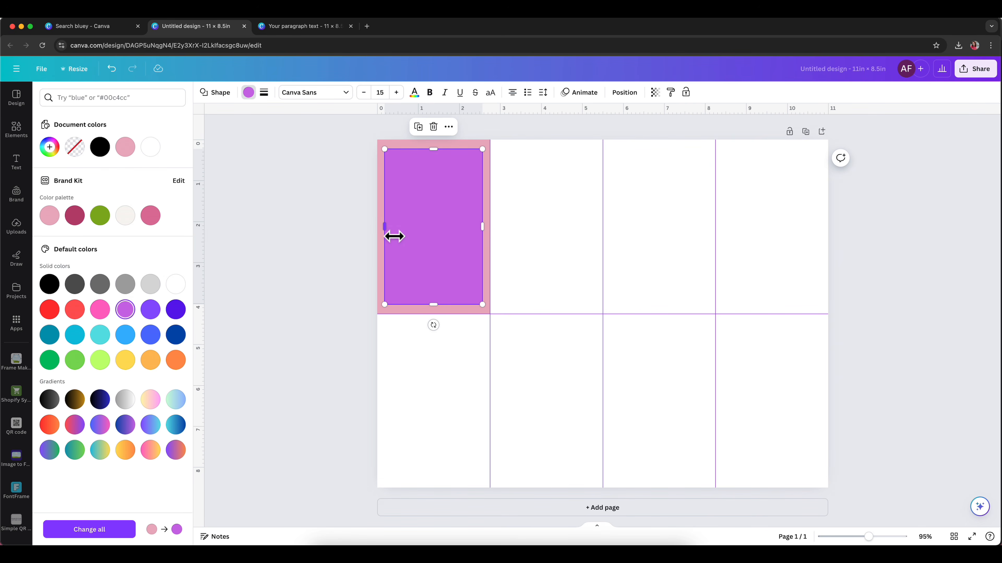
pyautogui.moveTo(394, 236); pyautogui.dragTo(459, 247)
pyautogui.click(356, 249)
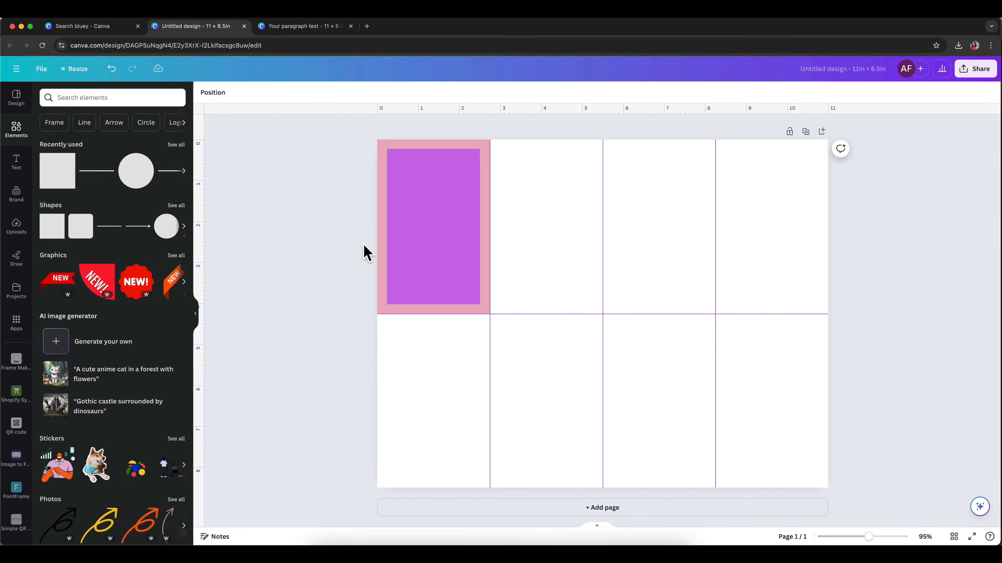
# Step: Recolour the purple inner rectangle white
pyautogui.click(432, 233)
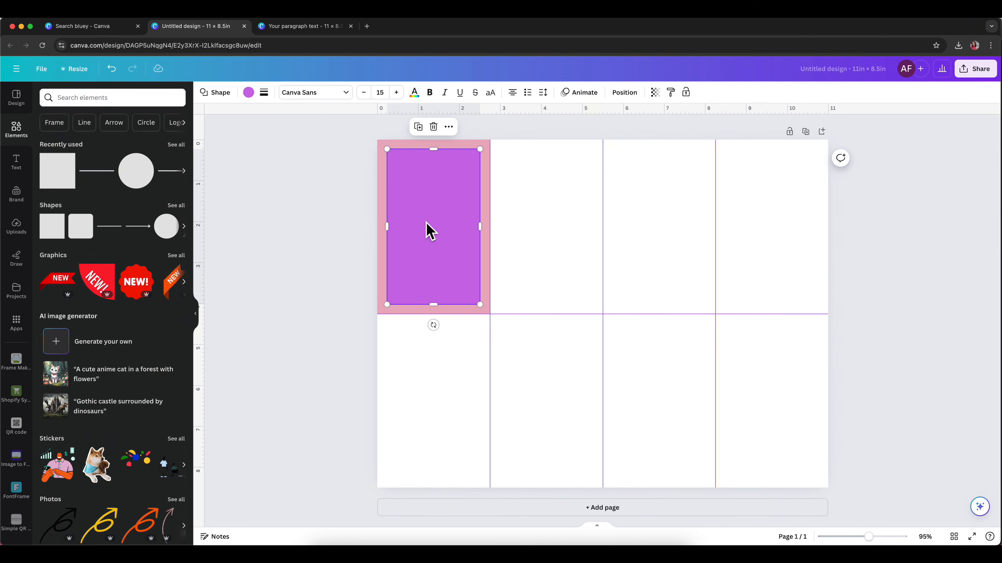
pyautogui.click(248, 93)
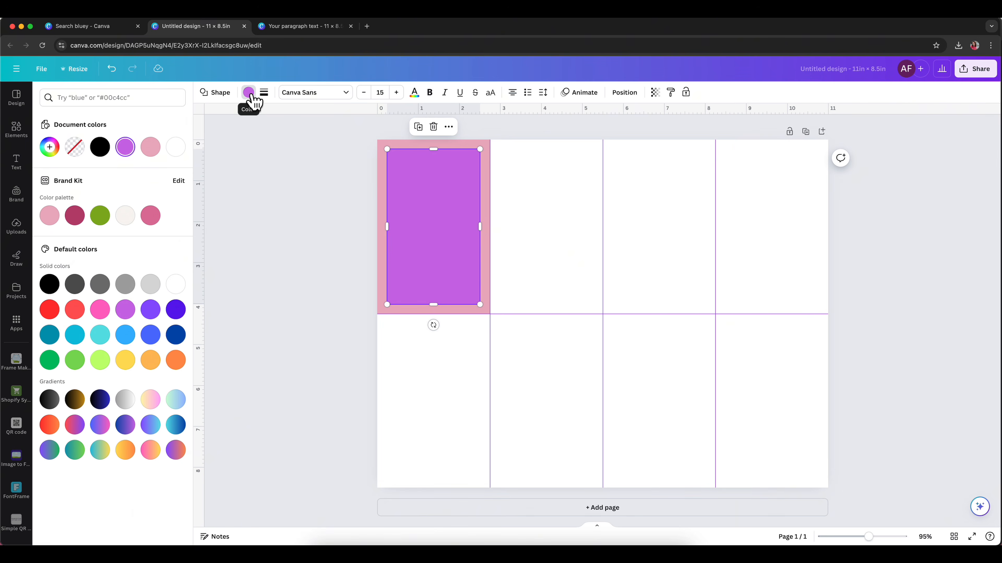
pyautogui.click(175, 147)
# Step: Copy the pink and white rectangle pair into the rest of the upper row and the three right-hand cells of the lower row
pyautogui.moveTo(330, 220); pyautogui.dragTo(419, 257)
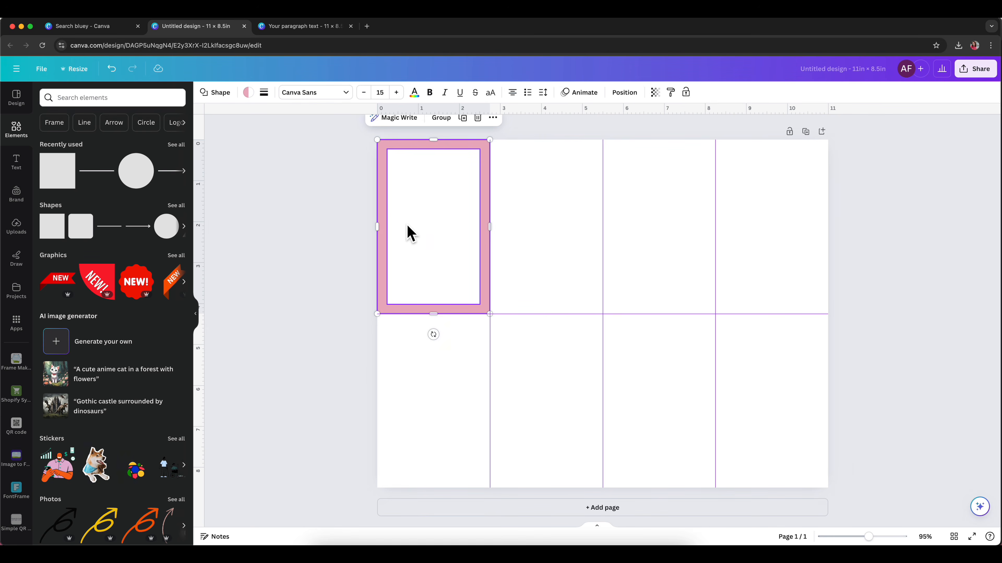
pyautogui.moveTo(409, 227); pyautogui.dragTo(628, 220)
pyautogui.moveTo(628, 220); pyautogui.dragTo(628, 219)
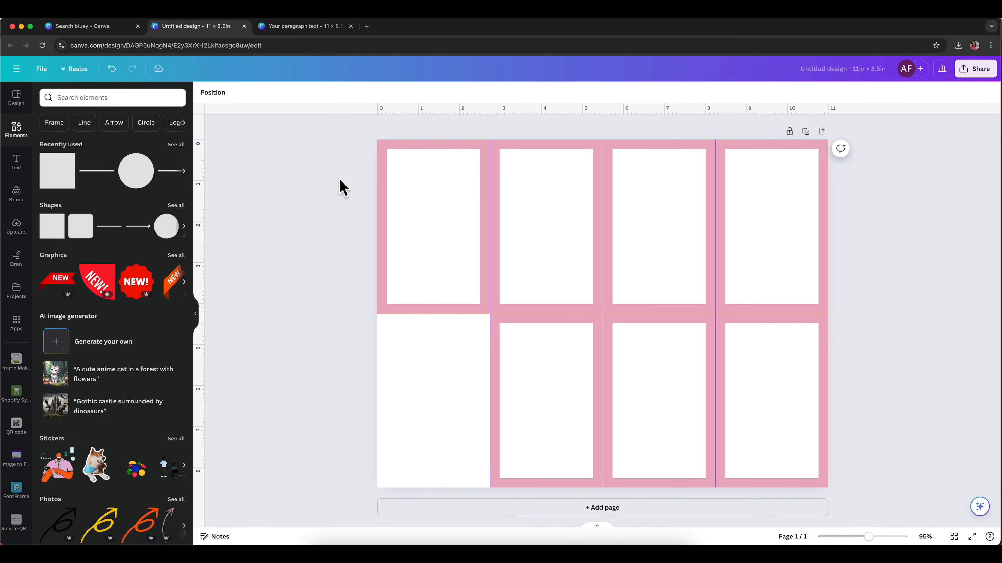
# Step: Delete the four pink background rectangles in the upper row, keeping the white inner rectangles
pyautogui.click(386, 146)
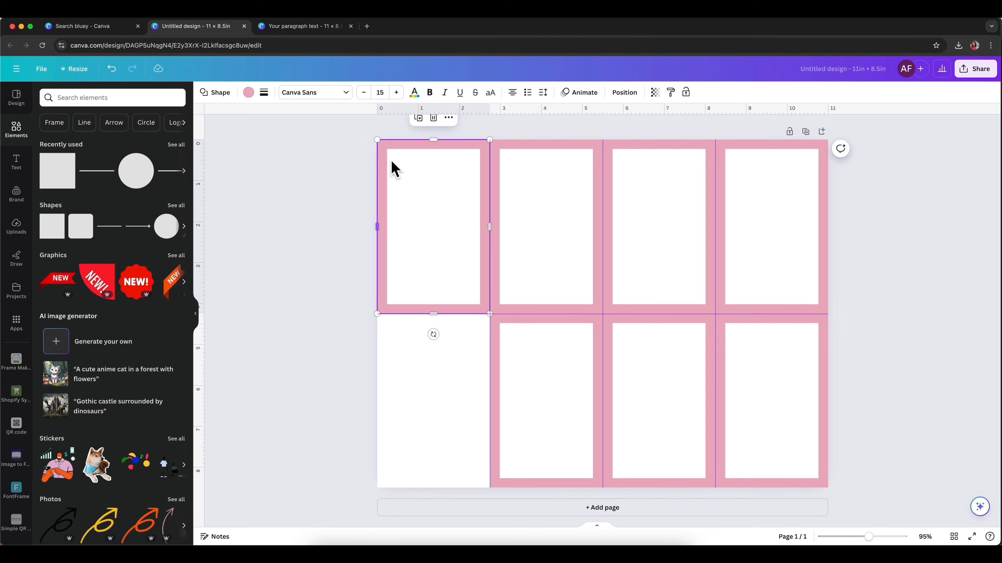
pyautogui.press('BackSpace')
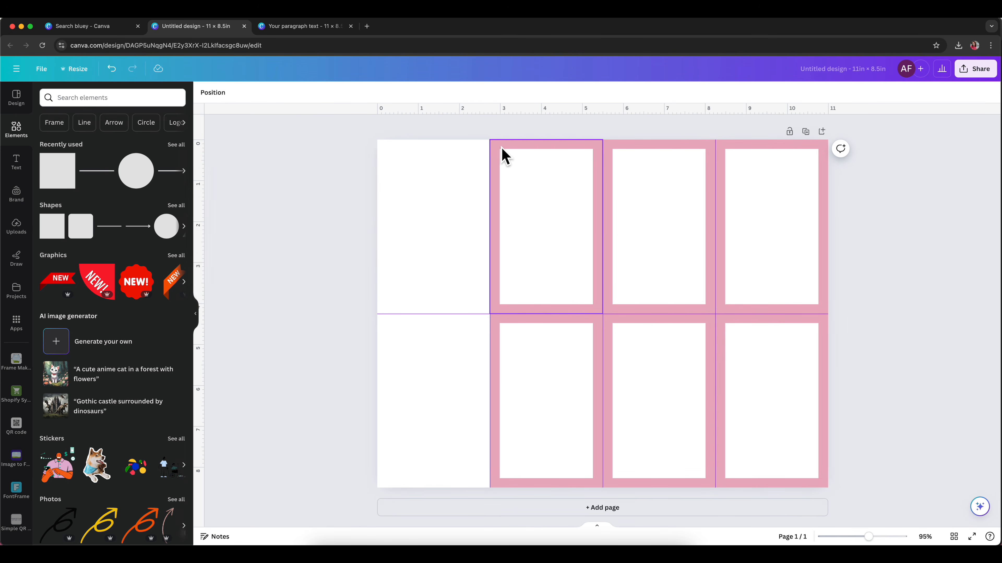
pyautogui.click(504, 153)
pyautogui.press('BackSpace')
pyautogui.click(630, 152)
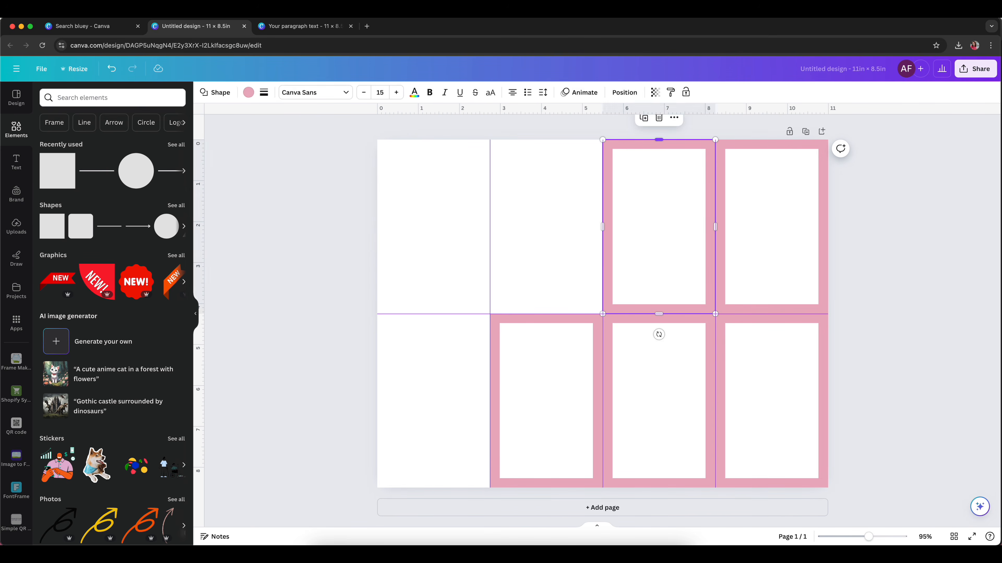
pyautogui.press('BackSpace')
pyautogui.click(738, 152)
pyautogui.press('BackSpace')
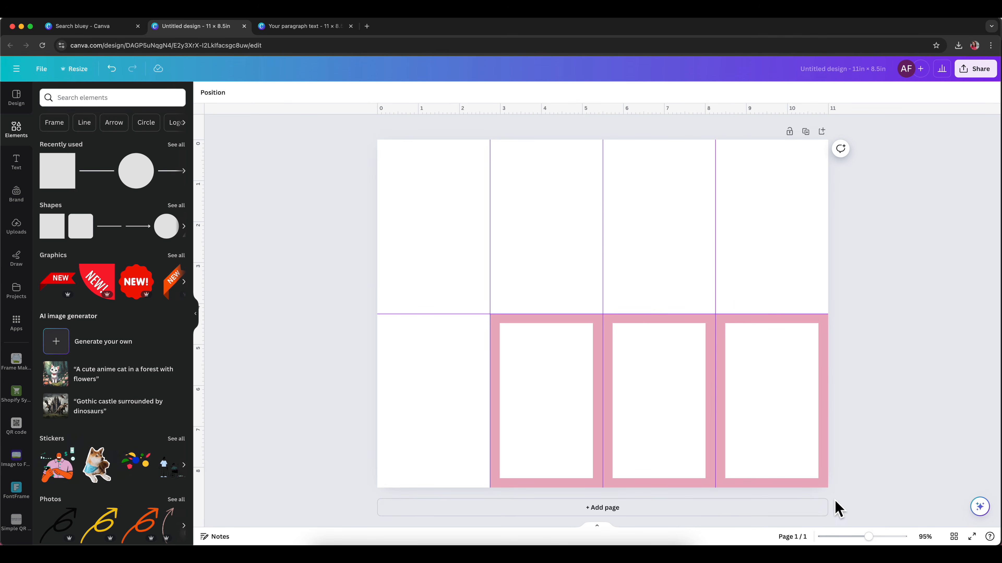
# Step: Delete the three pink background rectangles in the lower row, keeping the white inner rectangles
pyautogui.click(826, 486)
pyautogui.press('BackSpace')
pyautogui.click(704, 486)
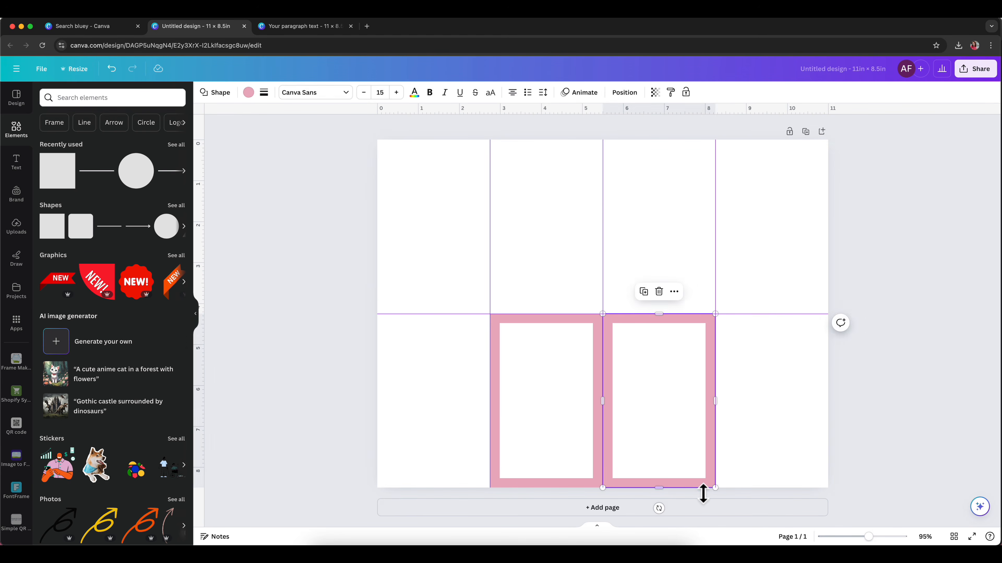
pyautogui.press('BackSpace')
pyautogui.click(592, 486)
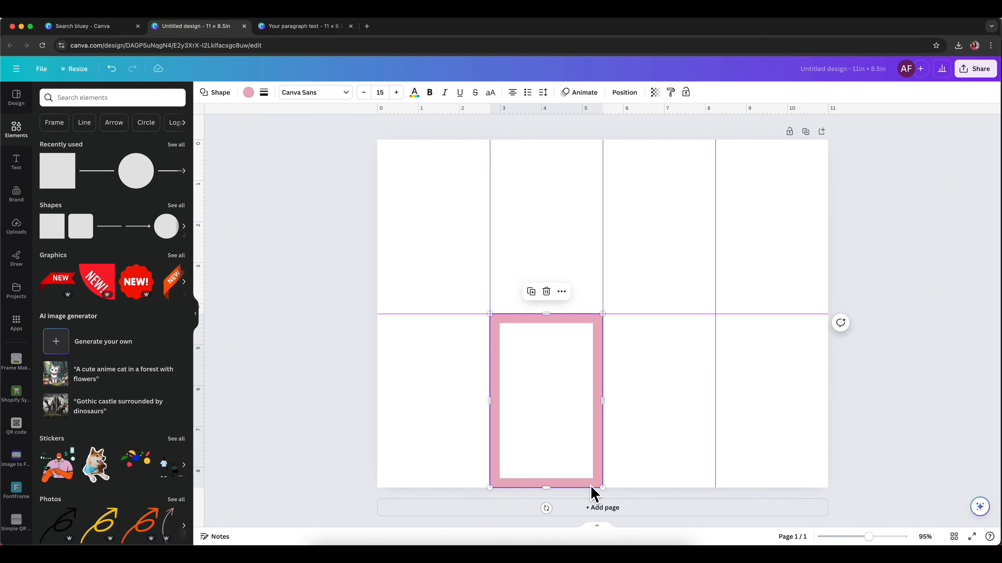
pyautogui.press('BackSpace')
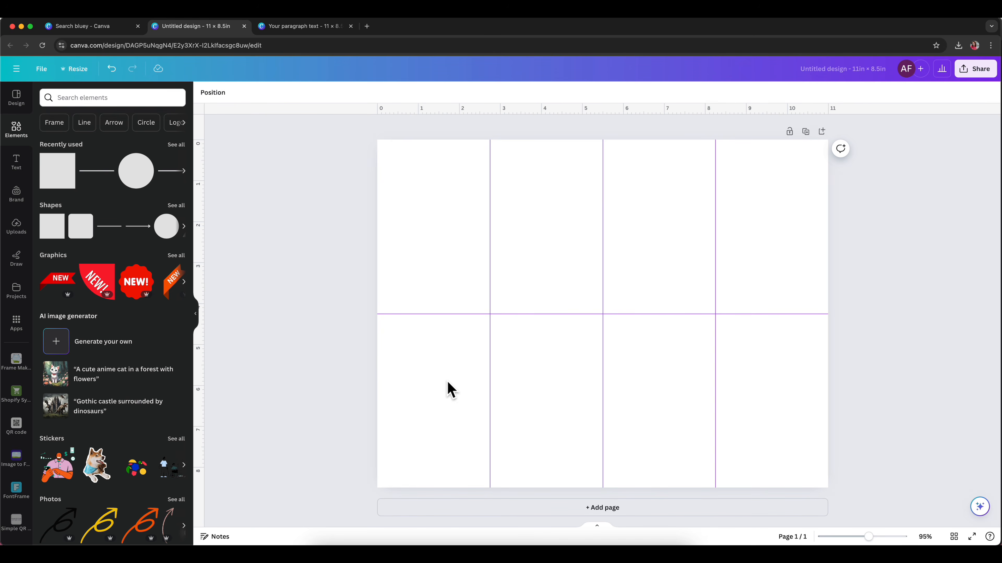
# Step: Try light gray, purple and green as the page background colour, and settle on teal
pyautogui.click(430, 412)
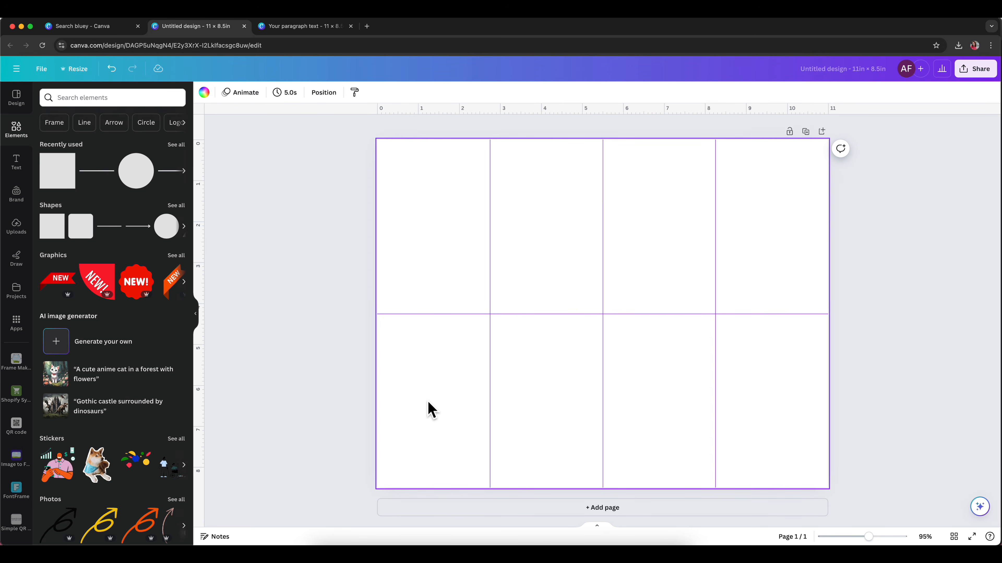
pyautogui.click(204, 93)
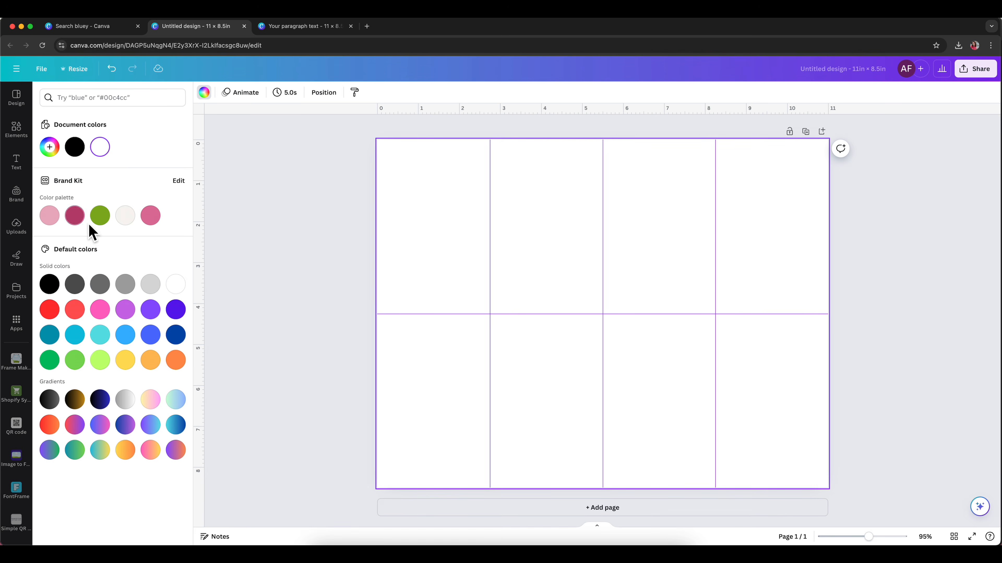
pyautogui.click(146, 291)
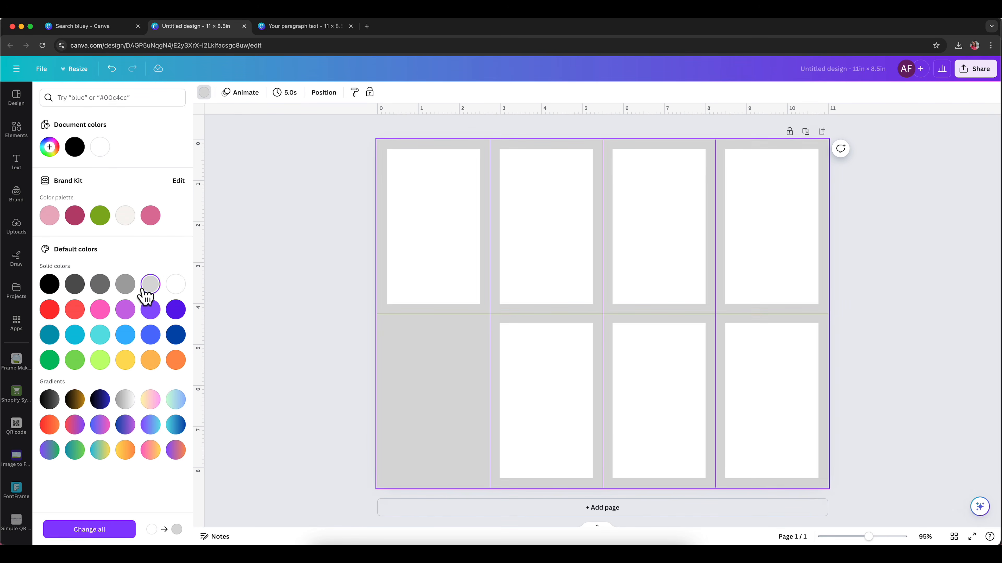
pyautogui.click(150, 311)
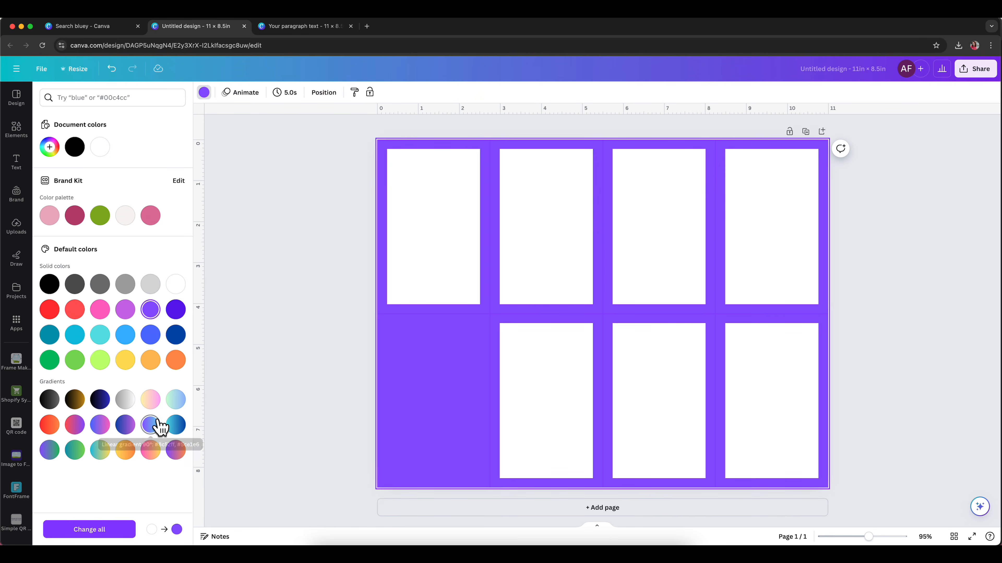
pyautogui.click(75, 359)
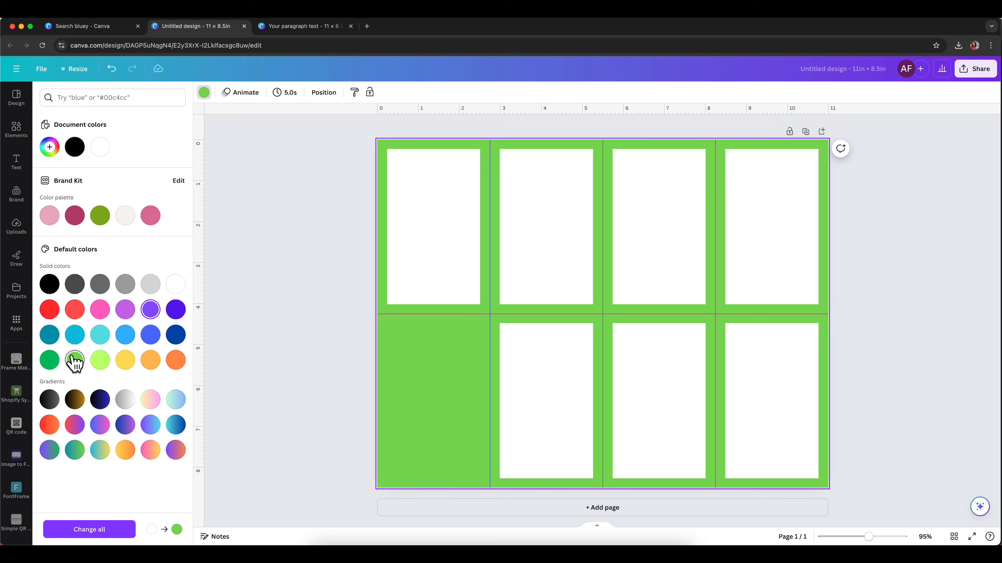
pyautogui.click(49, 334)
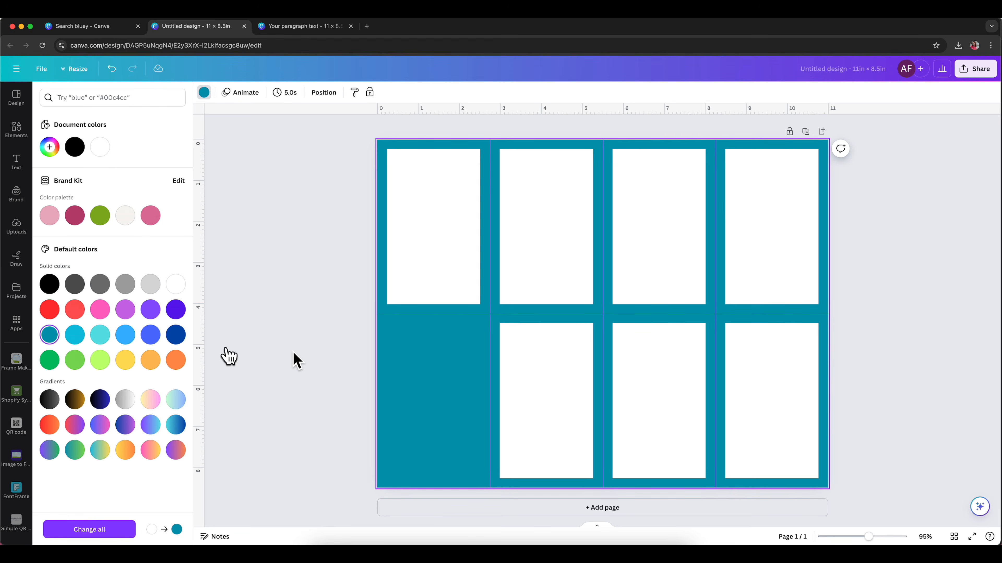
pyautogui.click(325, 345)
pyautogui.click(326, 345)
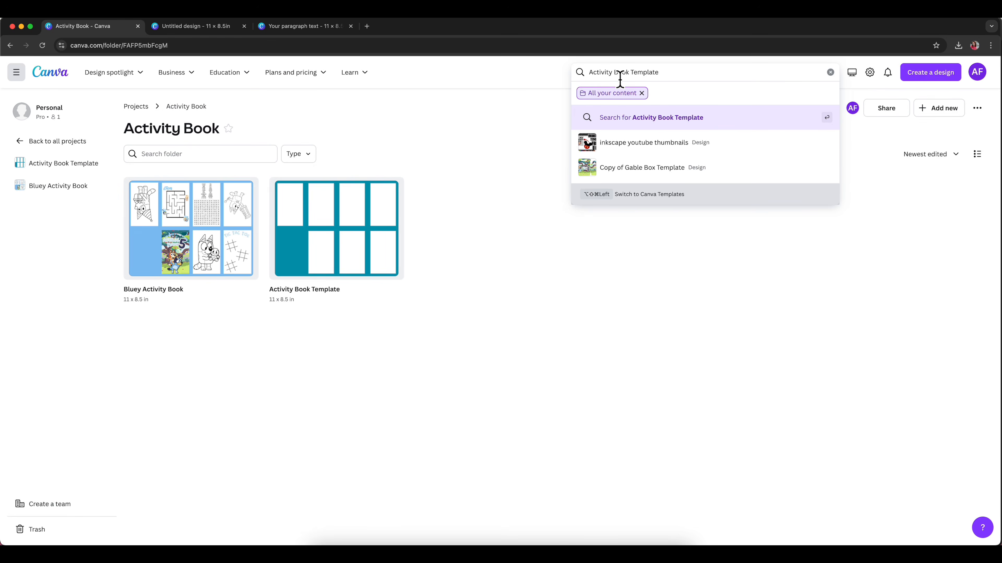
pyautogui.click(440, 125)
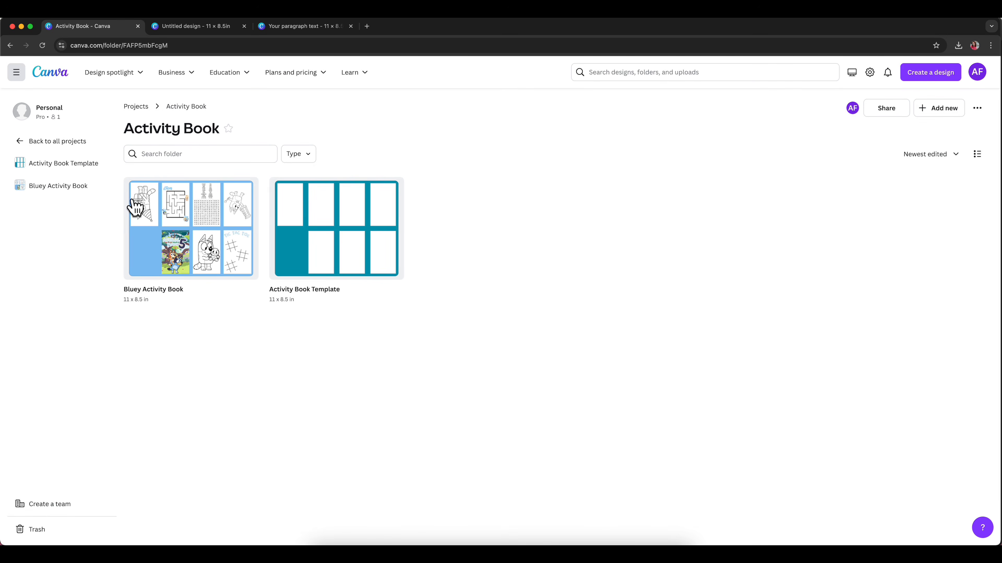
pyautogui.click(324, 257)
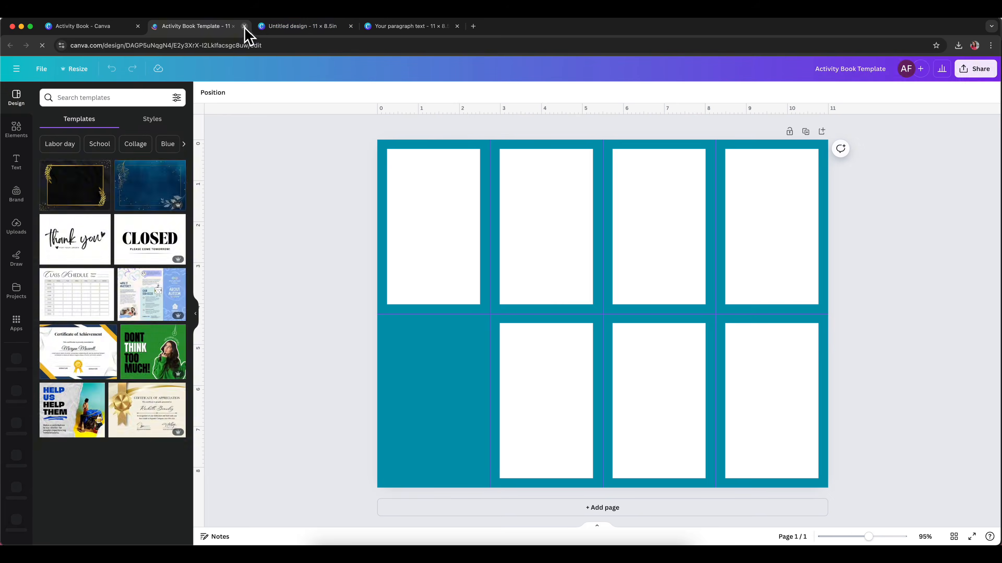
pyautogui.click(244, 26)
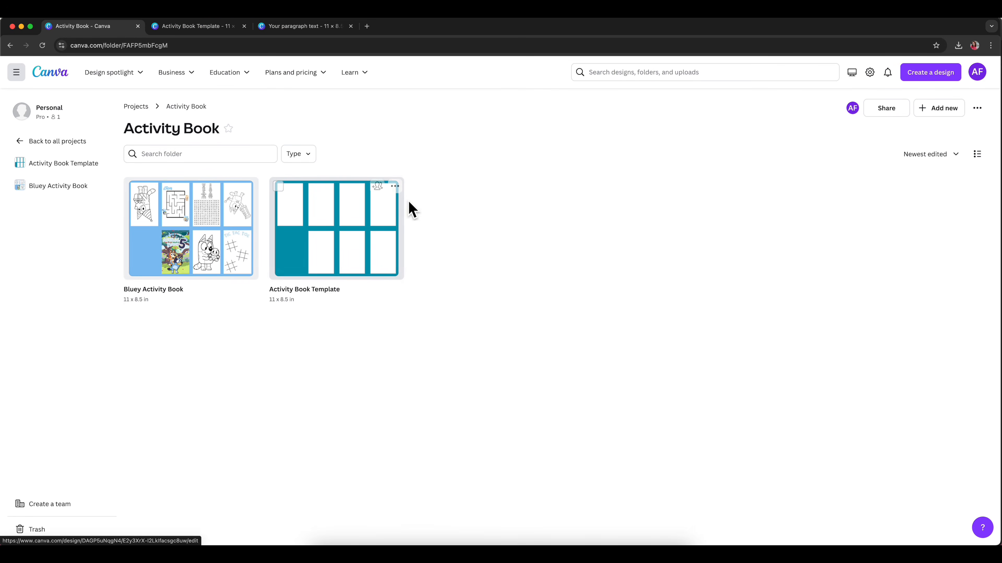
# Step: Make a copy of the Activity Book Template design in the Activity Book folder and open the copy
pyautogui.click(395, 186)
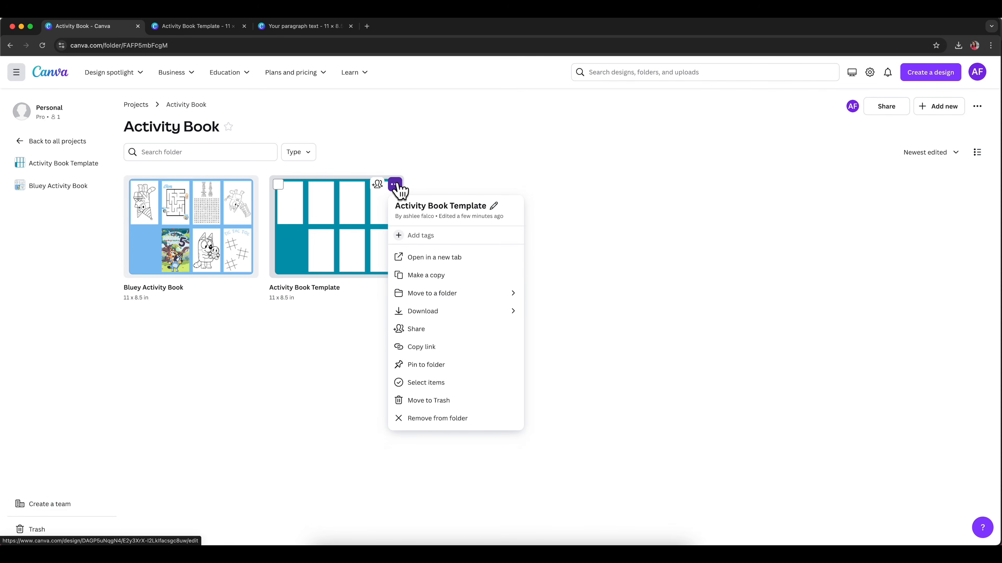
pyautogui.click(426, 281)
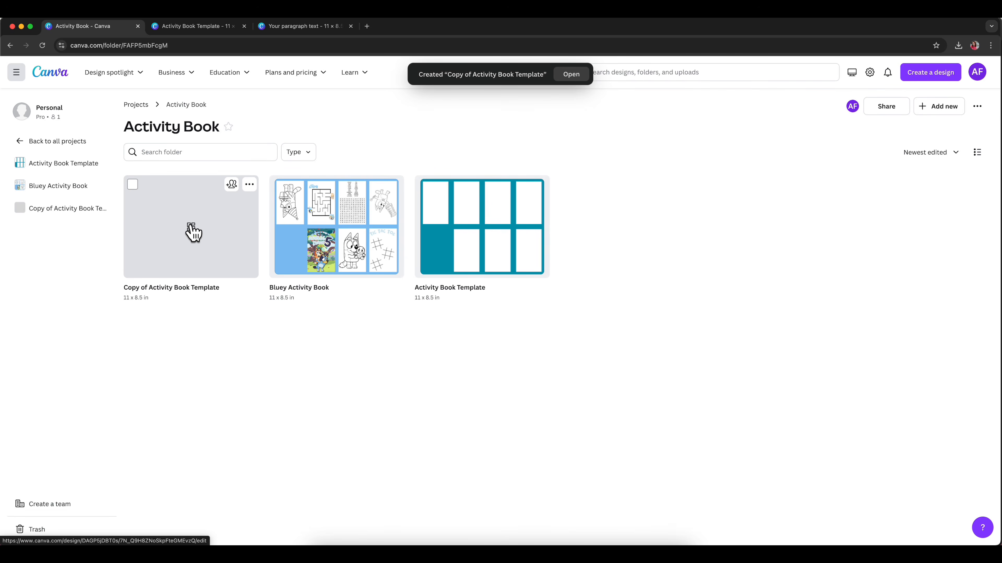
pyautogui.click(192, 233)
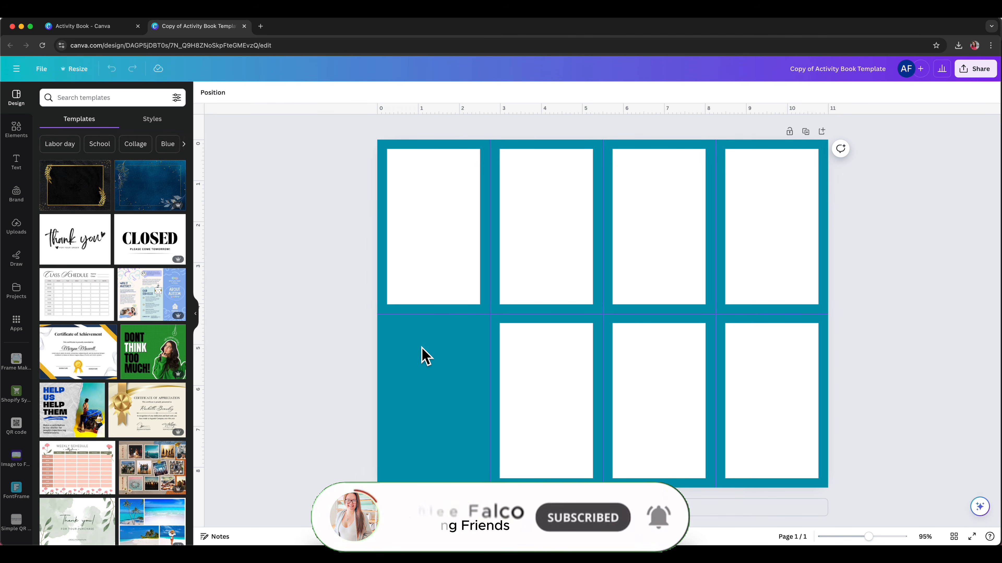
# Step: Switch to Google in a new browser tab and search for "cinderella color pages", showing the image results
pyautogui.click(261, 27)
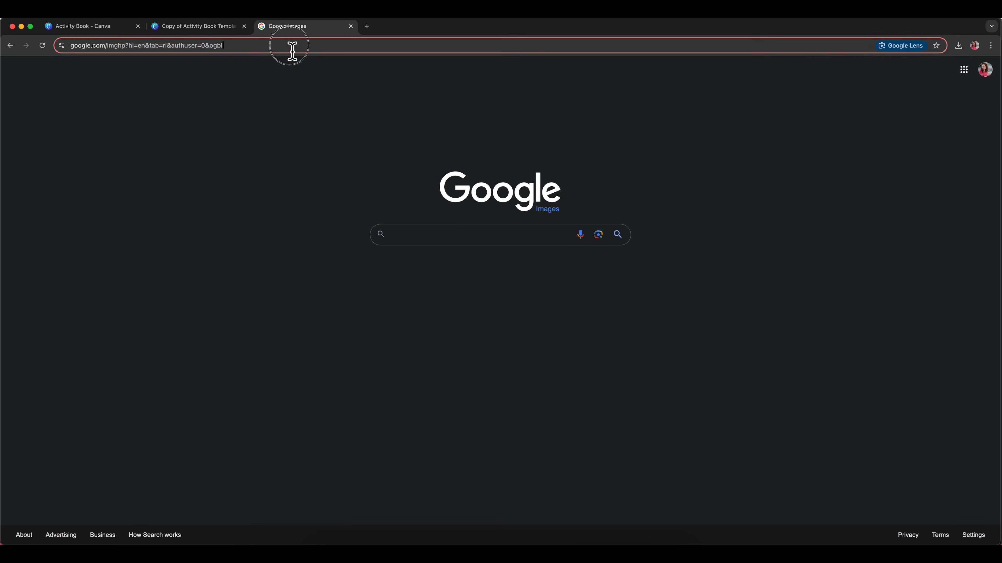
pyautogui.click(293, 48)
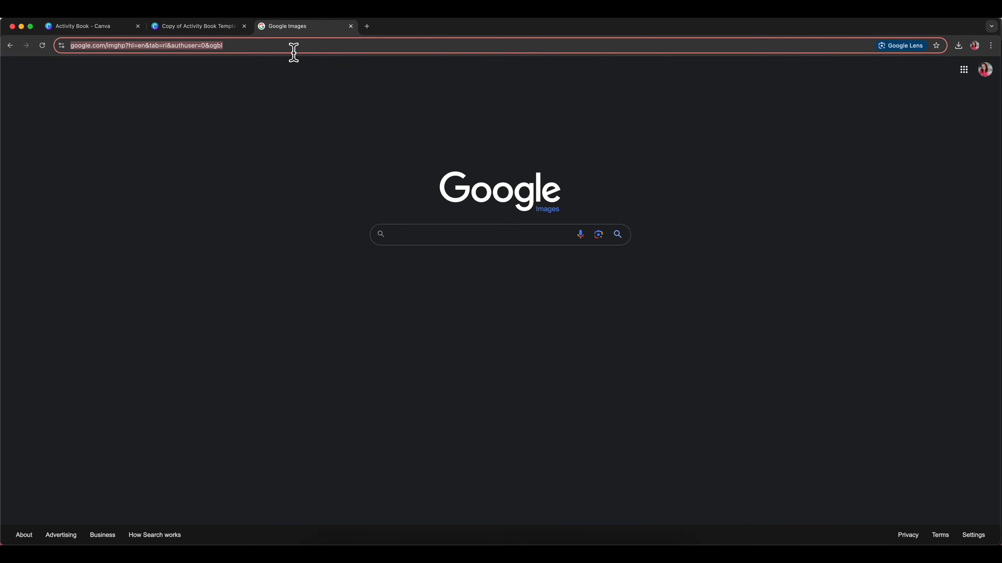
pyautogui.write('cinderella')
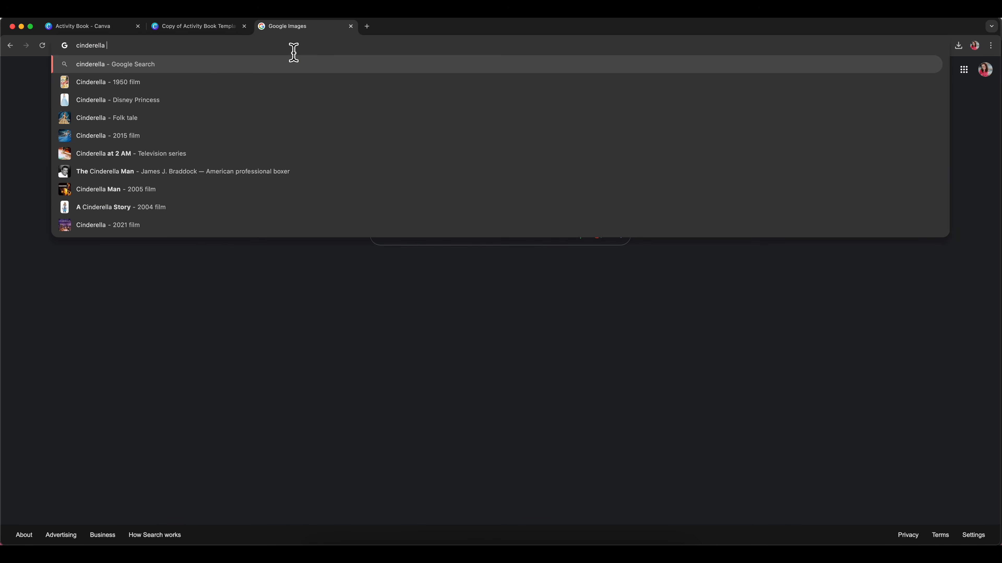
pyautogui.write(' color p')
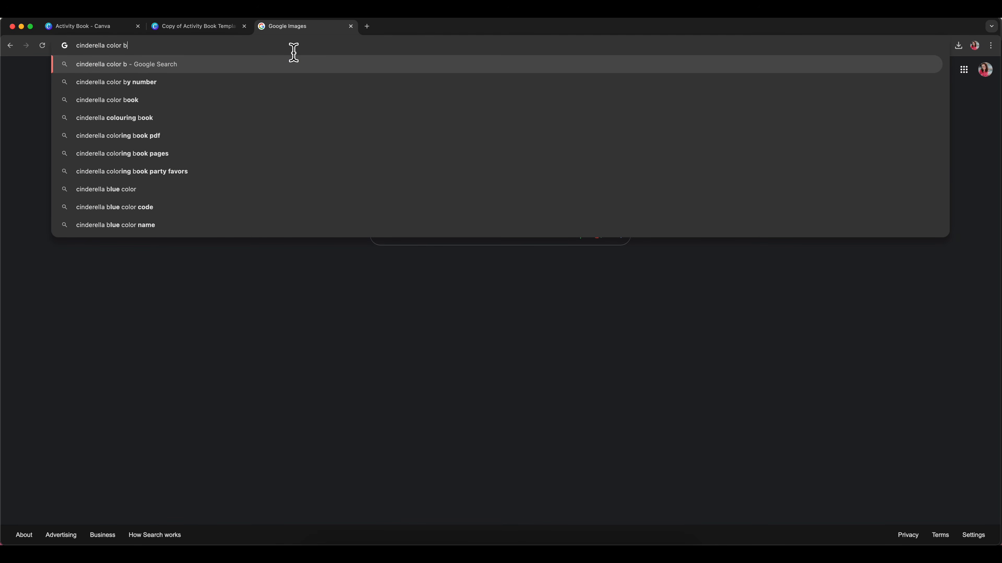
pyautogui.write('ages')
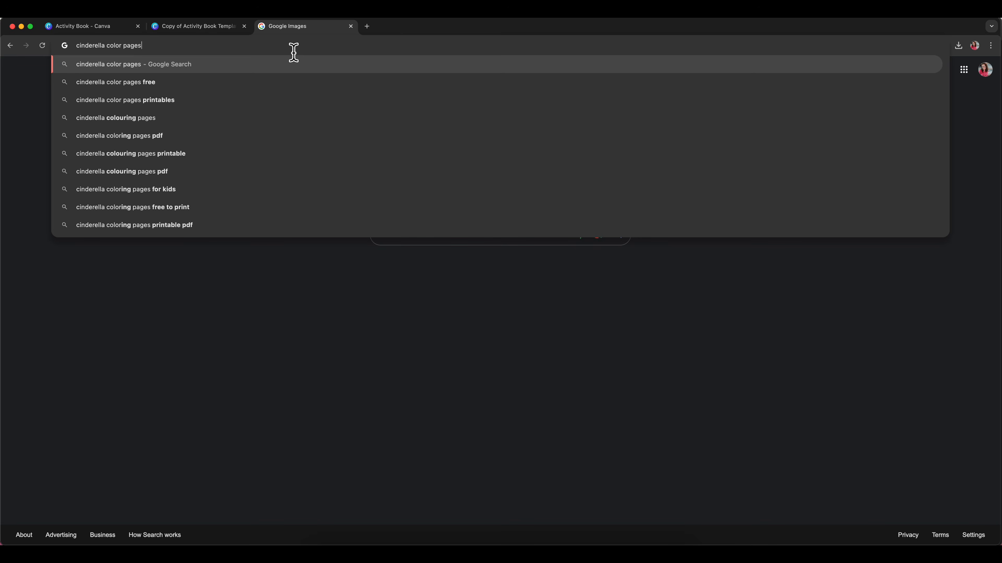
pyautogui.press('Return')
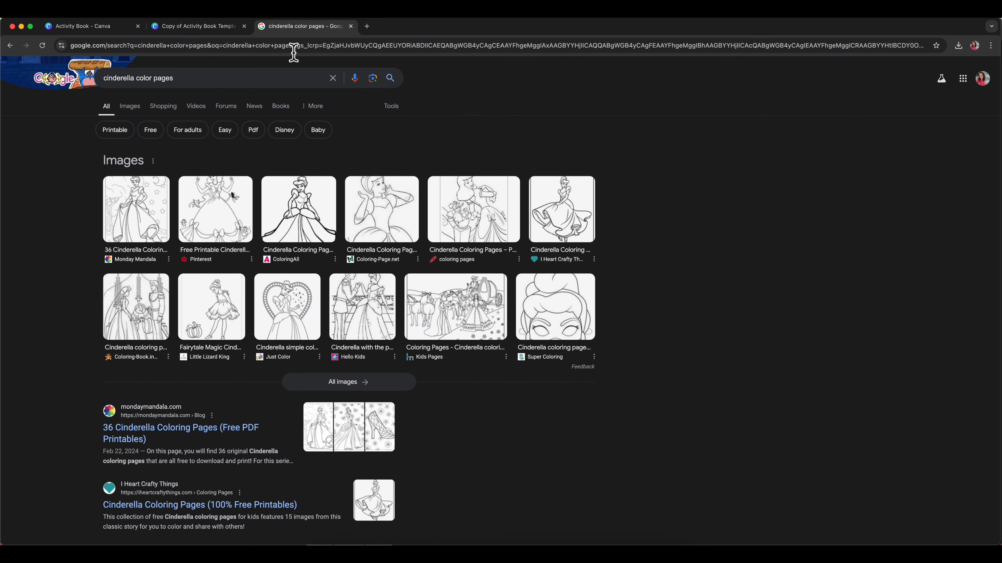
pyautogui.click(132, 107)
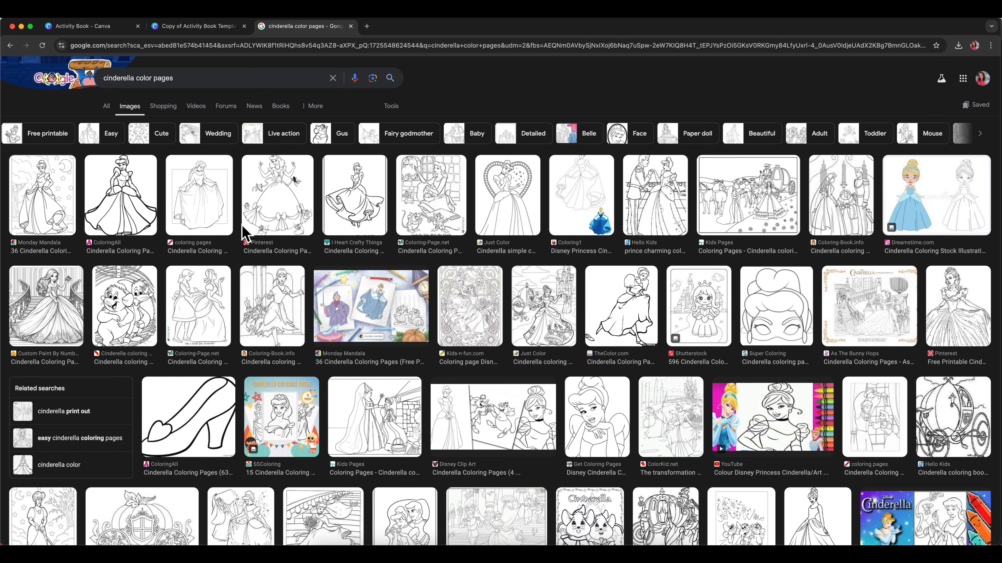
# Step: Copy the dancing Cinderella image from I Heart Crafty Things and paste it into the Copy of Activity Book Template design in Canva
pyautogui.click(355, 196)
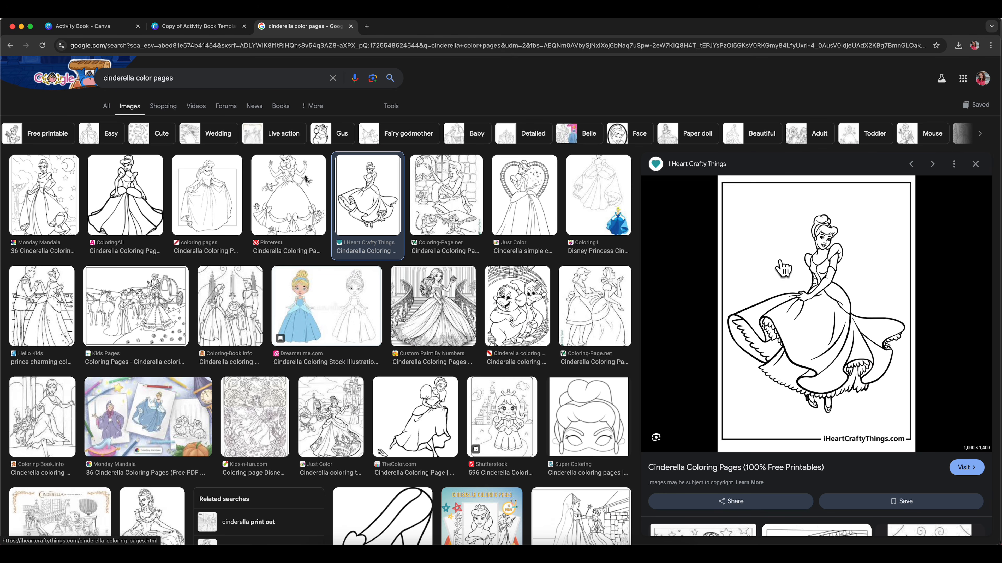
pyautogui.rightClick(825, 261)
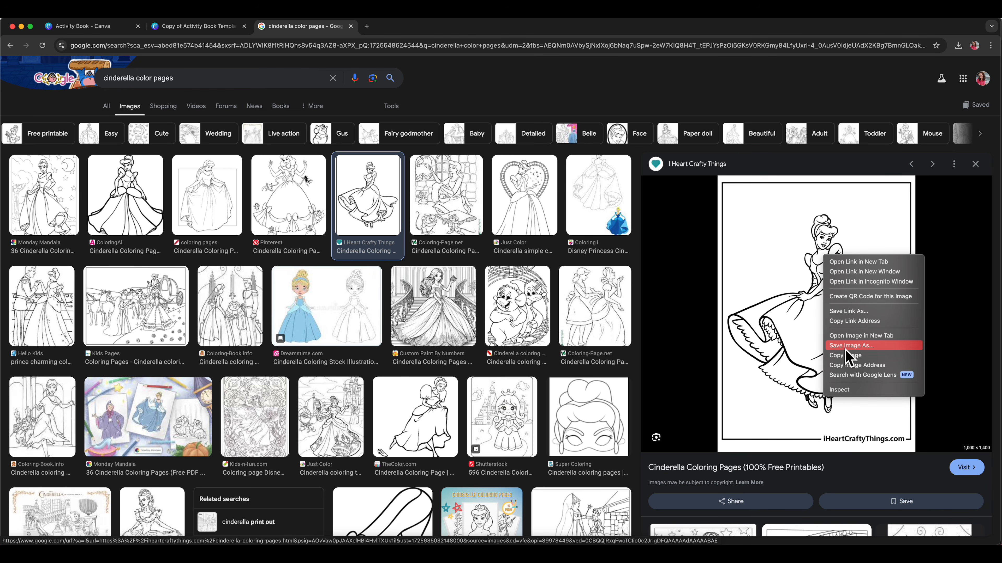
pyautogui.click(863, 356)
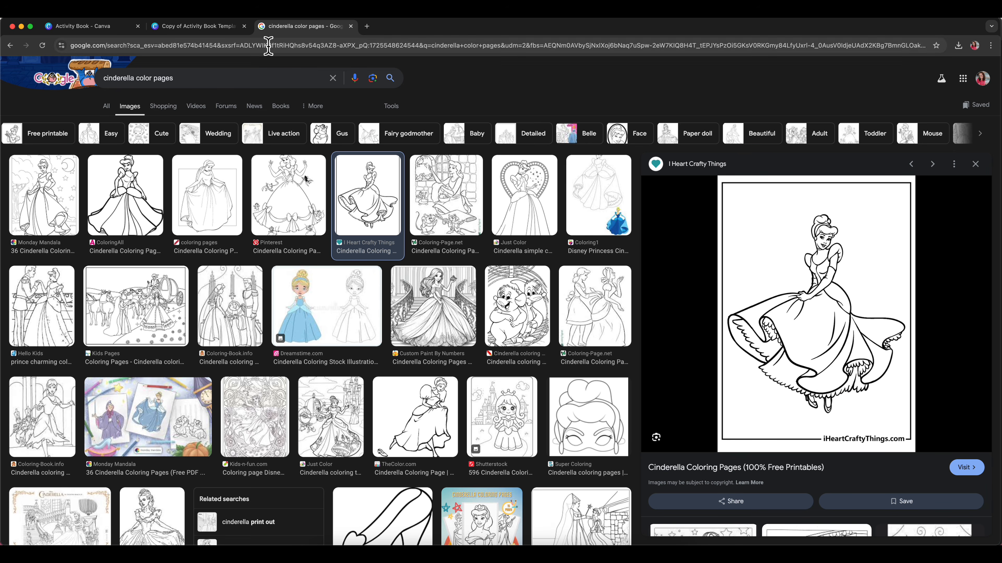
pyautogui.click(180, 27)
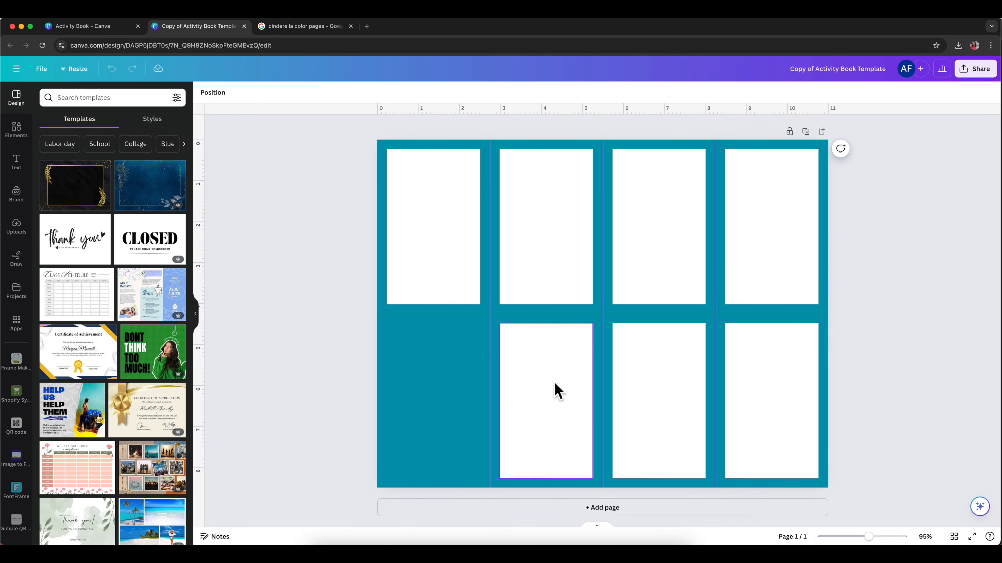
pyautogui.rightClick(533, 338)
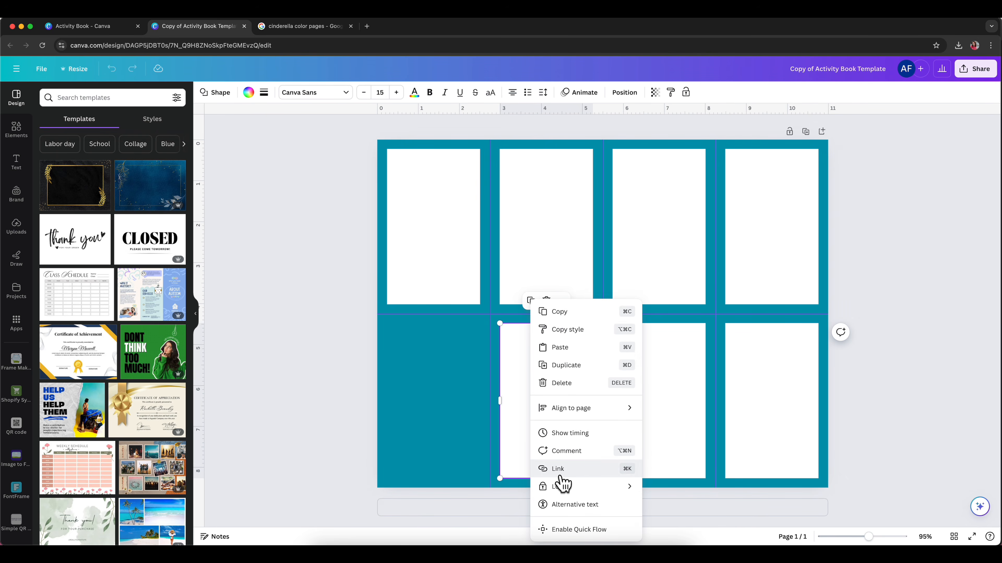
pyautogui.click(577, 347)
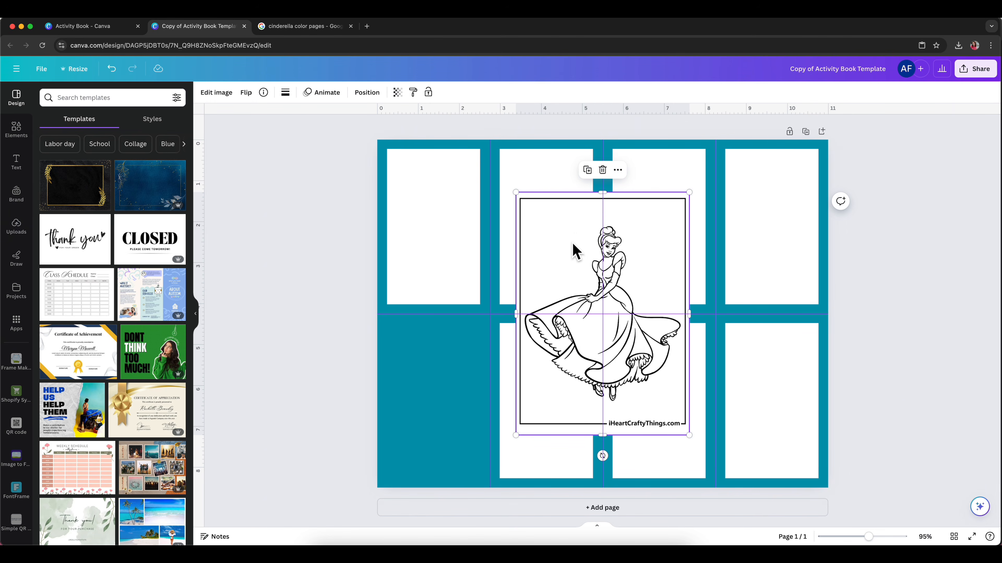
# Step: Shift the Cinderella image slightly right, crop off its black frame and website credit on all sides, and remove its background
pyautogui.moveTo(572, 255); pyautogui.dragTo(608, 252)
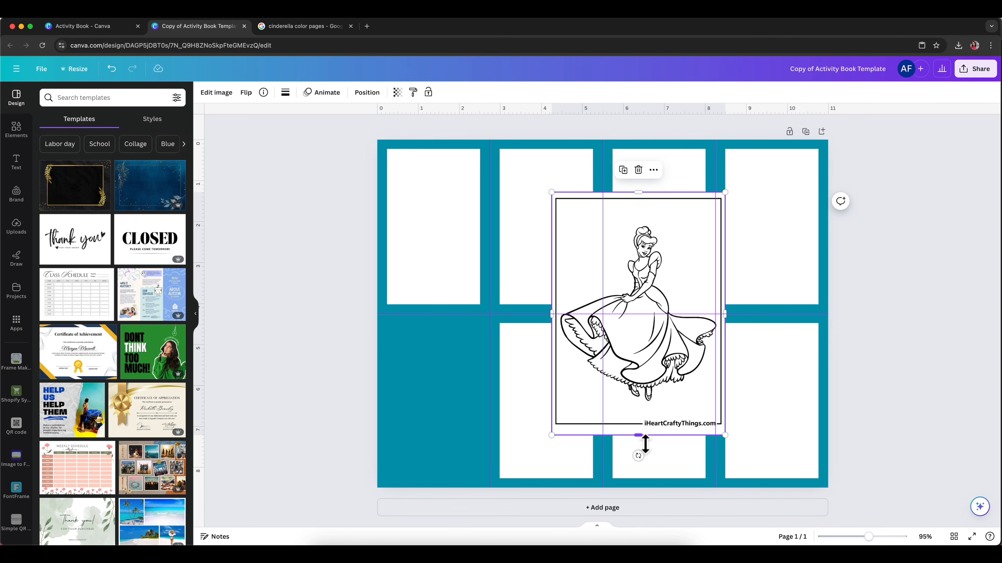
pyautogui.moveTo(645, 443); pyautogui.dragTo(645, 411)
pyautogui.moveTo(640, 195); pyautogui.dragTo(645, 230)
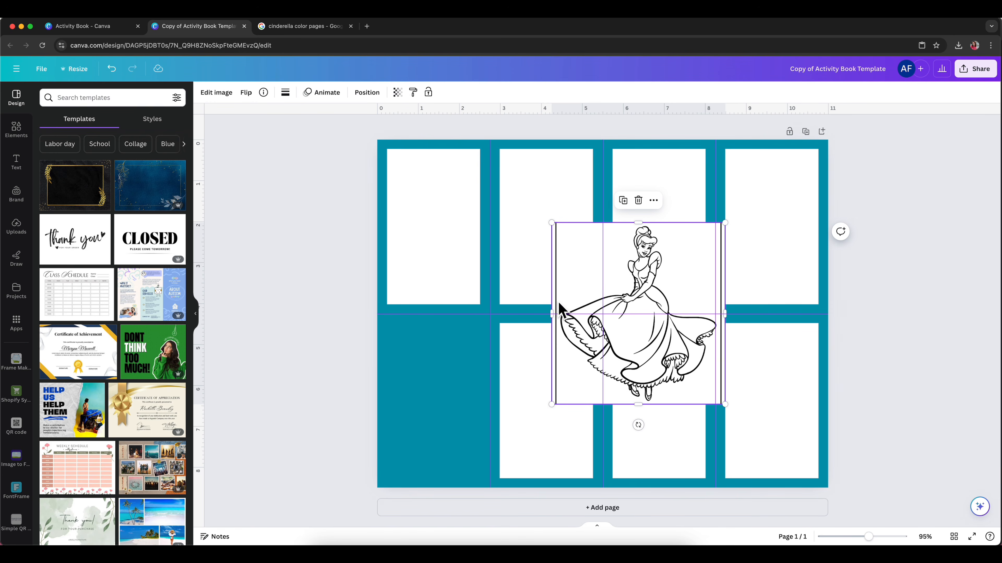
pyautogui.moveTo(559, 295); pyautogui.dragTo(567, 297)
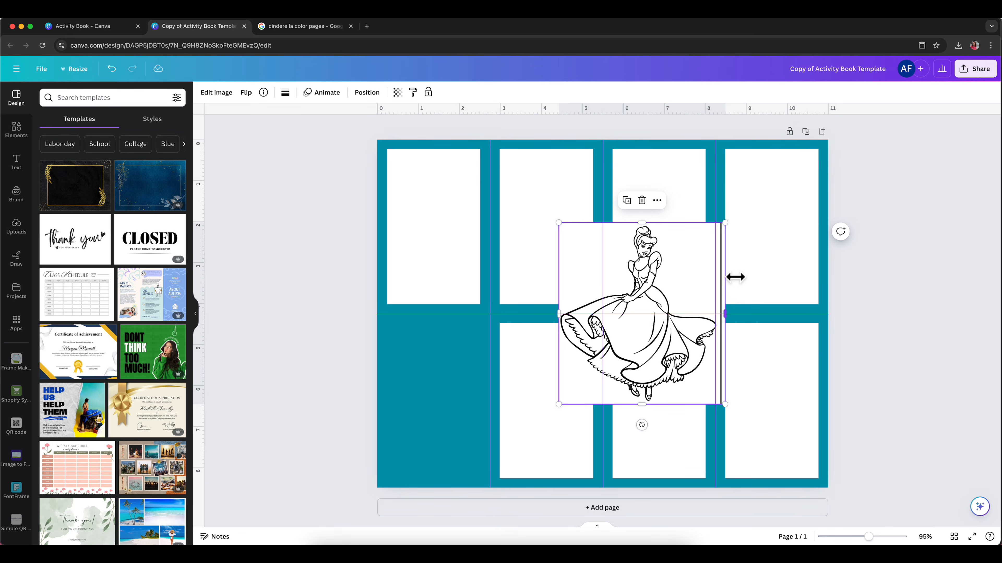
pyautogui.moveTo(734, 277); pyautogui.dragTo(728, 277)
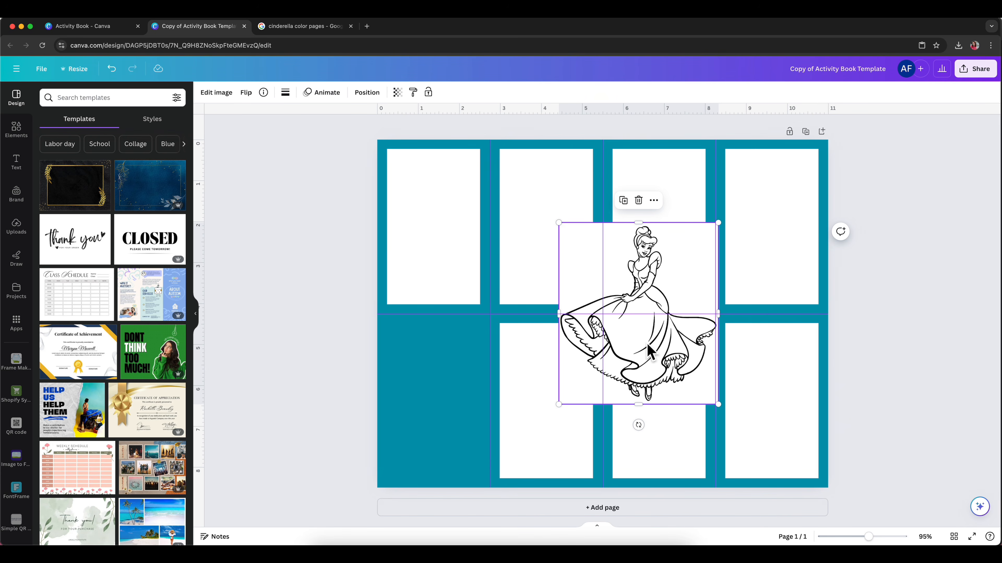
pyautogui.click(217, 92)
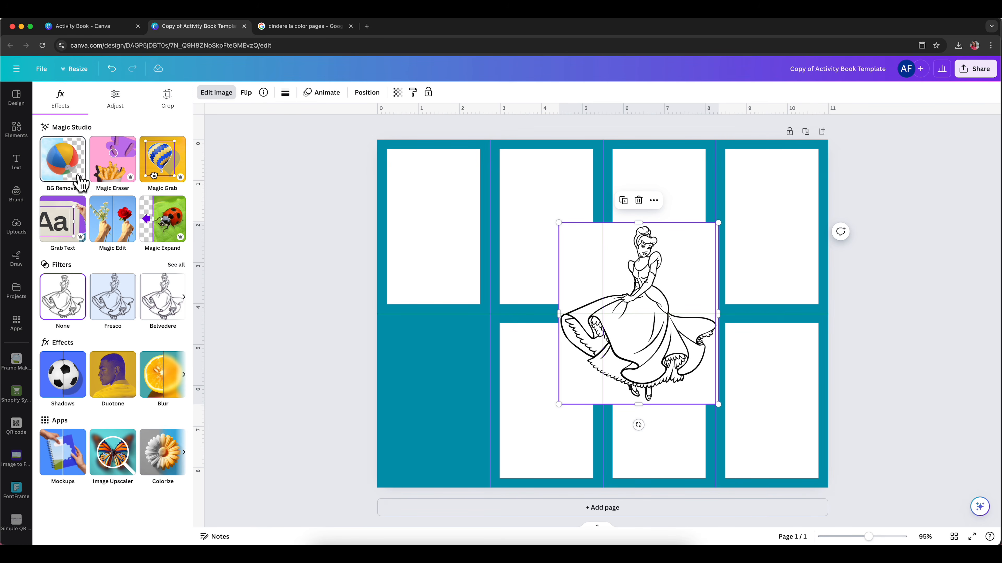
pyautogui.click(63, 157)
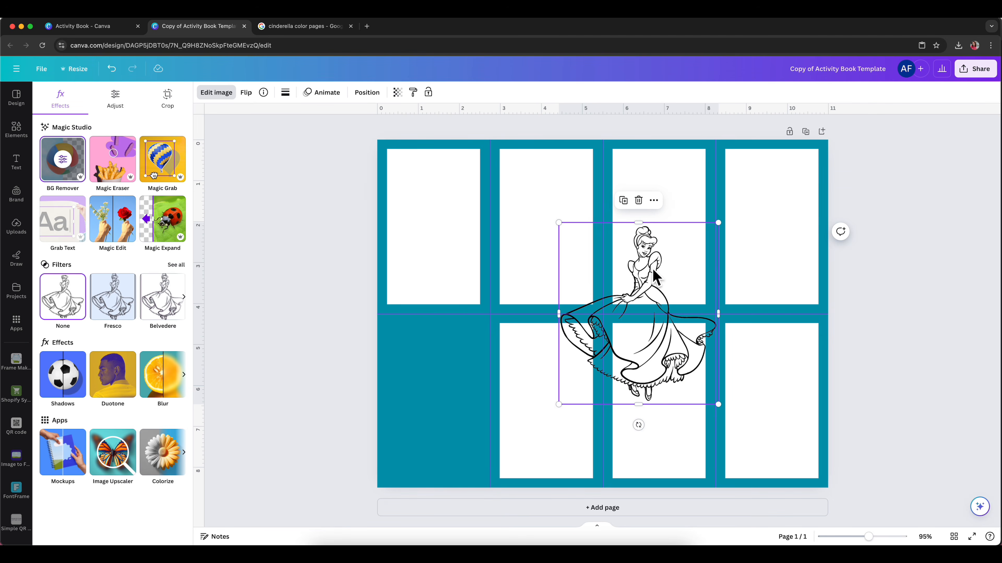
# Step: Shrink the dancing Cinderella image to fit inside the lower row's third white panel and centre it there
pyautogui.moveTo(656, 272); pyautogui.dragTo(709, 373)
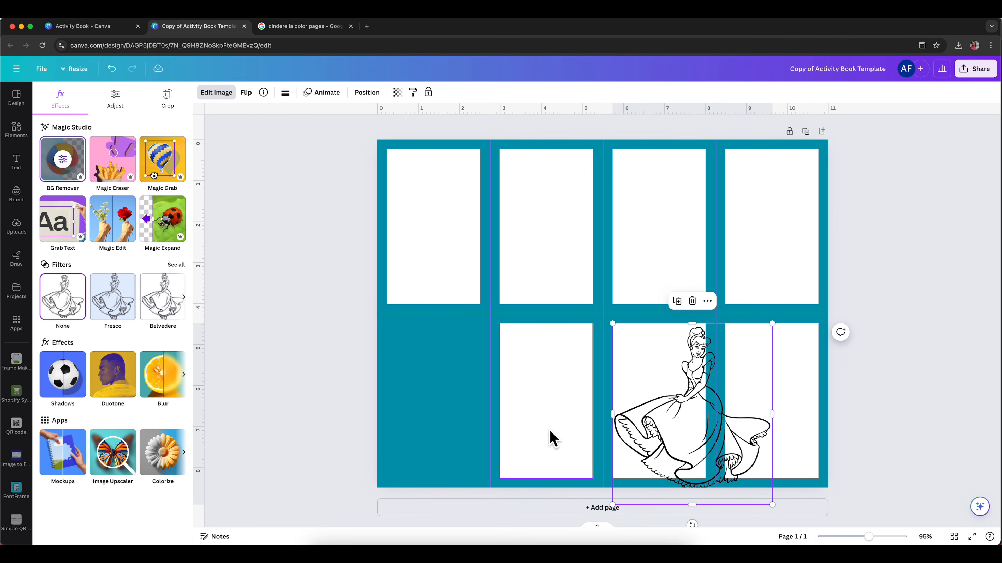
pyautogui.moveTo(773, 506); pyautogui.dragTo(696, 434)
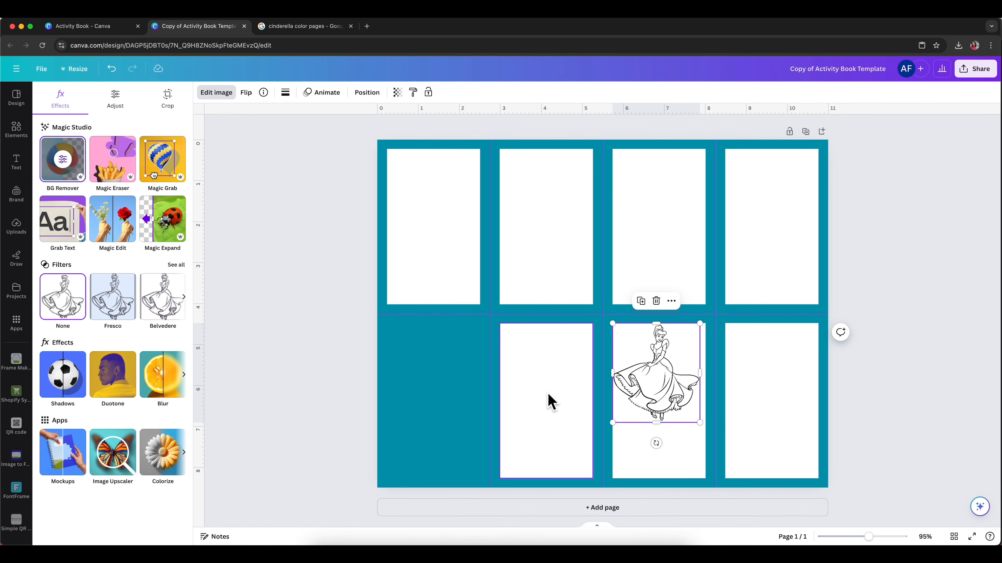
pyautogui.moveTo(659, 414)
pyautogui.mouseDown()
pyautogui.moveTo(668, 404)
pyautogui.moveTo(672, 428)
pyautogui.mouseUp()
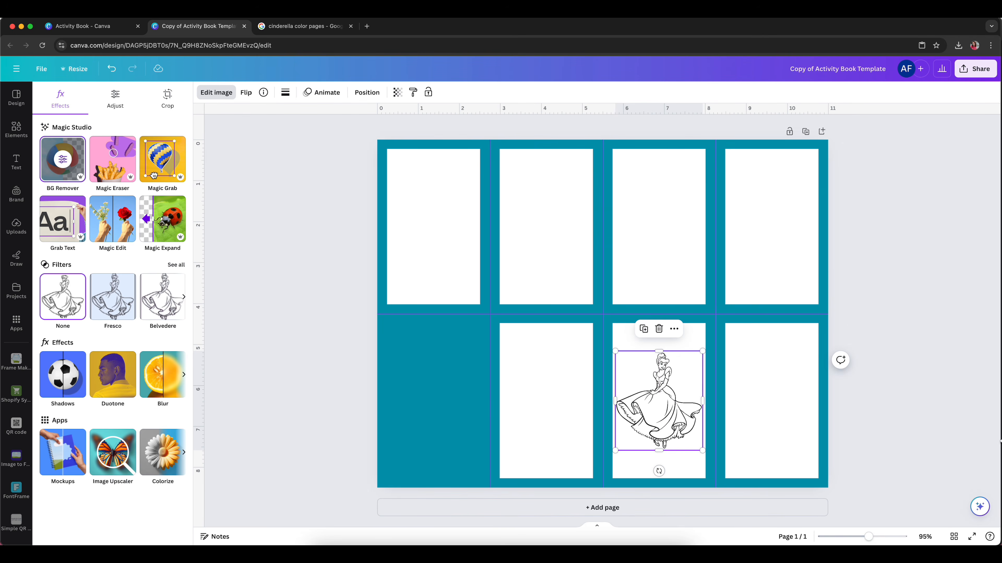
pyautogui.click(903, 442)
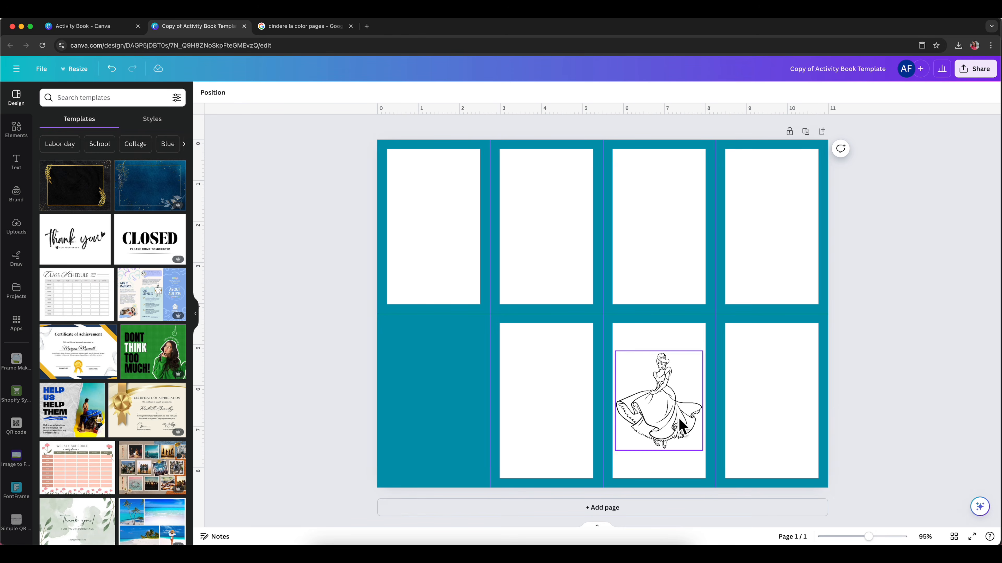
# Step: Copy the Get Coloring Pages image of Cinderella resting her chin on her hands from Google and paste it into the Canva design
pyautogui.click(314, 27)
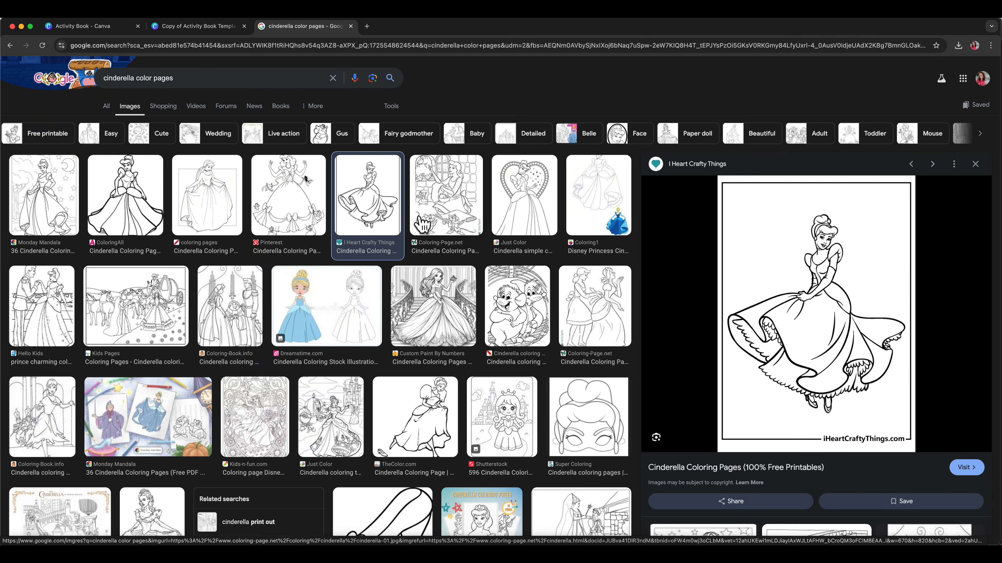
pyautogui.scroll(-8, 422, 224)
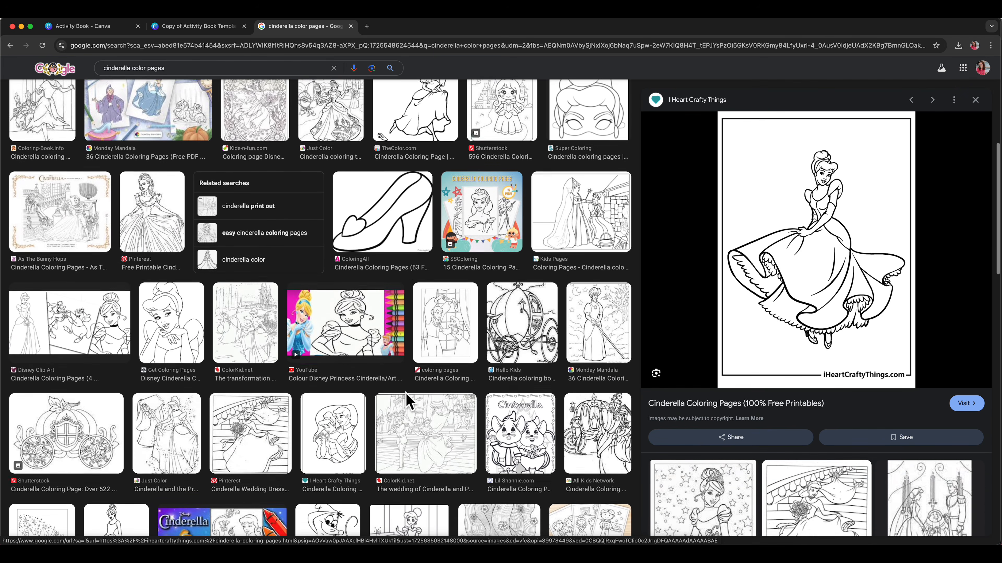
pyautogui.click(184, 322)
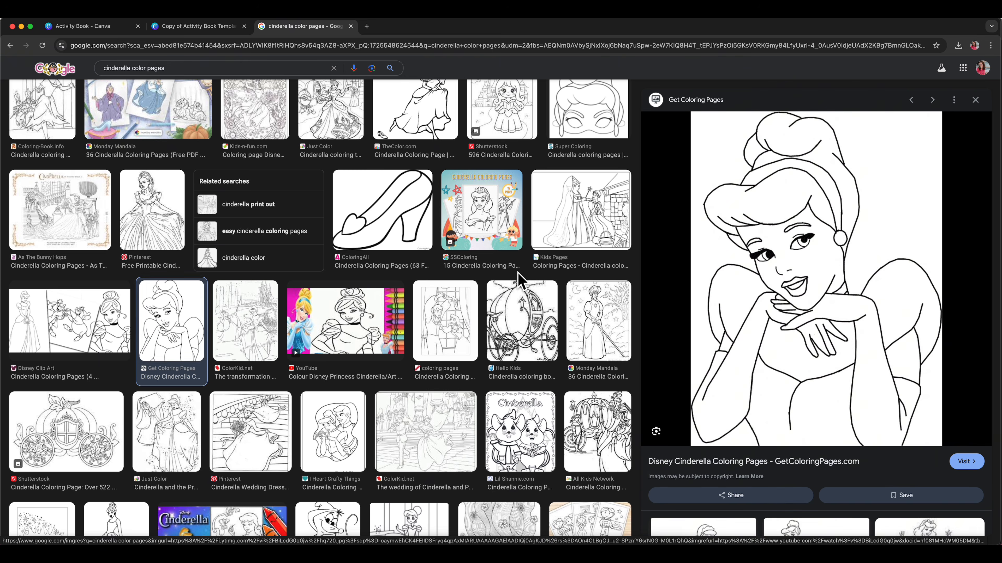
pyautogui.rightClick(830, 287)
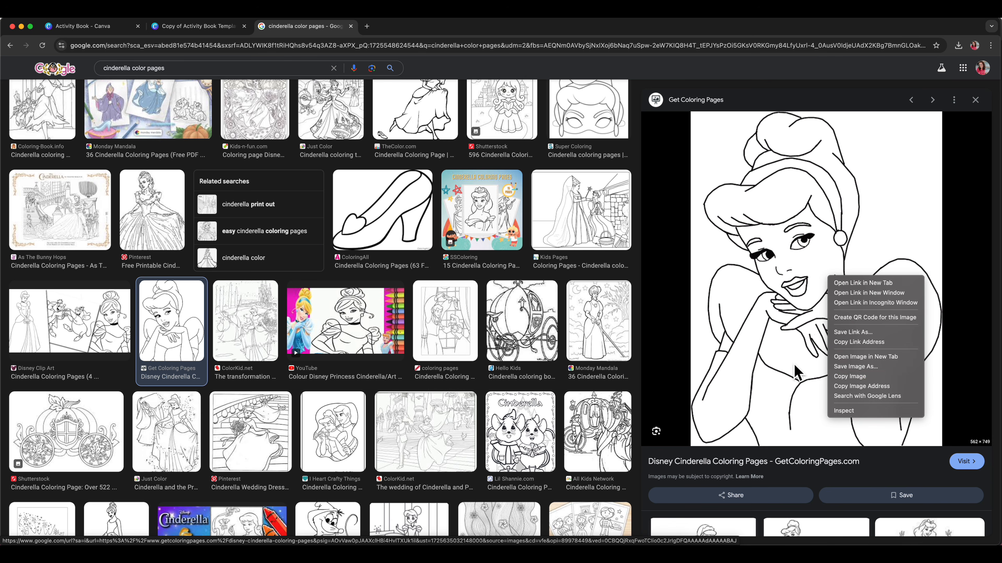
pyautogui.click(862, 377)
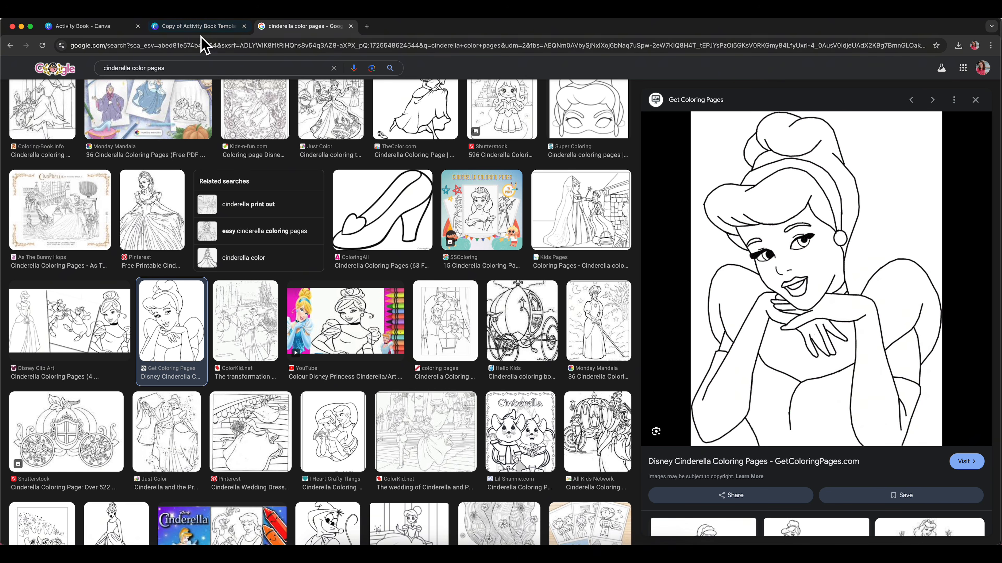
pyautogui.click(202, 27)
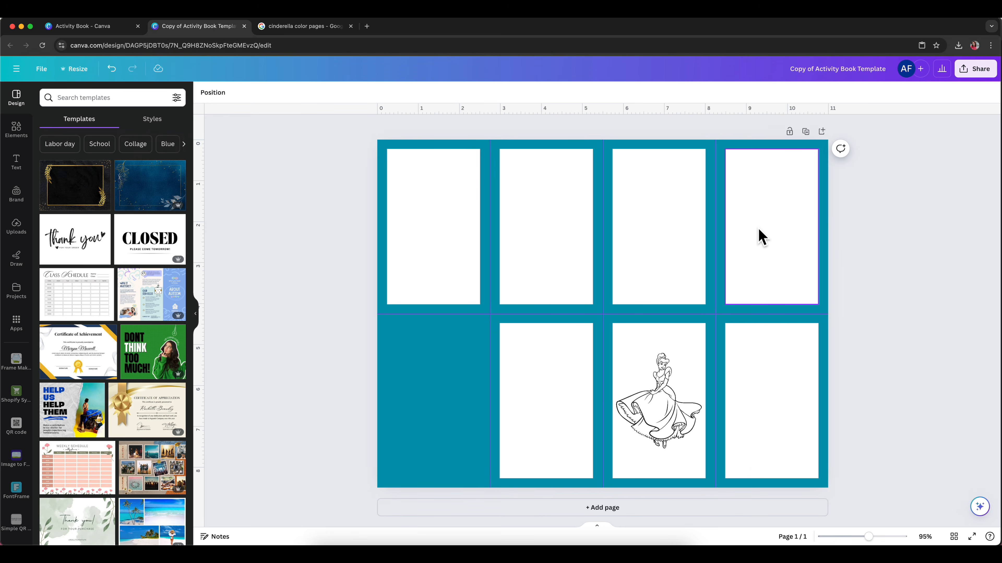
pyautogui.rightClick(761, 237)
pyautogui.click(805, 273)
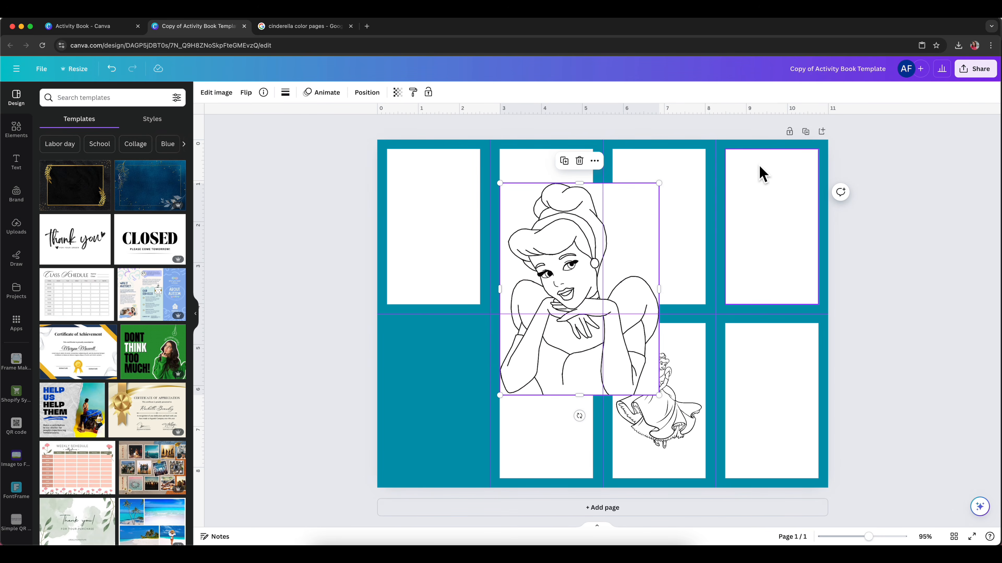
# Step: Scale the pasted Cinderella portrait to the panel width, place it in the upper row's third panel, and rotate it upside down
pyautogui.moveTo(667, 405); pyautogui.dragTo(599, 313)
pyautogui.moveTo(565, 283); pyautogui.dragTo(677, 264)
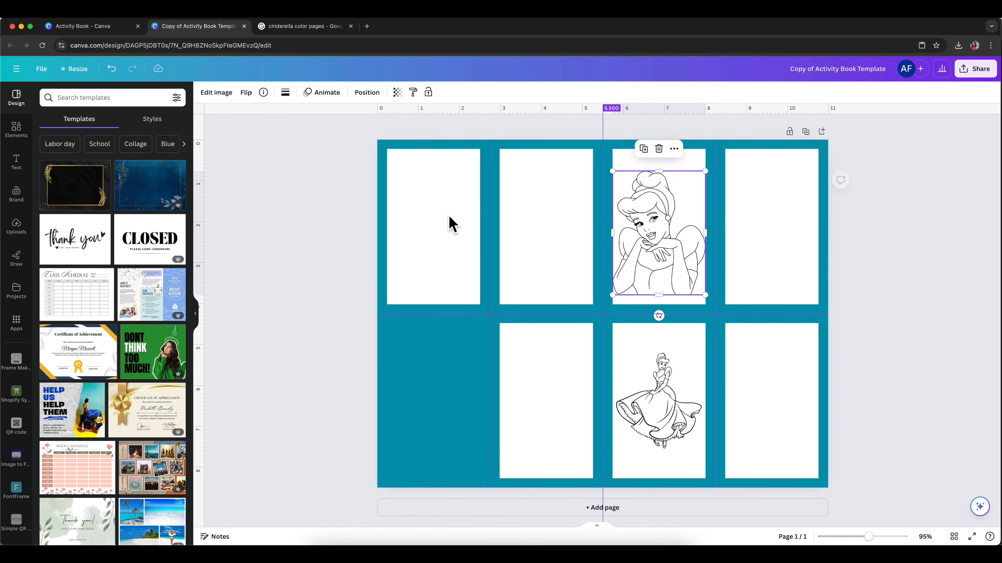
pyautogui.moveTo(291, 123); pyautogui.dragTo(961, 278)
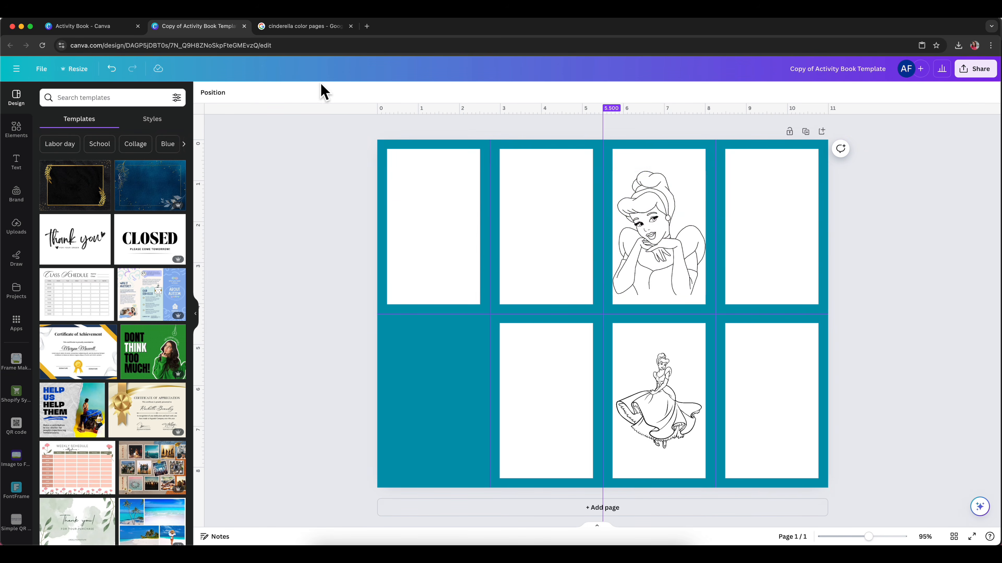
pyautogui.click(669, 268)
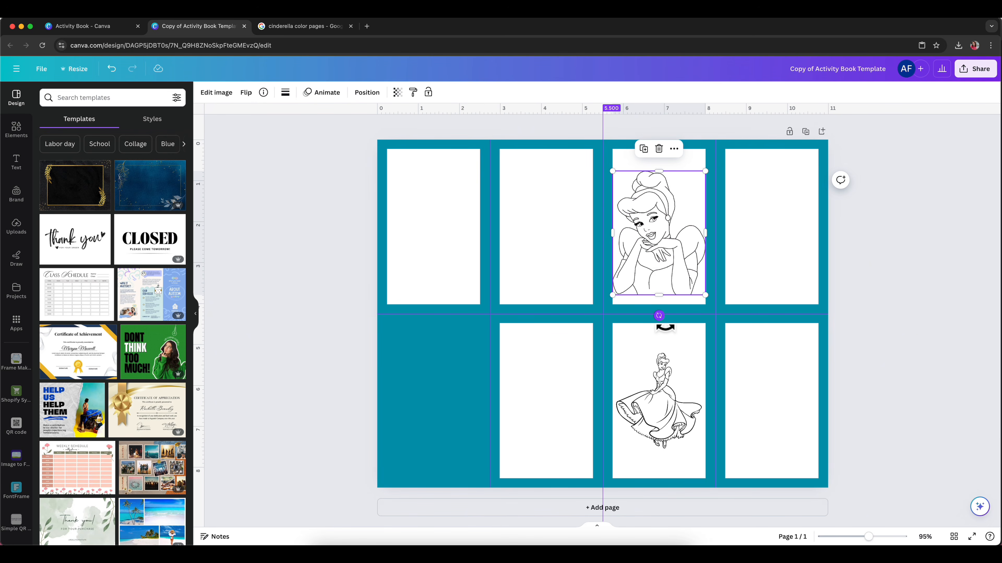
pyautogui.moveTo(665, 328); pyautogui.dragTo(666, 176)
# Step: Copy the Disney Clip Art image of Cinderella's head from the Google results and paste it into the Canva design
pyautogui.click(307, 27)
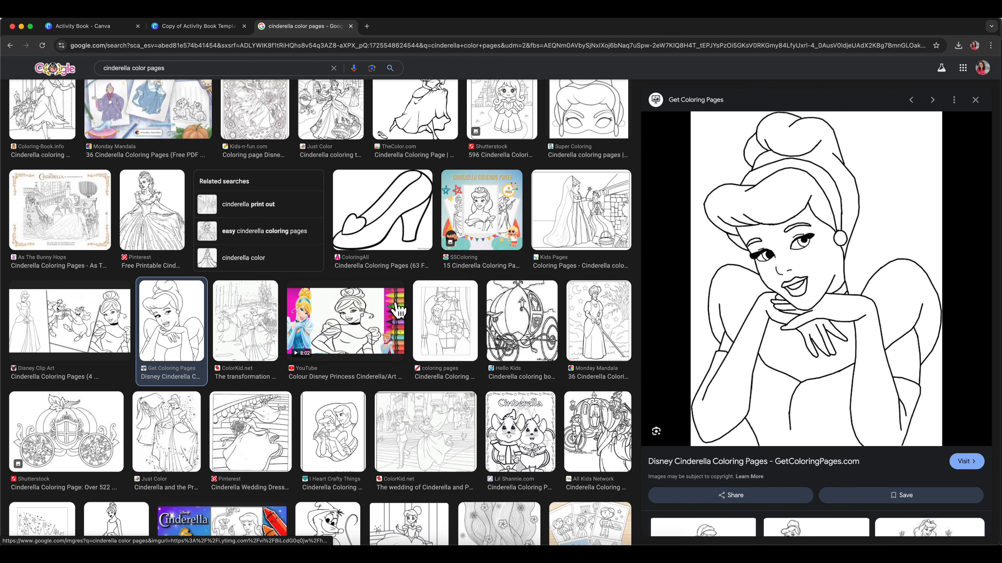
pyautogui.scroll(-5, 395, 304)
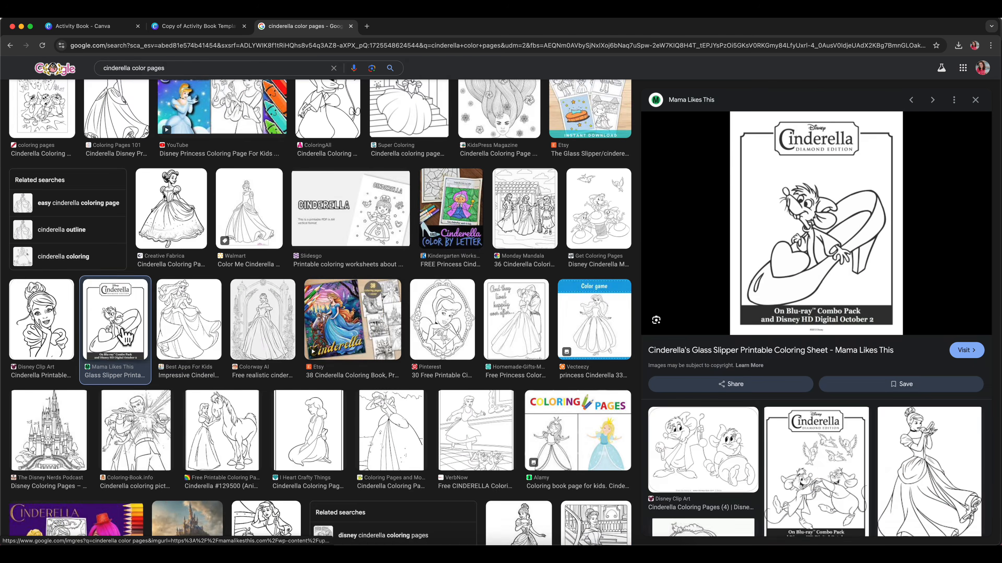
pyautogui.scroll(-6, 312, 365)
pyautogui.scroll(-12, 312, 366)
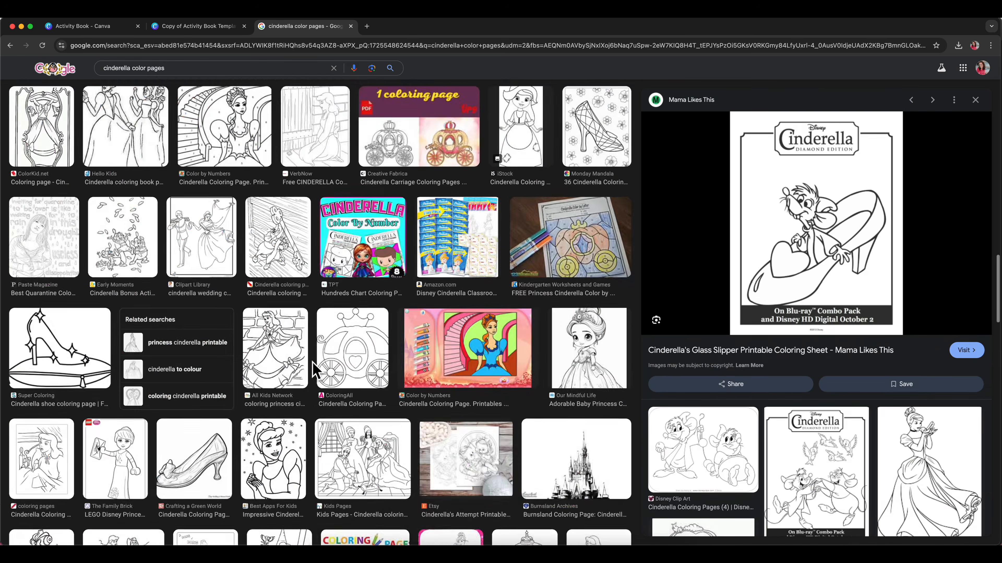
pyautogui.click(594, 477)
pyautogui.click(235, 477)
pyautogui.rightClick(819, 242)
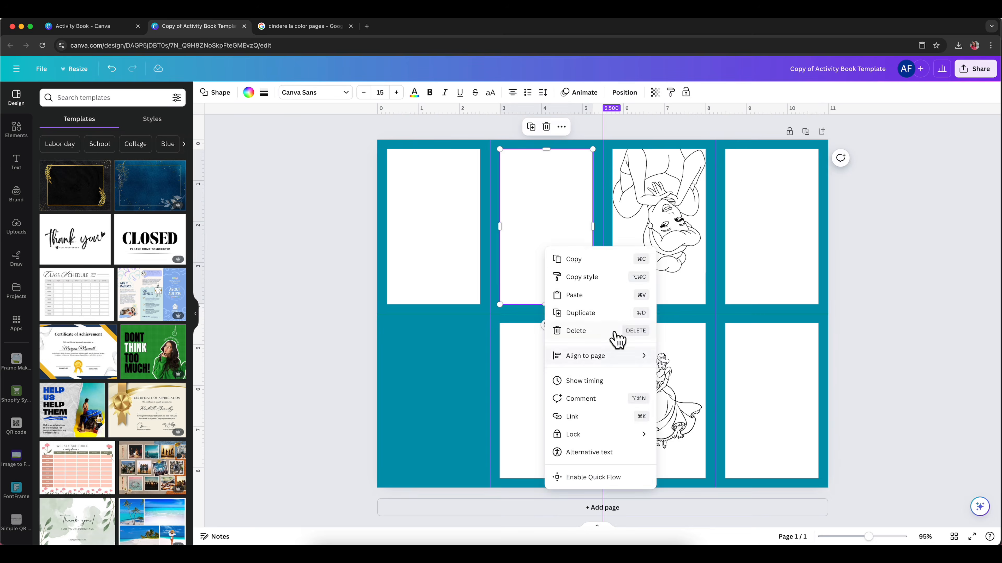
pyautogui.click(607, 294)
# Step: Crop the Cinderella head image to the drawing, fit it inside the upper row's first panel, and turn it upside down
pyautogui.moveTo(365, 268); pyautogui.dragTo(395, 279)
pyautogui.moveTo(518, 391); pyautogui.dragTo(433, 134)
pyautogui.click(337, 270)
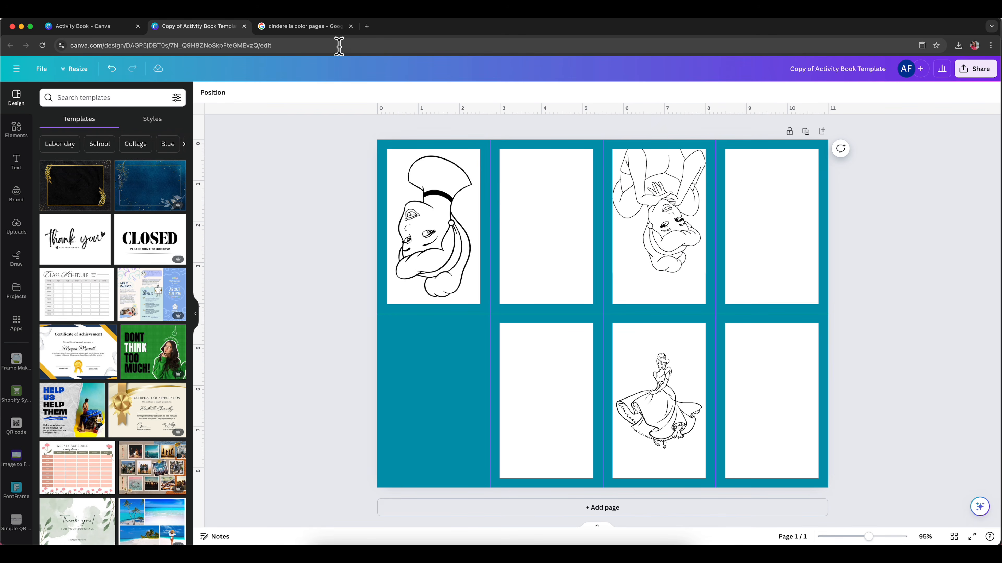
# Step: Switch to the Google image results and search for "cinderella activity sheet"
pyautogui.click(297, 30)
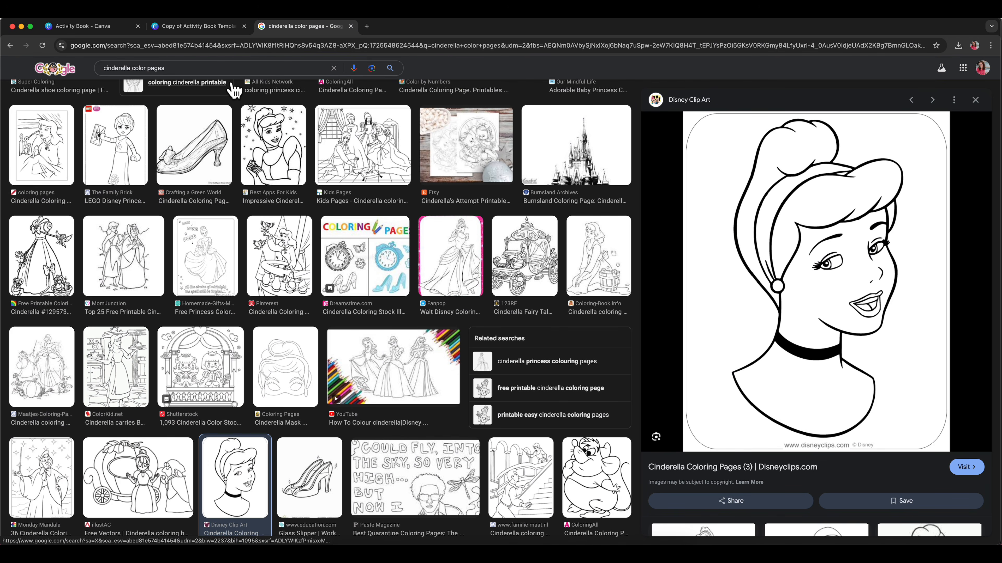
pyautogui.scroll(10, 223, 101)
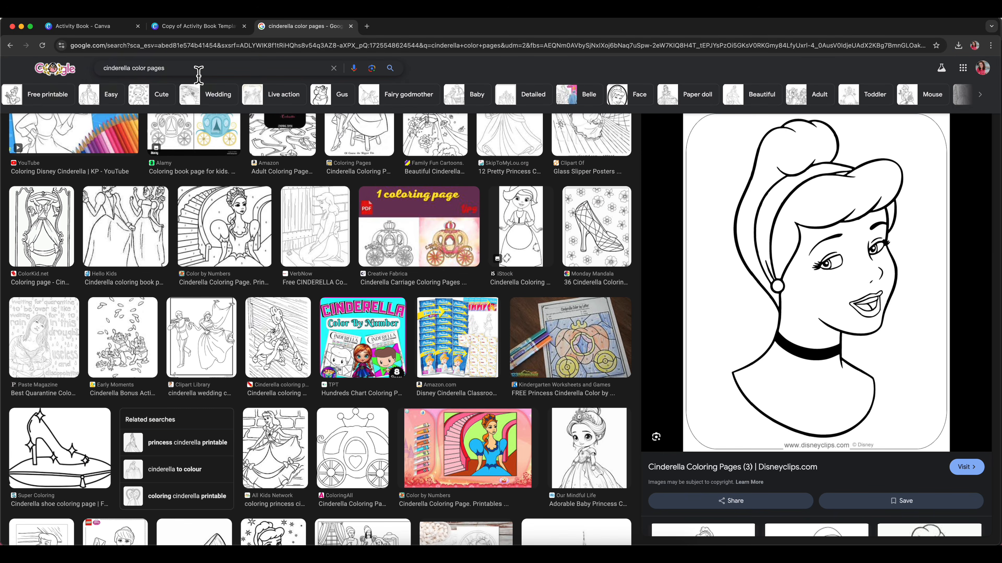
pyautogui.moveTo(197, 68); pyautogui.dragTo(133, 69)
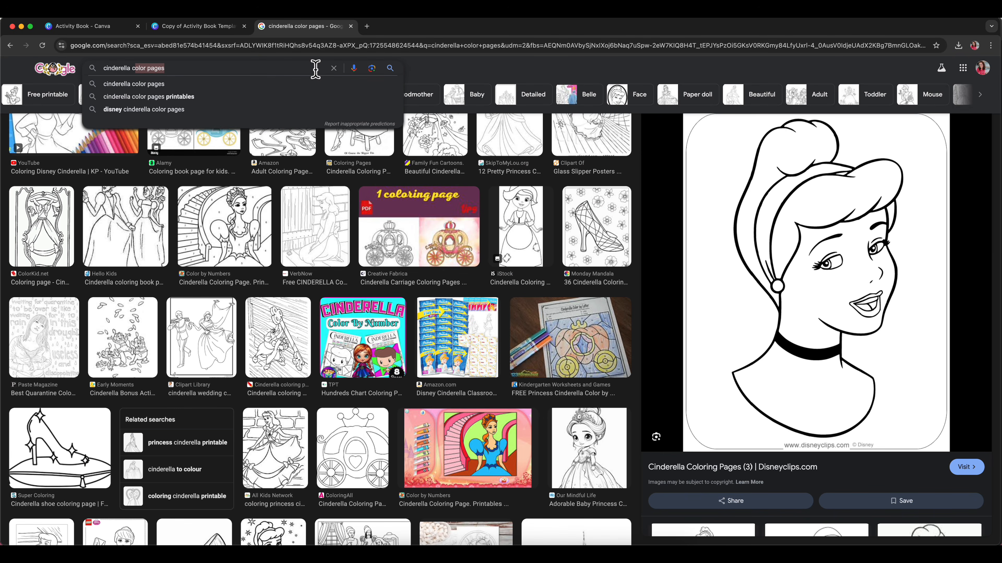
pyautogui.write('act')
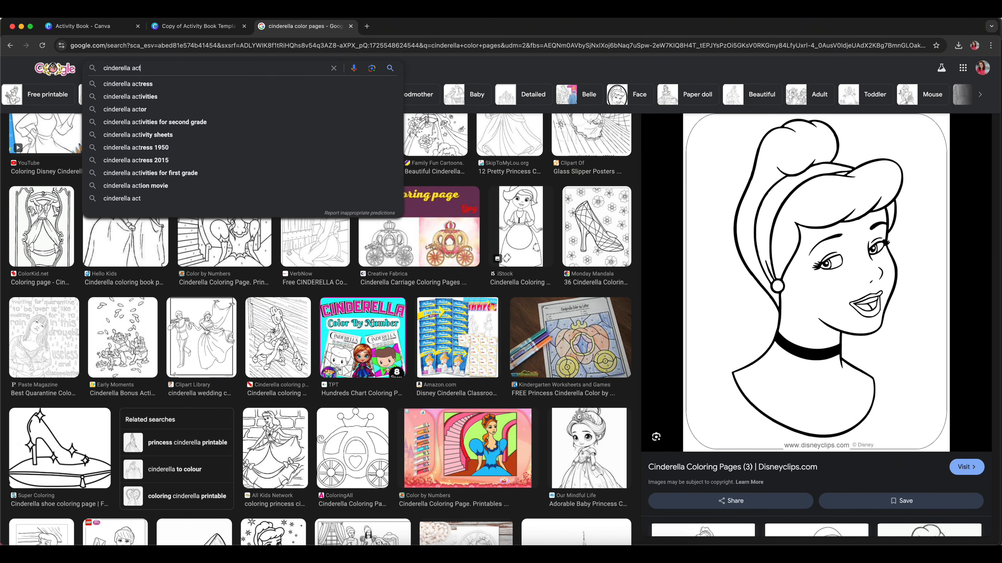
pyautogui.write('ivity sheet')
pyautogui.press('Return')
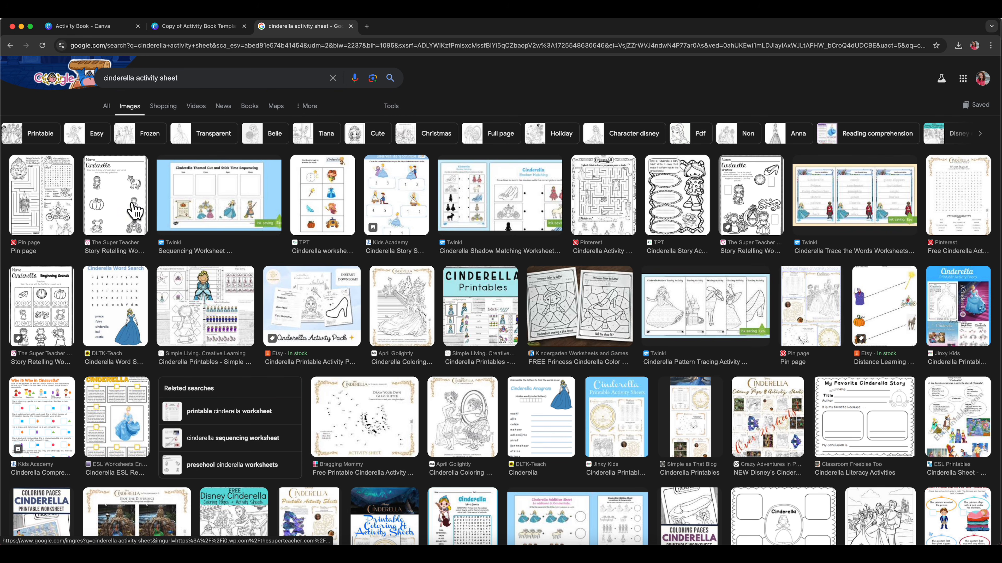
# Step: Copy the Pinterest activity sheet with the maze, word search and connect-the-dots and paste it into the Canva design
pyautogui.click(46, 208)
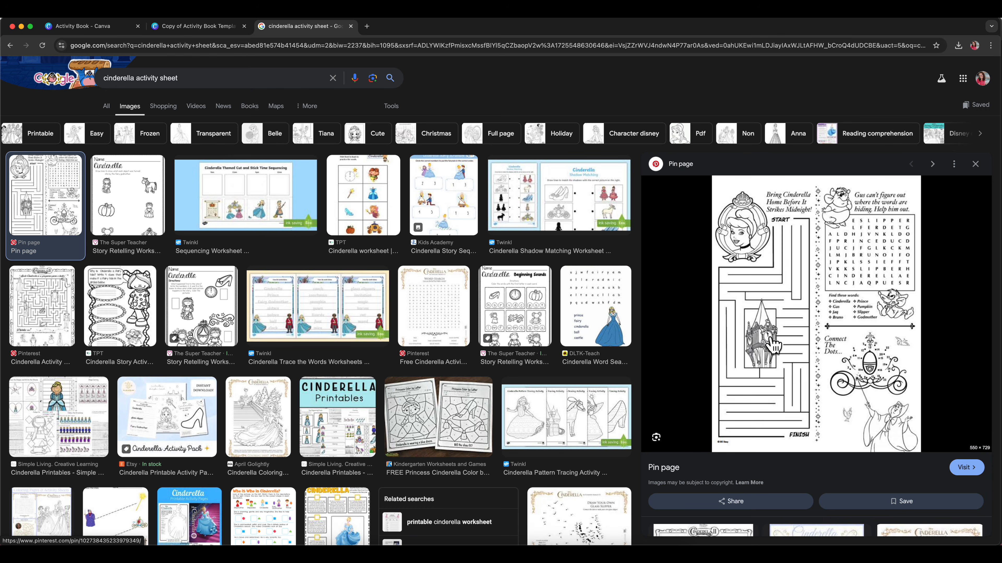
pyautogui.rightClick(766, 323)
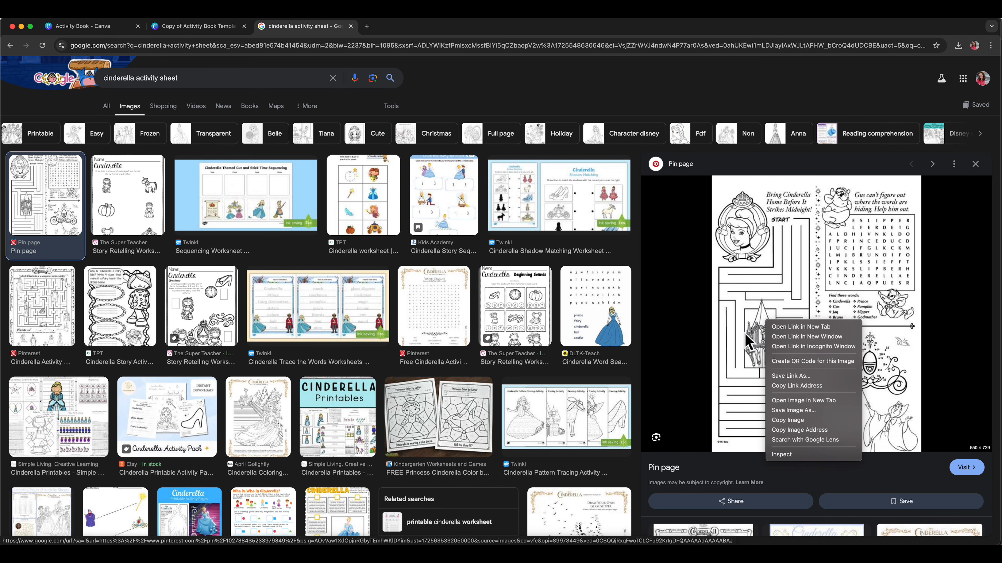
pyautogui.click(783, 424)
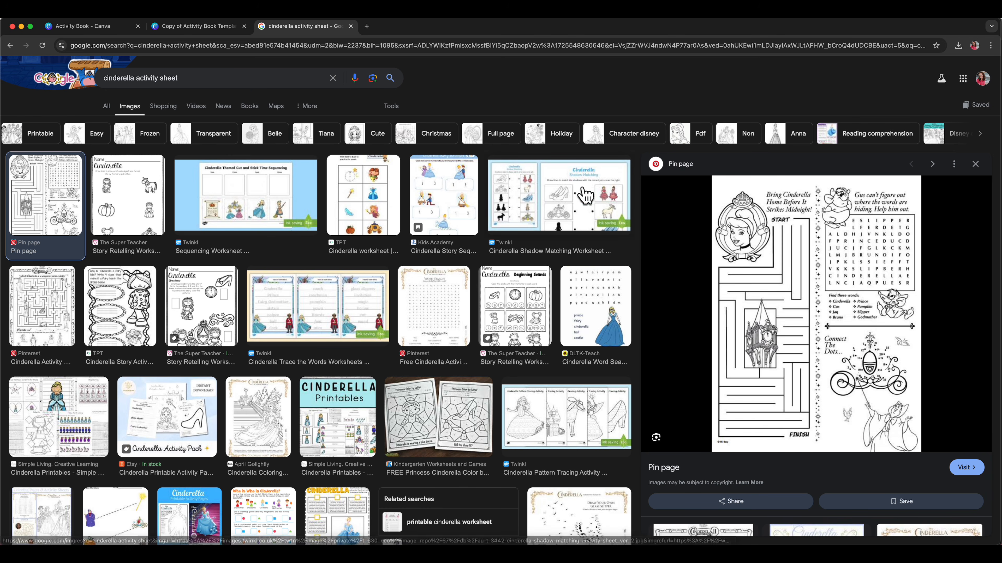
pyautogui.click(186, 24)
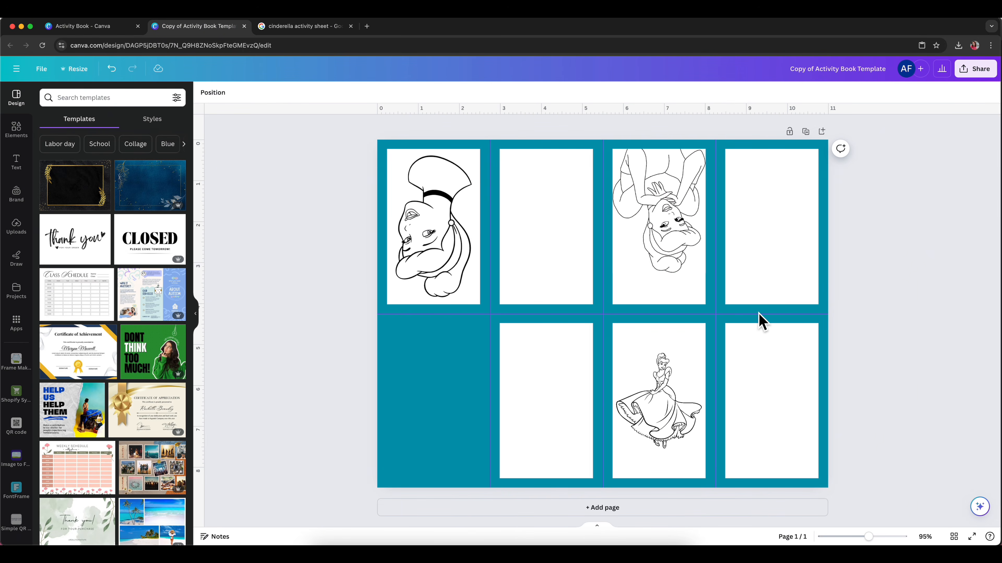
pyautogui.rightClick(542, 241)
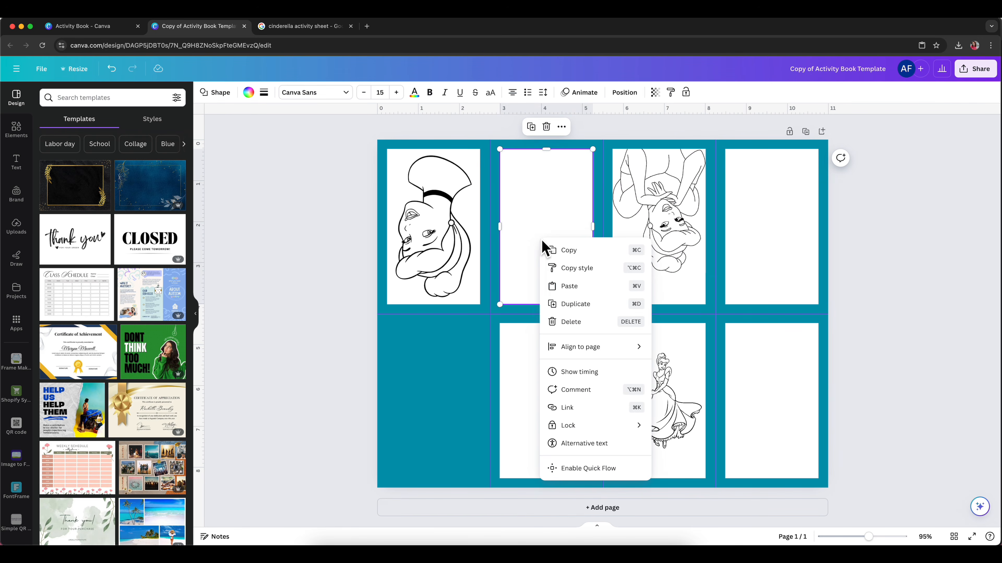
pyautogui.click(564, 292)
# Step: Make two more copies of the activity sheet and spread them over the right half of the page
pyautogui.moveTo(558, 291); pyautogui.dragTo(552, 287)
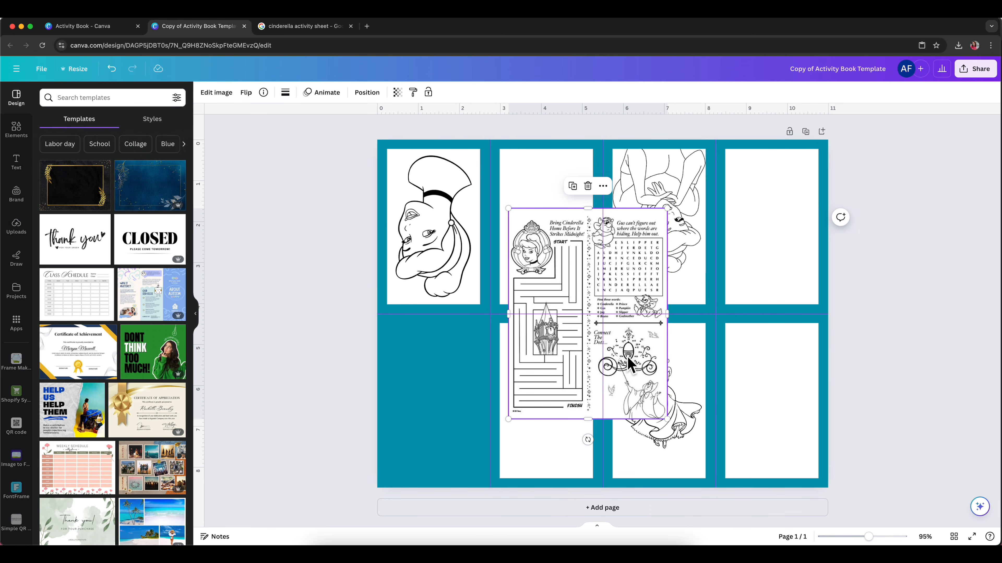
pyautogui.moveTo(629, 359); pyautogui.dragTo(635, 365)
pyautogui.moveTo(562, 349); pyautogui.dragTo(679, 375)
pyautogui.moveTo(594, 340); pyautogui.dragTo(755, 362)
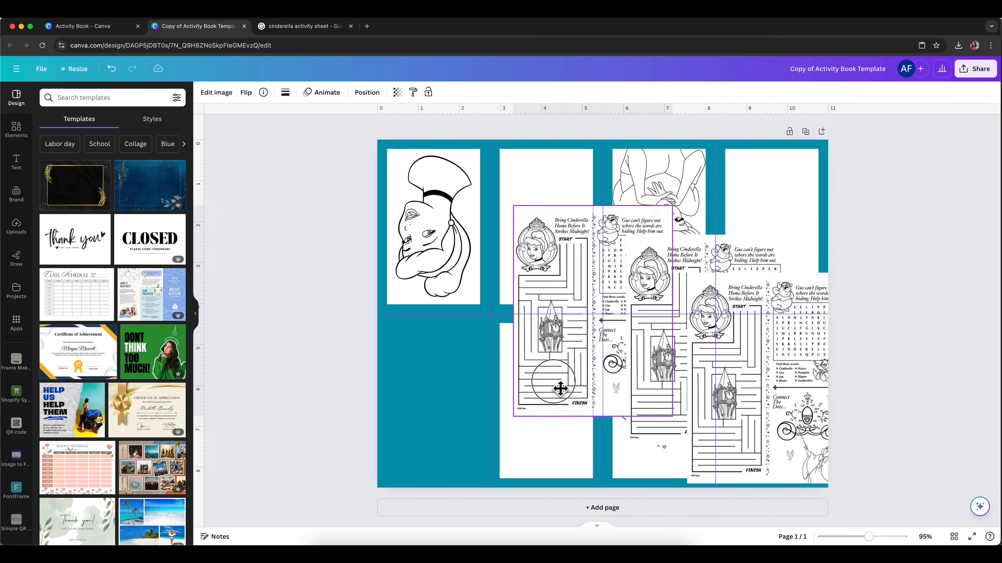
# Step: Move one activity sheet copy over the upper row's second panel and crop it down to only the maze
pyautogui.moveTo(559, 387); pyautogui.dragTo(555, 343)
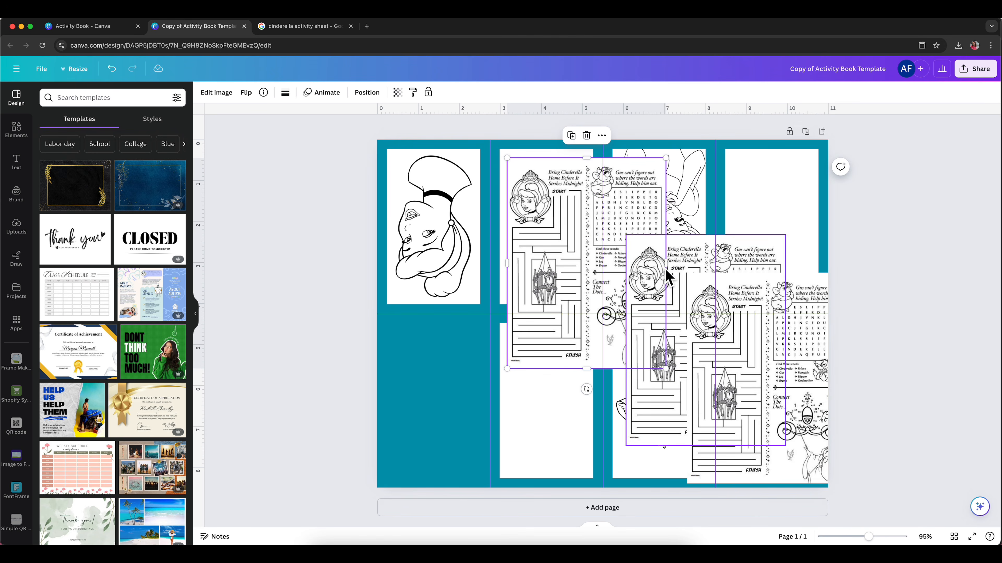
pyautogui.moveTo(662, 264); pyautogui.dragTo(585, 270)
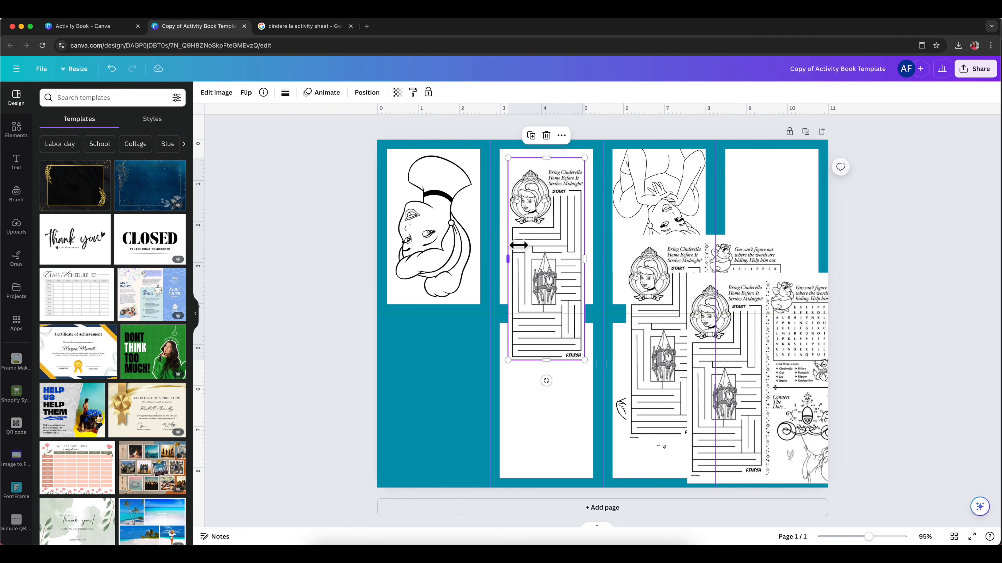
pyautogui.moveTo(546, 158); pyautogui.dragTo(546, 167)
# Step: Scale the maze to the height of the upper row's second panel, centre it there, and rotate it 180 degrees
pyautogui.moveTo(554, 333); pyautogui.dragTo(576, 311)
pyautogui.moveTo(549, 265); pyautogui.dragTo(557, 265)
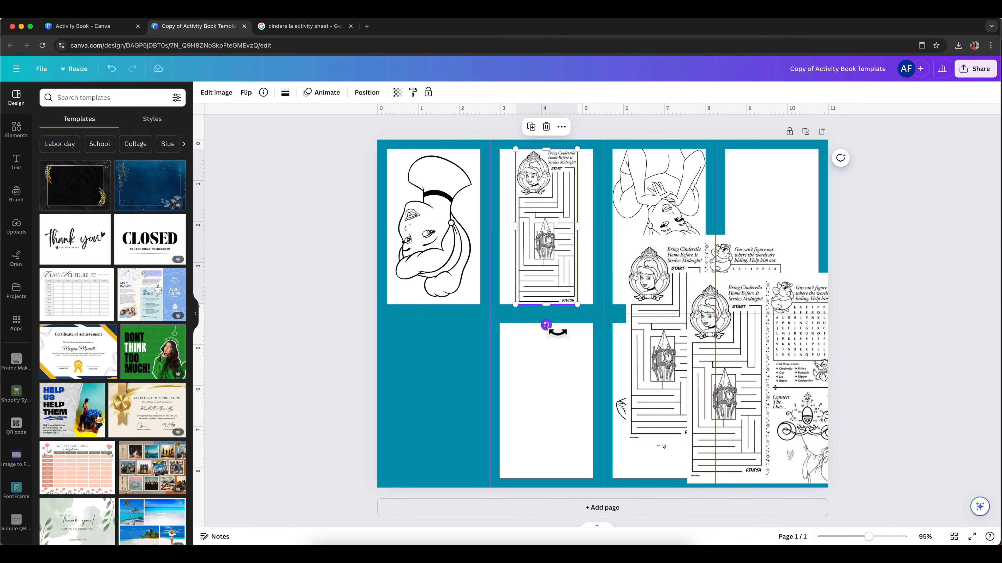
pyautogui.moveTo(556, 336); pyautogui.dragTo(546, 151)
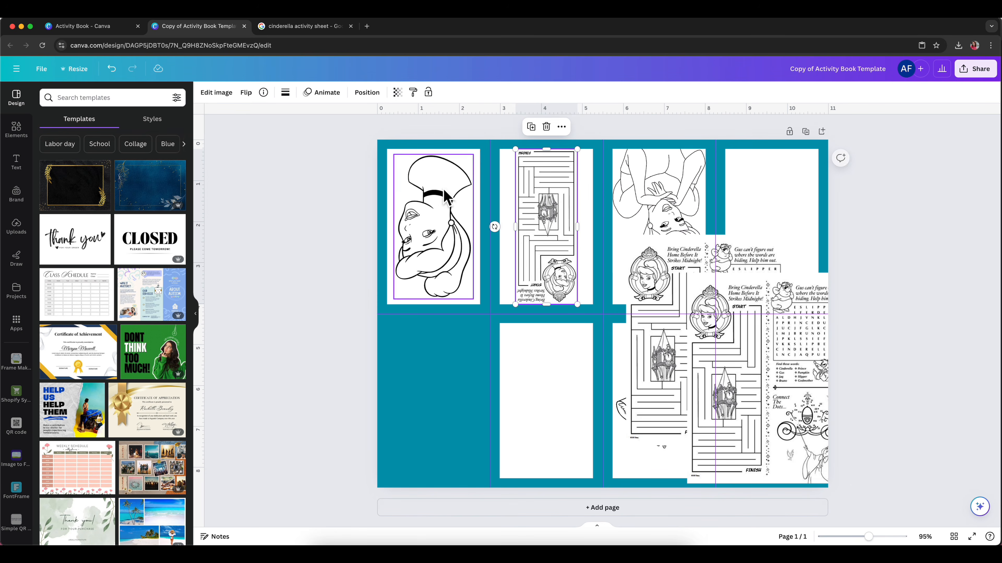
# Step: Crop one activity sheet copy down to the word search and place it rotated 180 degrees in the upper row's fourth panel
pyautogui.moveTo(806, 442); pyautogui.dragTo(557, 414)
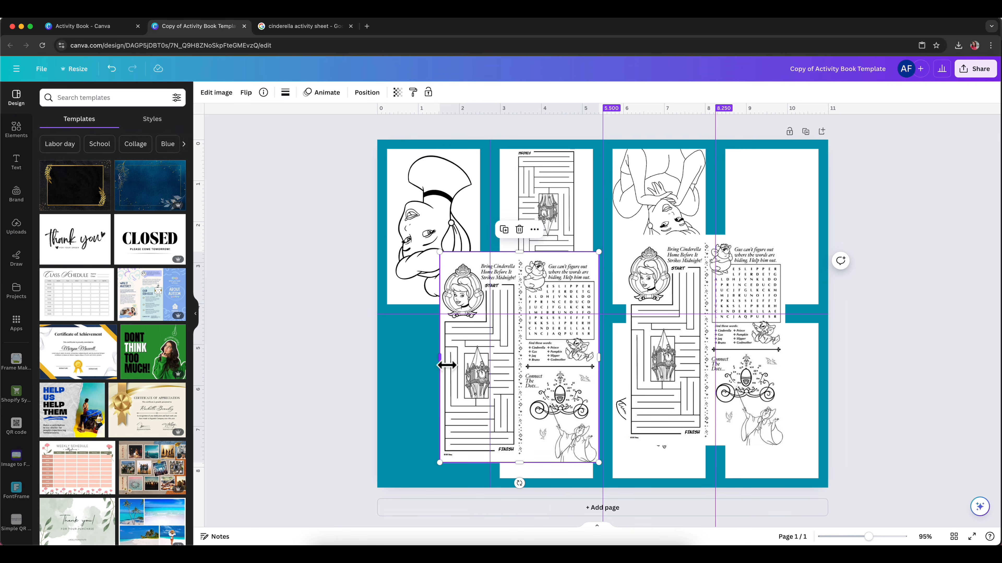
pyautogui.moveTo(447, 365); pyautogui.dragTo(530, 367)
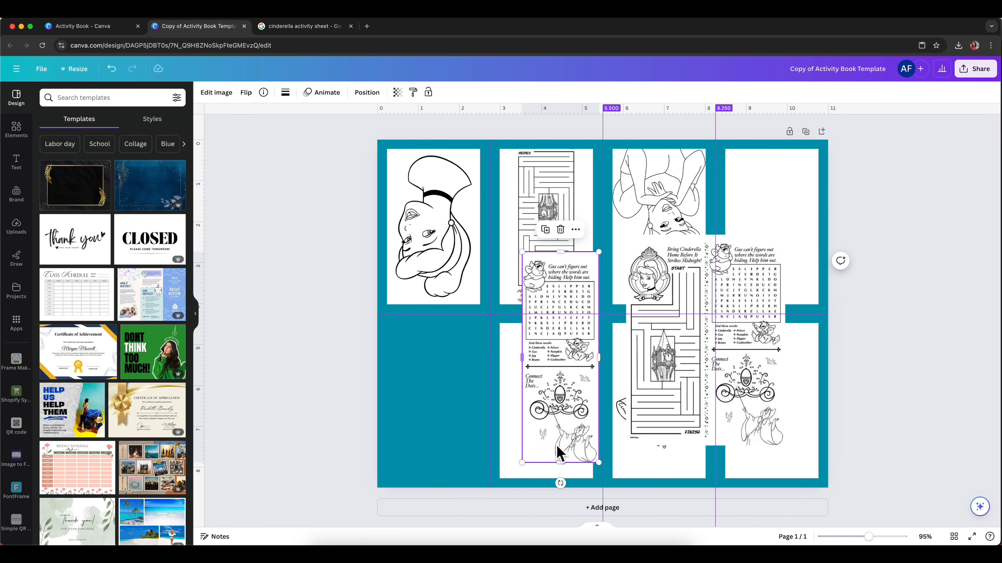
pyautogui.moveTo(568, 468); pyautogui.dragTo(567, 359)
pyautogui.moveTo(567, 315); pyautogui.dragTo(726, 298)
pyautogui.click(764, 264)
pyautogui.moveTo(767, 257); pyautogui.dragTo(770, 252)
pyautogui.moveTo(771, 309); pyautogui.dragTo(772, 144)
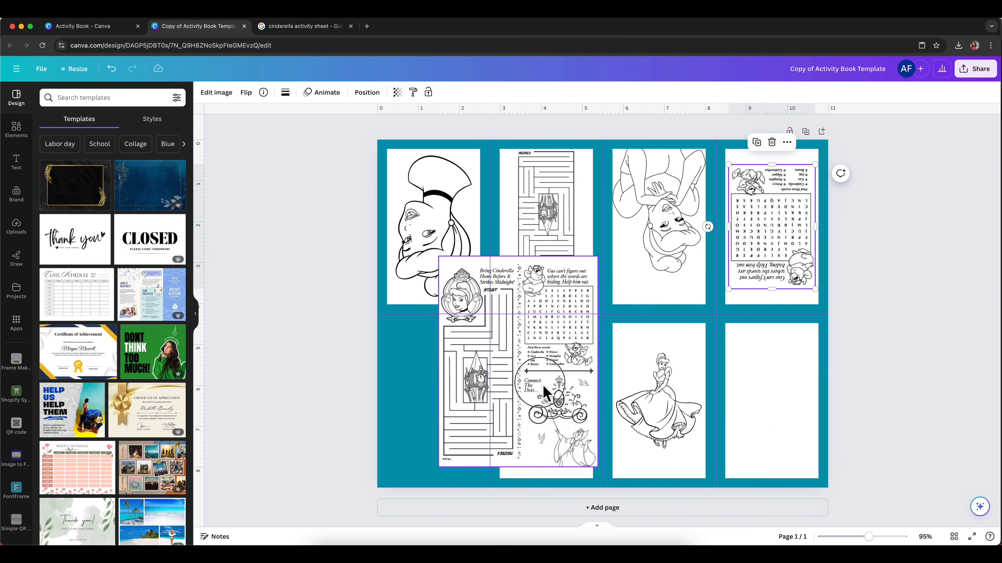
# Step: Crop the remaining activity sheet copy to the connect-the-dots picture, scale it to the lower row's fourth panel width and centre it there
pyautogui.moveTo(543, 394); pyautogui.dragTo(732, 377)
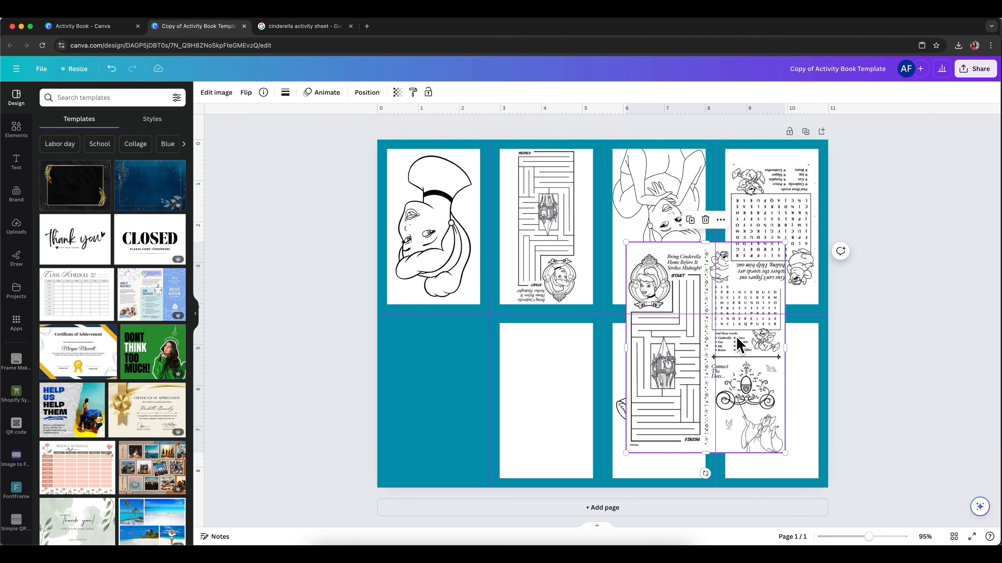
pyautogui.moveTo(710, 248); pyautogui.dragTo(707, 366)
pyautogui.moveTo(634, 410); pyautogui.dragTo(791, 436)
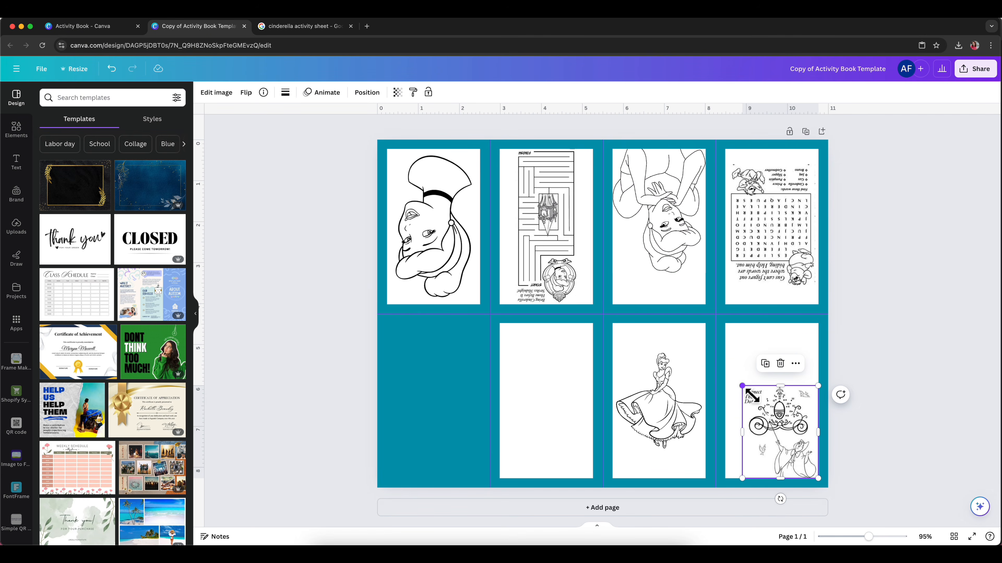
pyautogui.moveTo(743, 385); pyautogui.dragTo(735, 367)
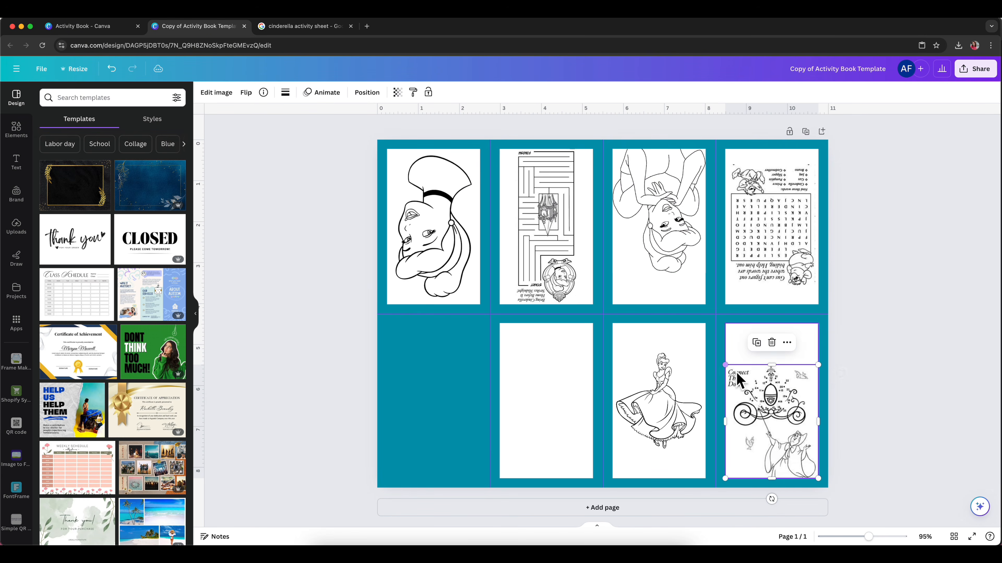
pyautogui.moveTo(803, 442); pyautogui.dragTo(803, 429)
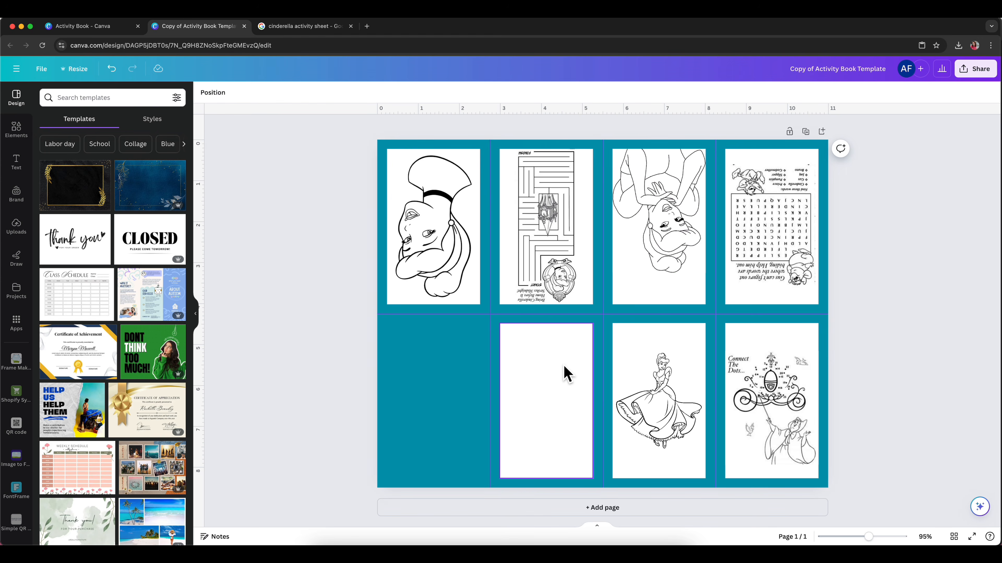
# Step: Switch to the Google Images results and search for "cinderella background"
pyautogui.click(566, 374)
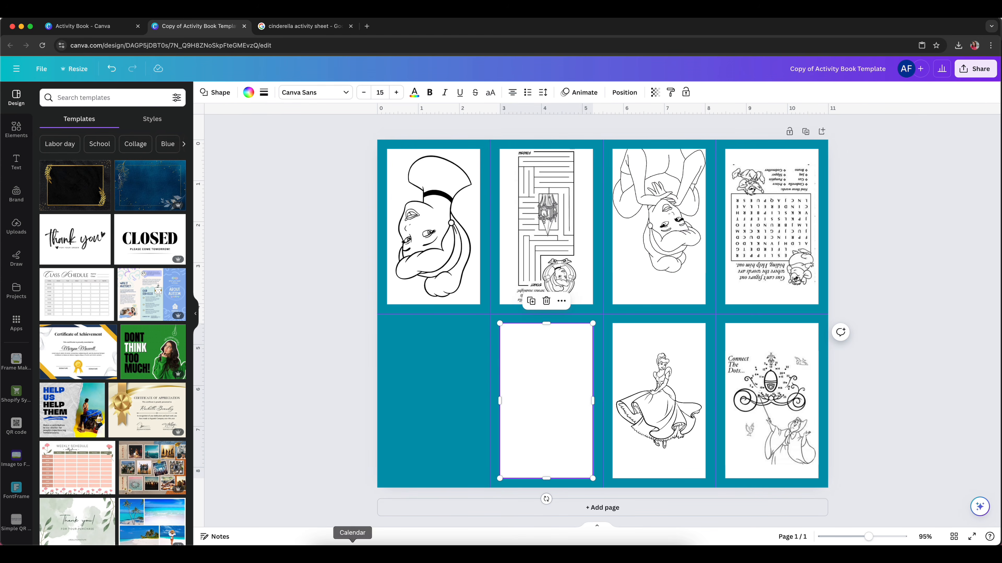
pyautogui.click(298, 26)
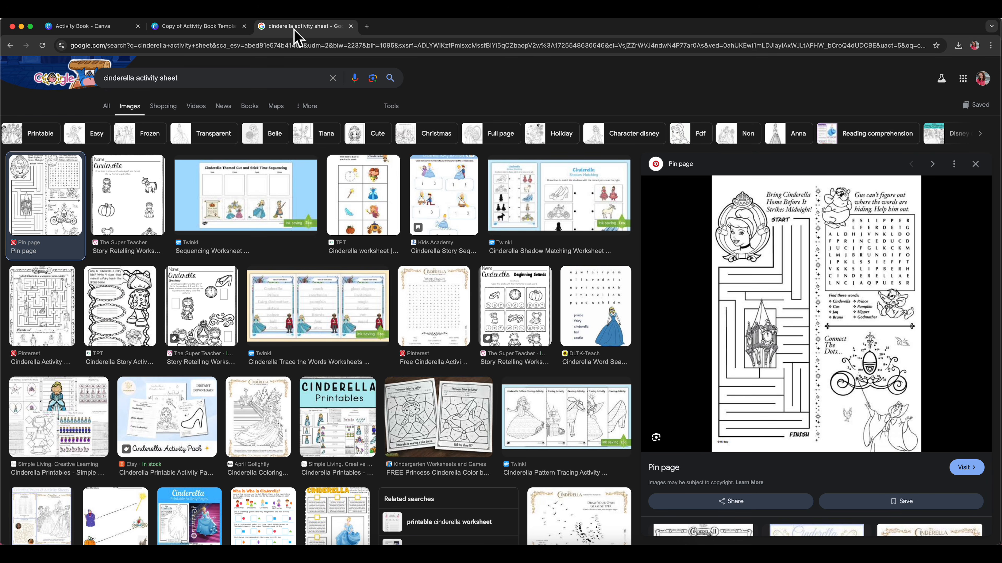
pyautogui.moveTo(187, 86); pyautogui.dragTo(136, 81)
pyautogui.write('background')
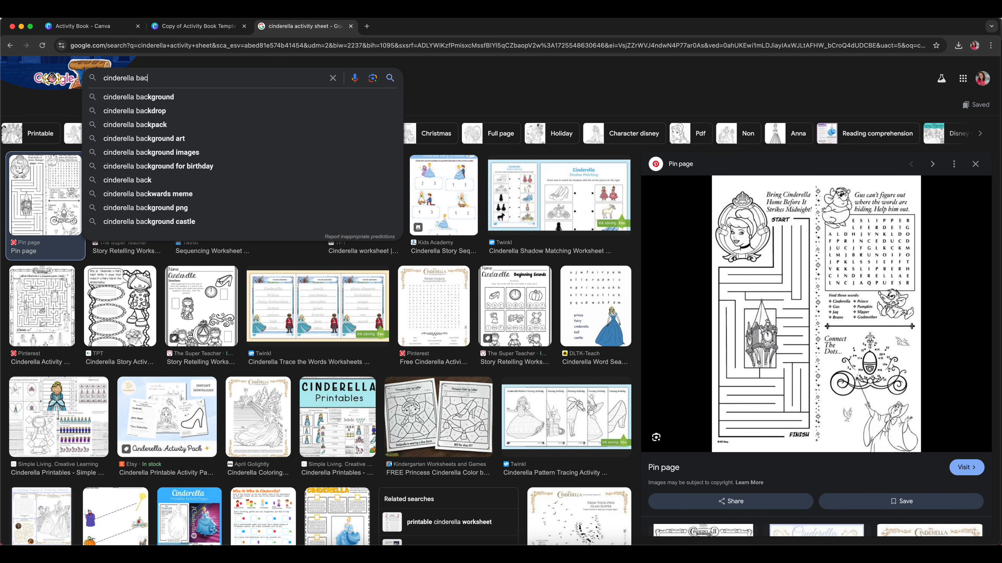
pyautogui.press('Return')
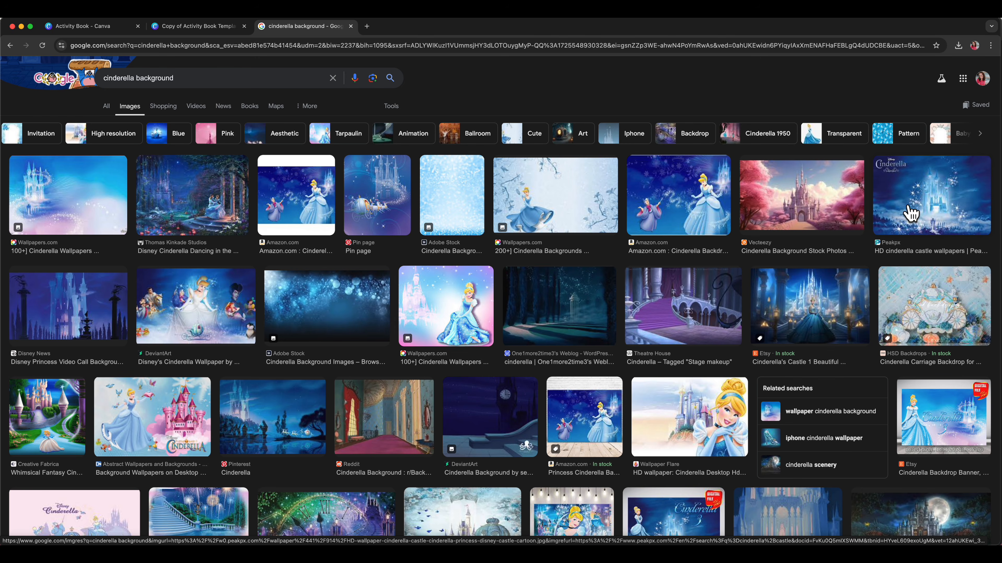
# Step: Copy the Peakpx Cinderella castle wallpaper and paste it into the Canva design
pyautogui.click(910, 214)
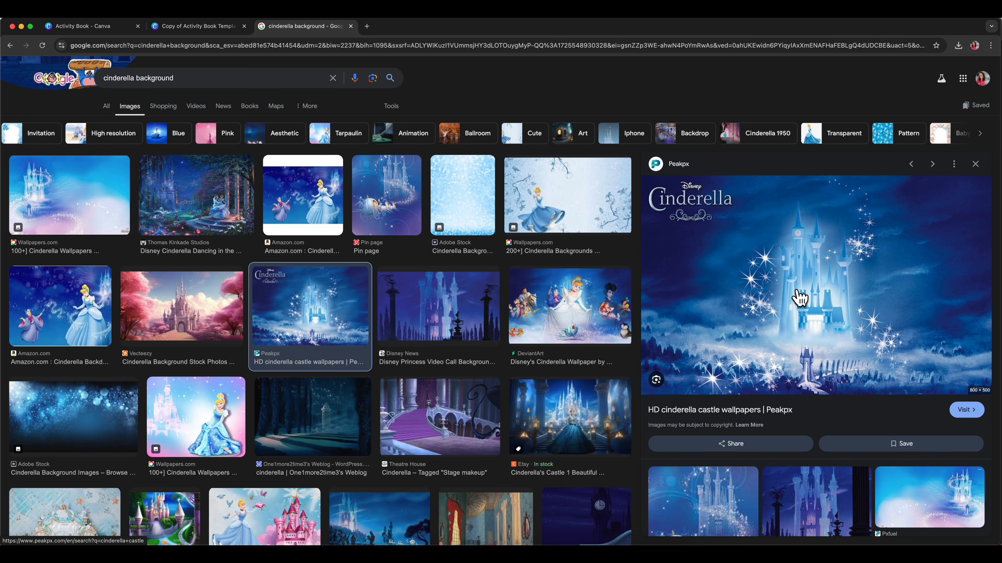
pyautogui.rightClick(810, 252)
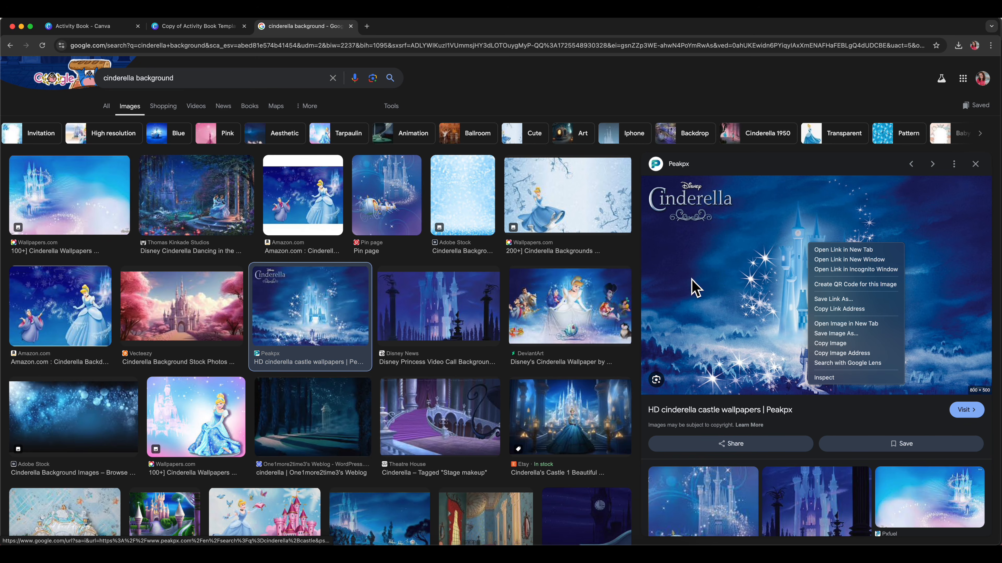
pyautogui.click(832, 343)
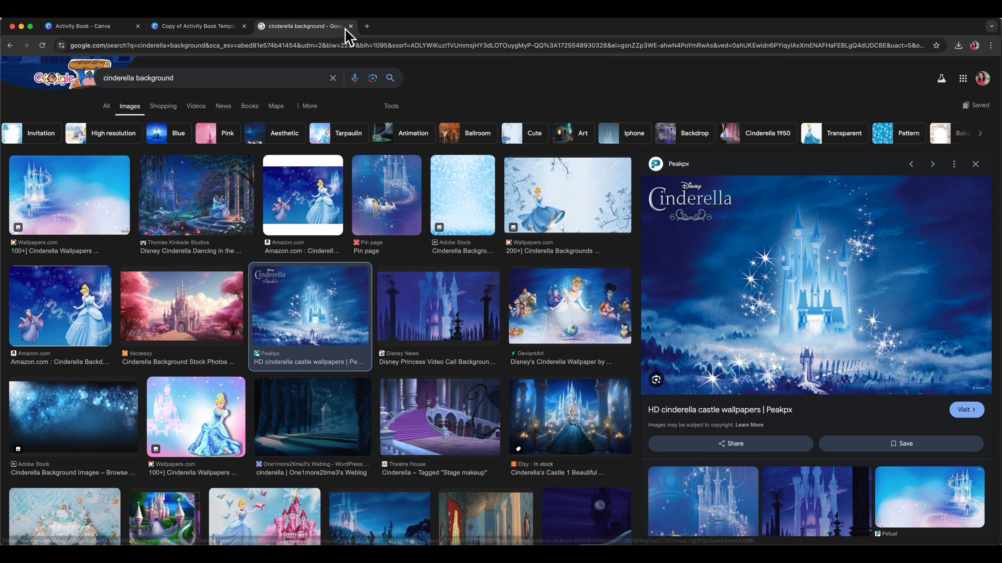
pyautogui.click(197, 27)
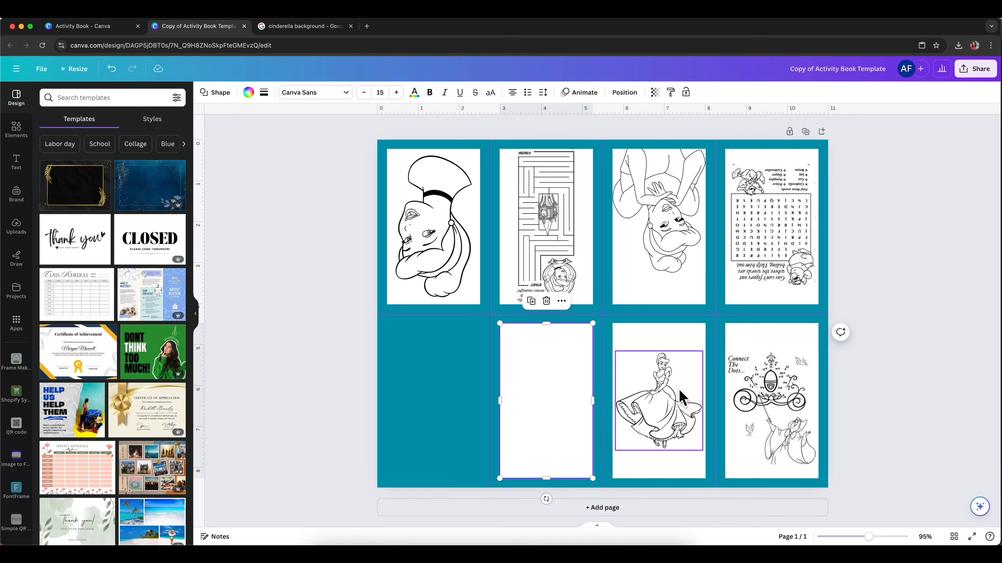
pyautogui.rightClick(550, 386)
pyautogui.click(588, 348)
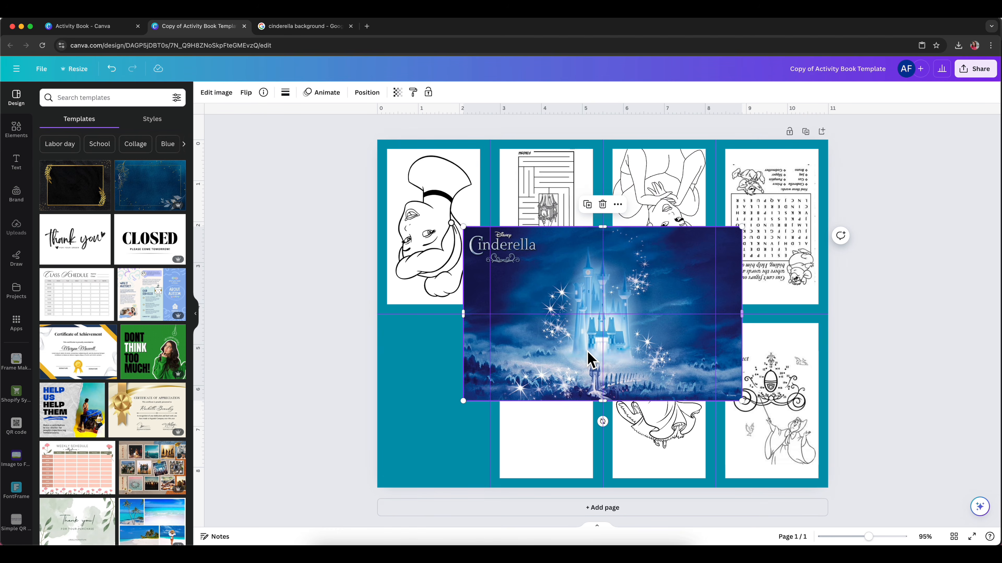
# Step: Try the castle wallpaper as the lower row's second panel background, scaled and cropped to the panel, and delete it
pyautogui.moveTo(680, 347); pyautogui.dragTo(630, 427)
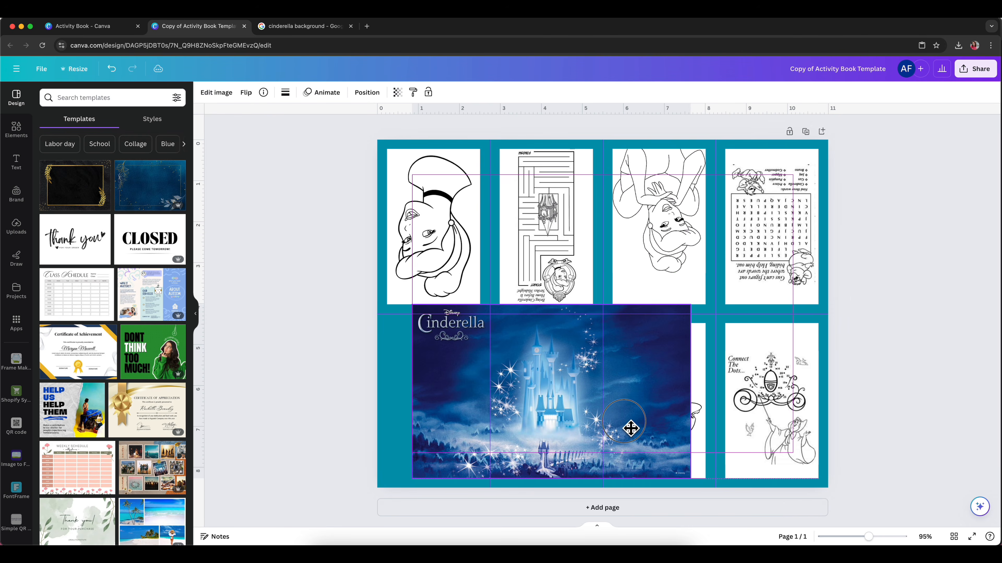
pyautogui.moveTo(691, 304); pyautogui.dragTo(666, 325)
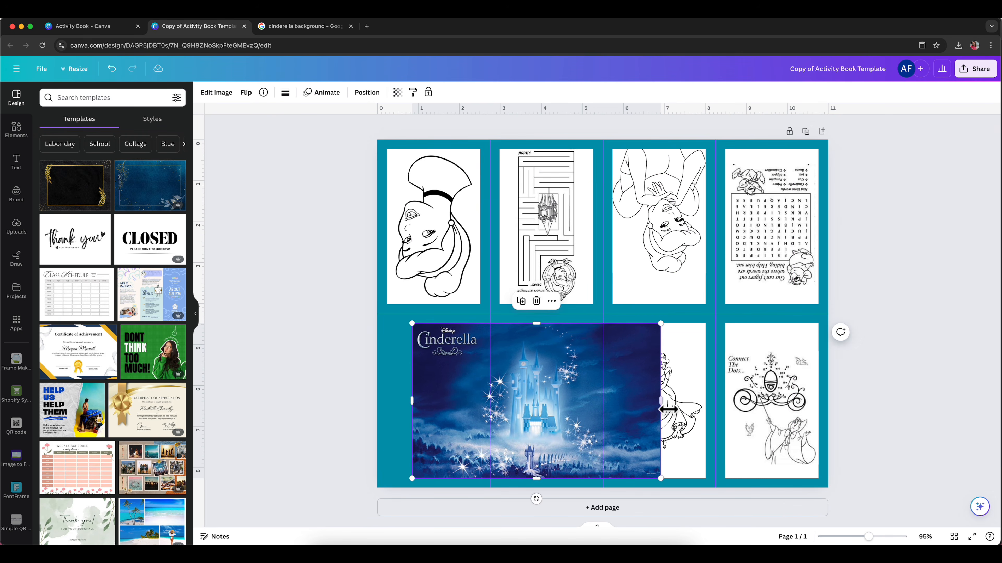
pyautogui.moveTo(667, 409); pyautogui.dragTo(593, 410)
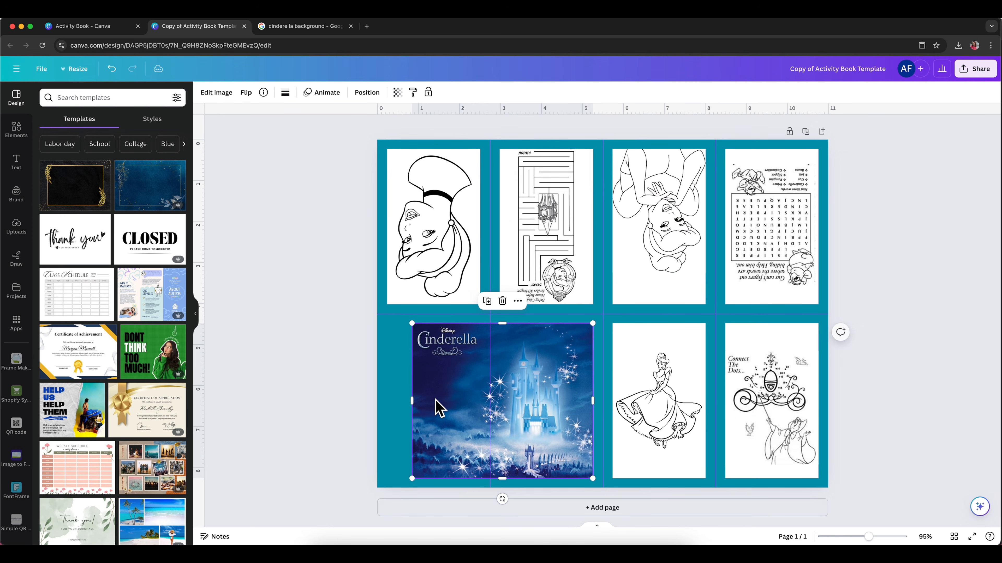
pyautogui.moveTo(412, 408); pyautogui.dragTo(499, 408)
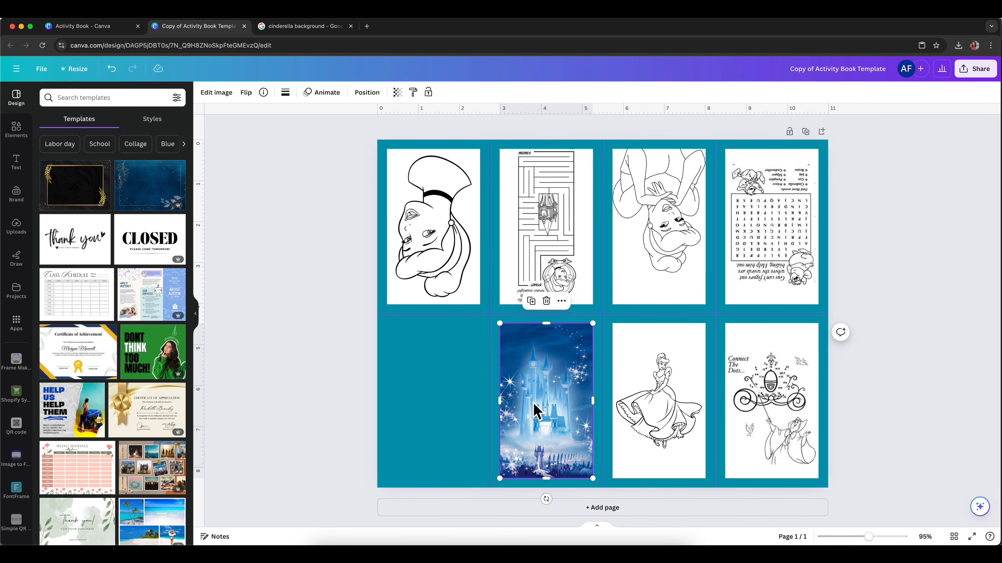
pyautogui.press('Delete')
# Step: Copy the Freepik blue-and-pink bokeh background from Google Images and fill the lower row's second panel in Canva with it
pyautogui.click(304, 26)
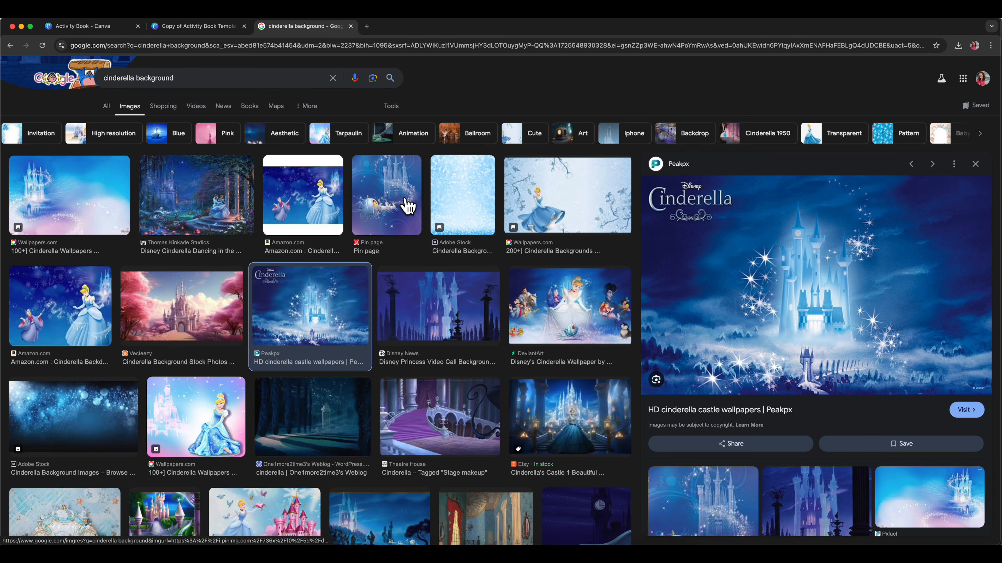
pyautogui.click(473, 201)
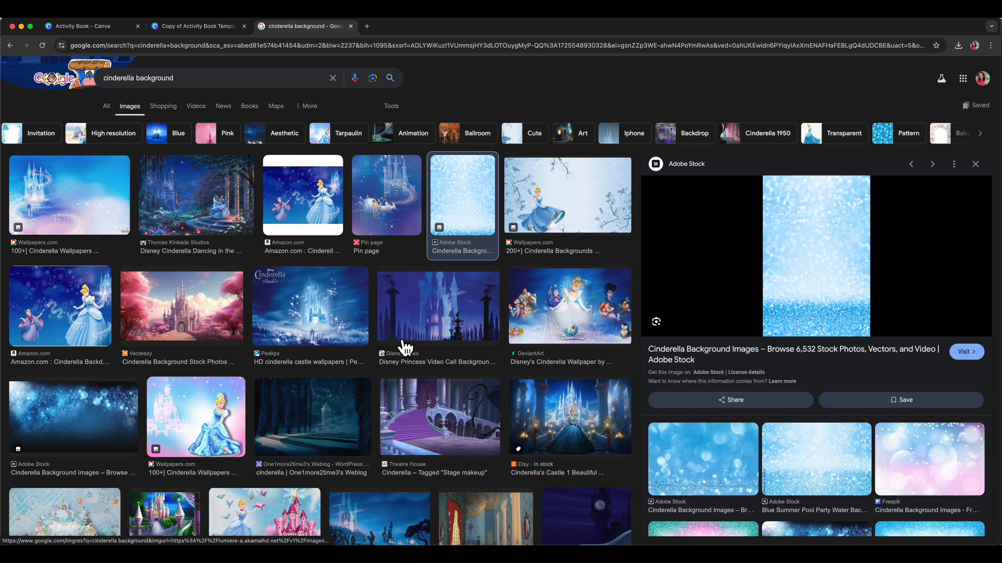
pyautogui.click(929, 459)
pyautogui.rightClick(770, 277)
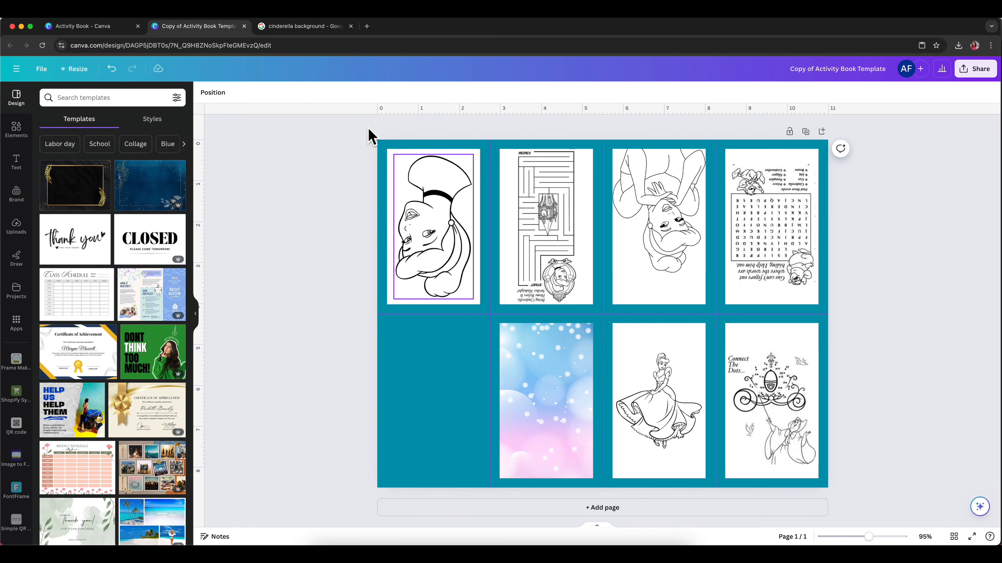
# Step: Return to Google Images and search for "cinderella png"
pyautogui.click(287, 28)
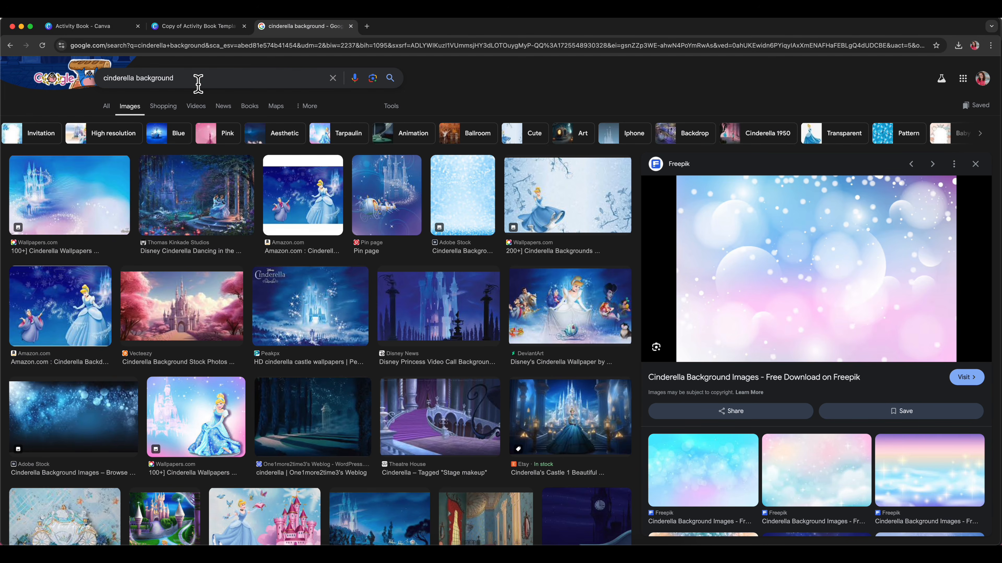
pyautogui.moveTo(190, 81); pyautogui.dragTo(135, 85)
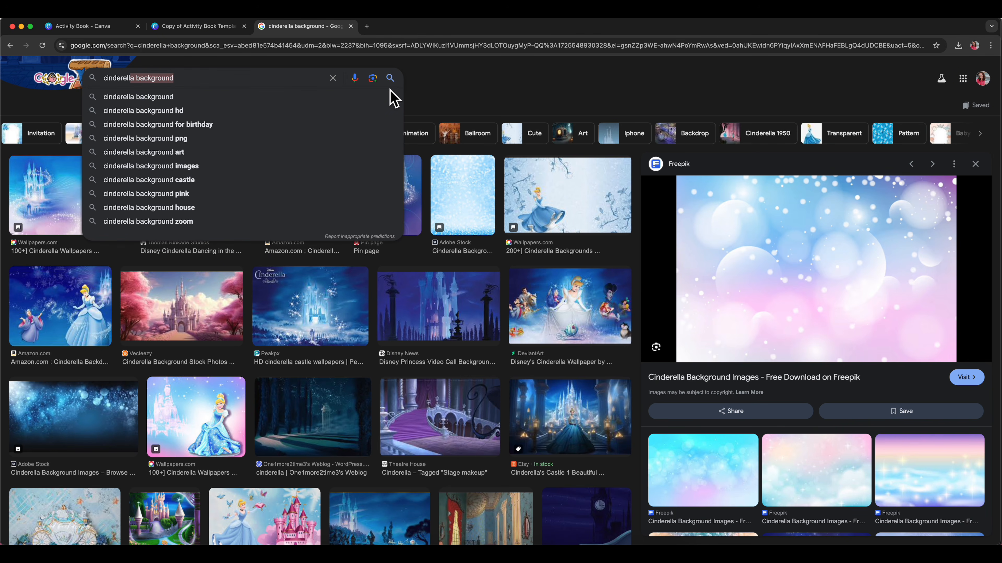
pyautogui.moveTo(190, 85); pyautogui.dragTo(143, 85)
pyautogui.write('png')
pyautogui.press('Return')
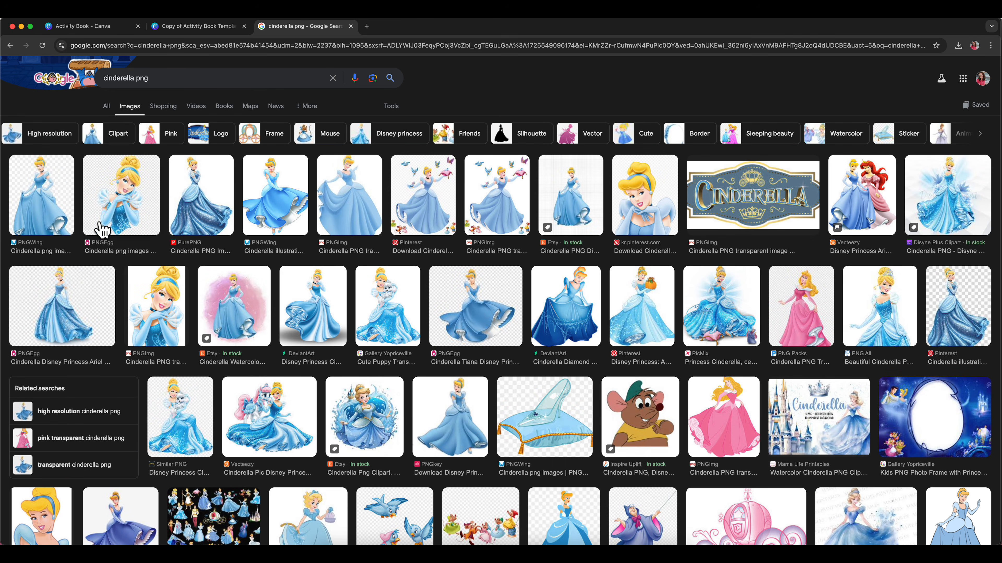
# Step: Copy the PNGEgg picture of Cinderella in the flowing blue gown and paste it into the Canva design
pyautogui.click(495, 319)
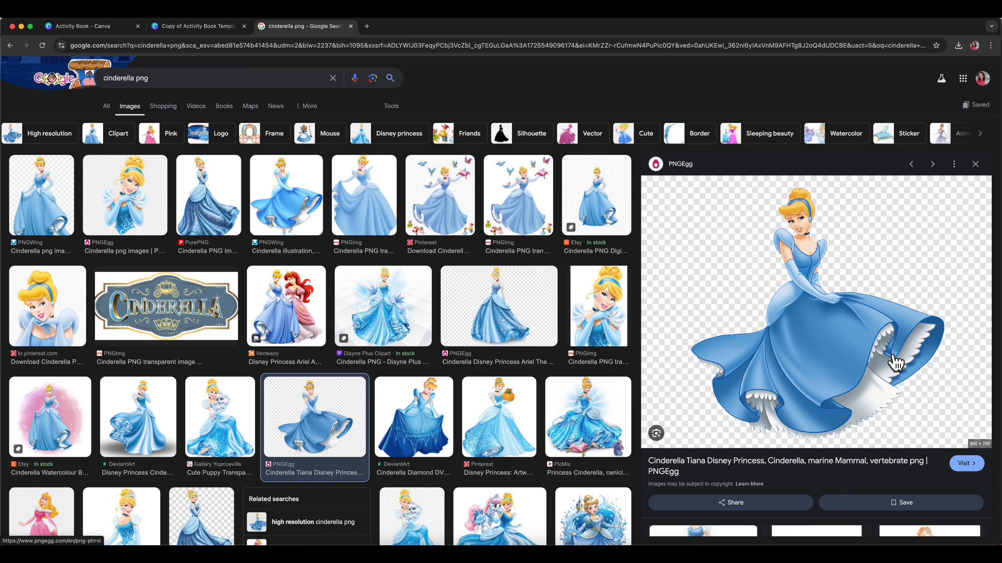
pyautogui.rightClick(850, 334)
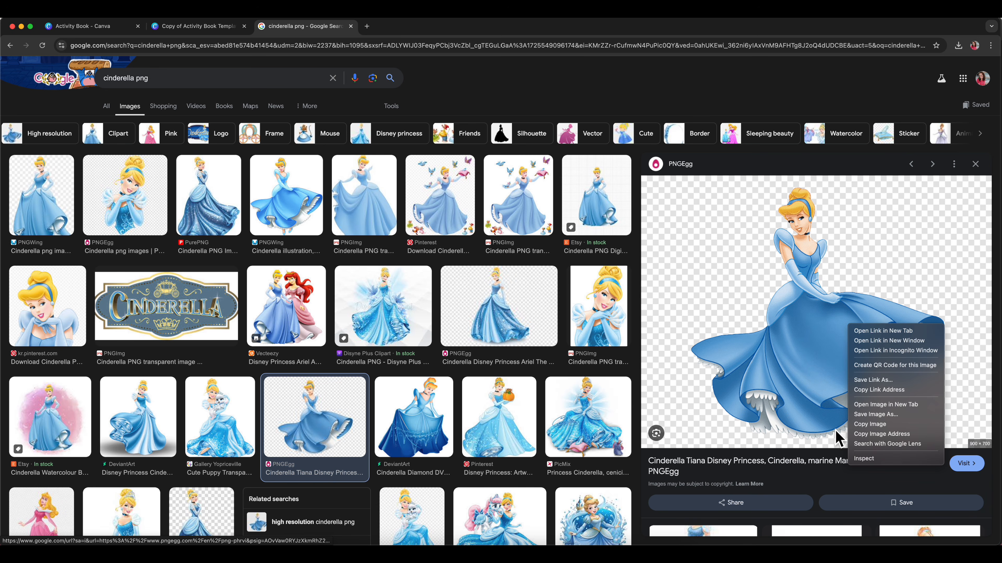
pyautogui.click(882, 425)
pyautogui.click(189, 26)
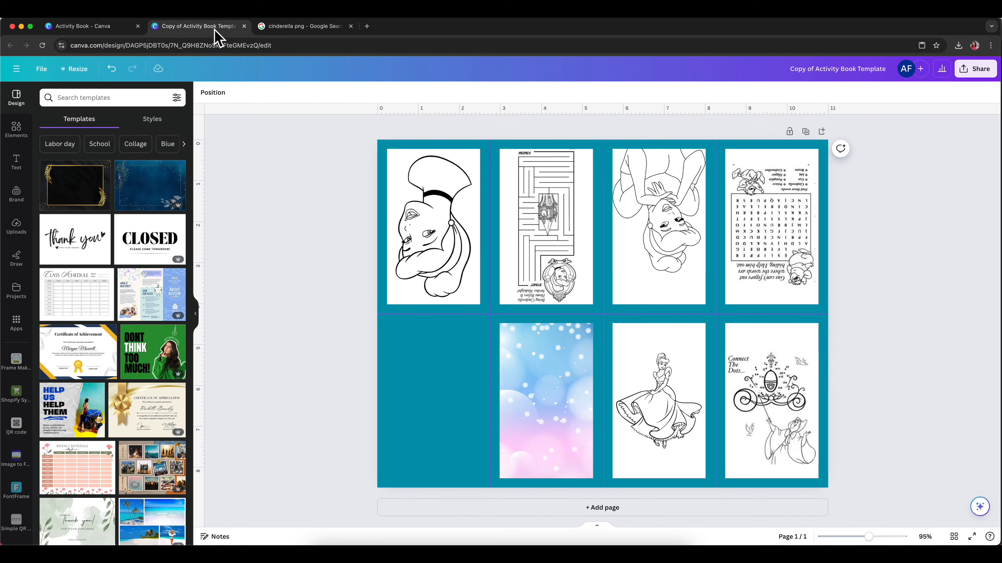
pyautogui.rightClick(529, 381)
pyautogui.click(560, 311)
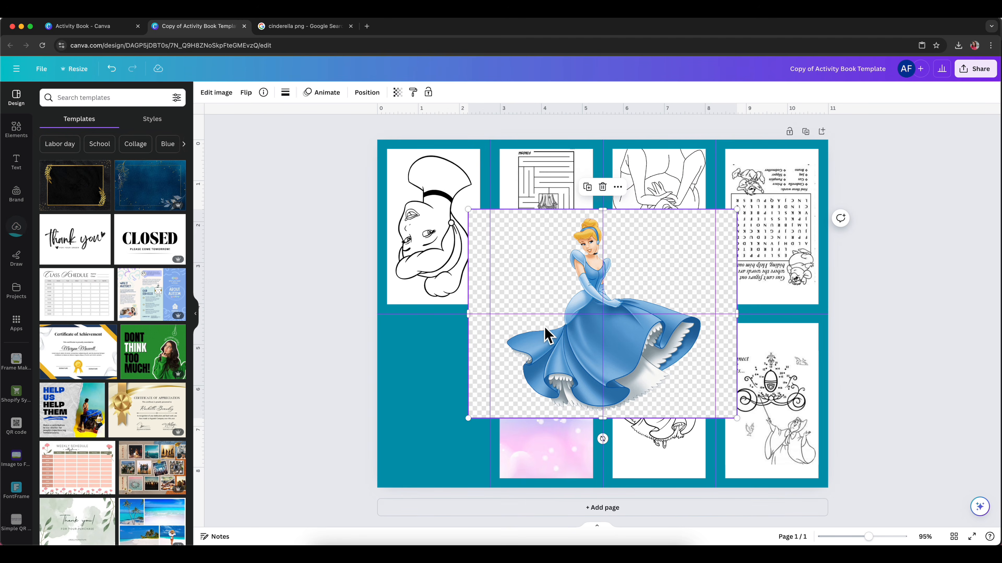
# Step: Move the Cinderella picture over the lower row's second panel and remove its checkered background with BG Remover
pyautogui.moveTo(546, 336); pyautogui.dragTo(544, 394)
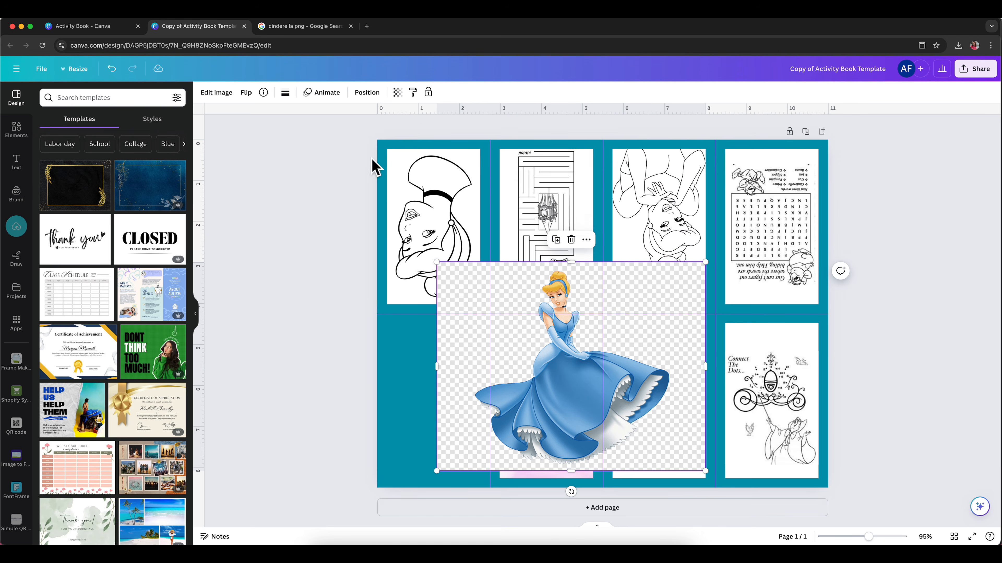
pyautogui.click(218, 95)
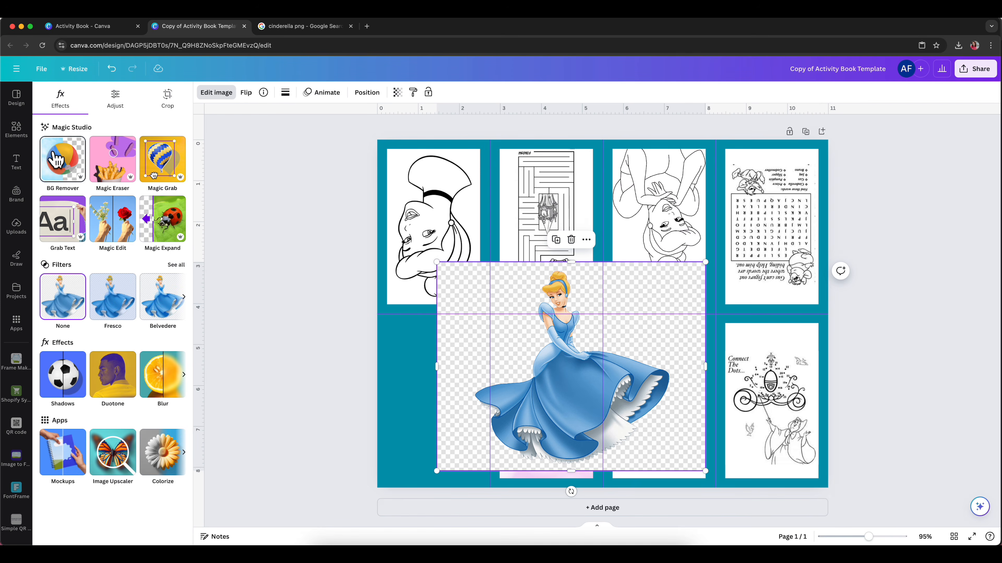
pyautogui.click(59, 162)
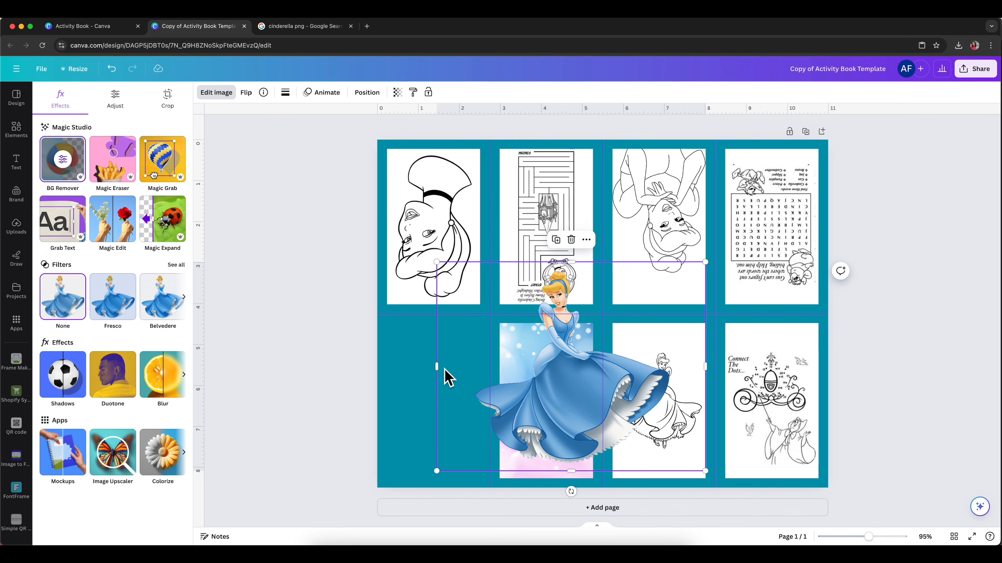
# Step: Crop the empty margins around Cinderella, scale her down and place her in the lower part of the bokeh panel
pyautogui.moveTo(445, 373); pyautogui.dragTo(482, 373)
pyautogui.moveTo(706, 373); pyautogui.dragTo(673, 376)
pyautogui.moveTo(583, 263); pyautogui.dragTo(584, 277)
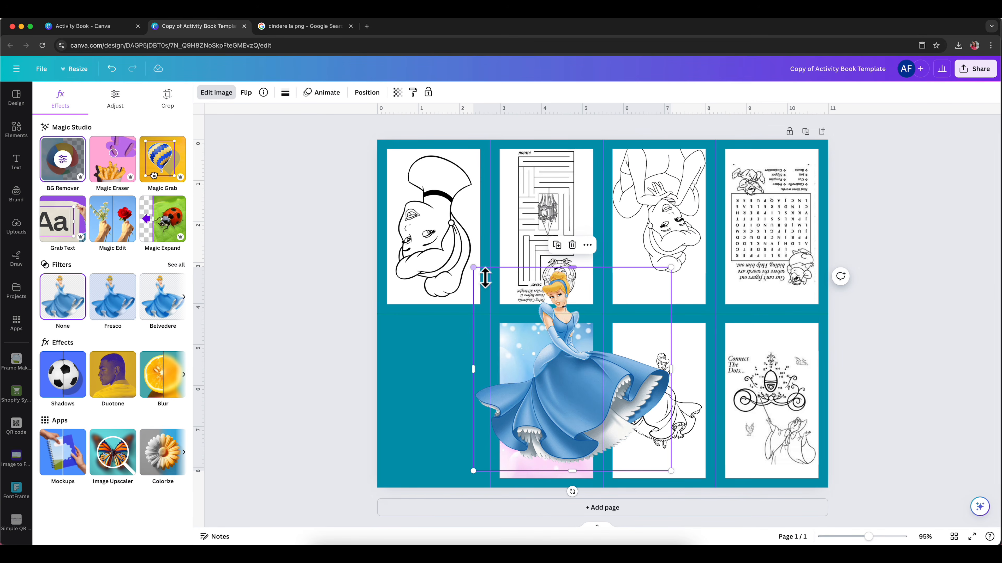
pyautogui.moveTo(474, 269); pyautogui.dragTo(582, 340)
pyautogui.moveTo(639, 435); pyautogui.dragTo(588, 449)
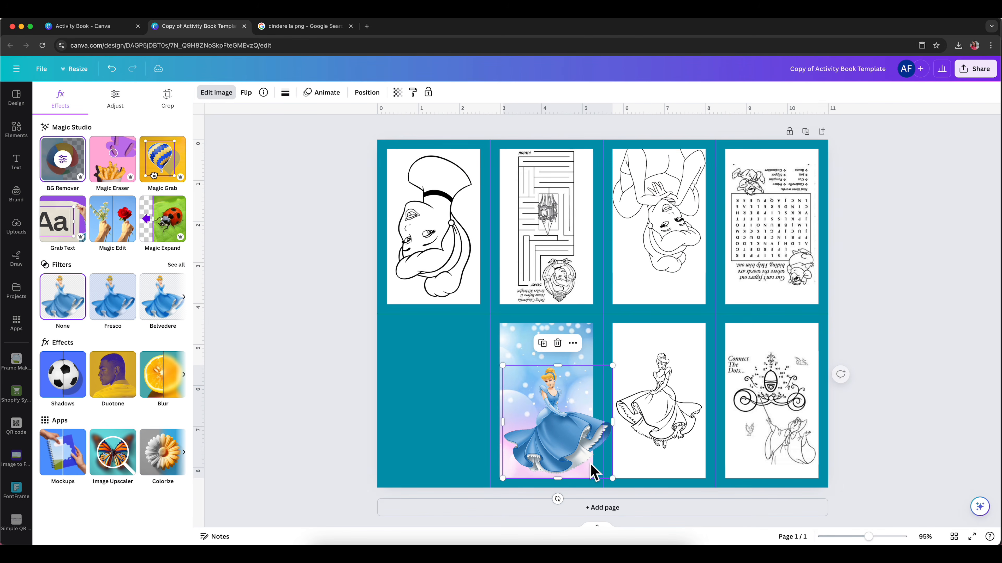
# Step: Scale the Cinderella picture down to fit the bokeh panel's width, align it to the panel's lower edge and add a Drop shadow
pyautogui.moveTo(613, 480); pyautogui.dragTo(591, 457)
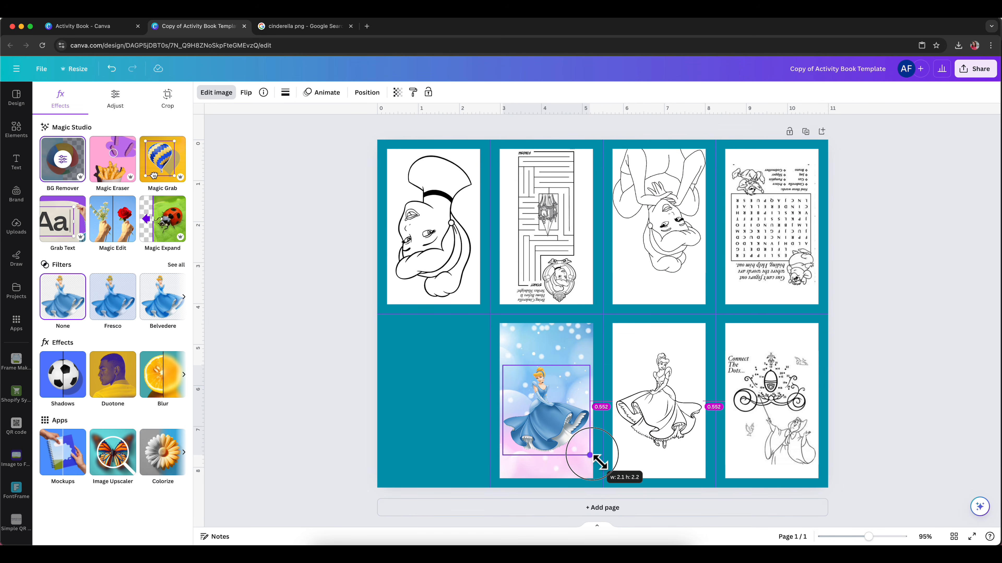
pyautogui.moveTo(560, 398); pyautogui.dragTo(560, 420)
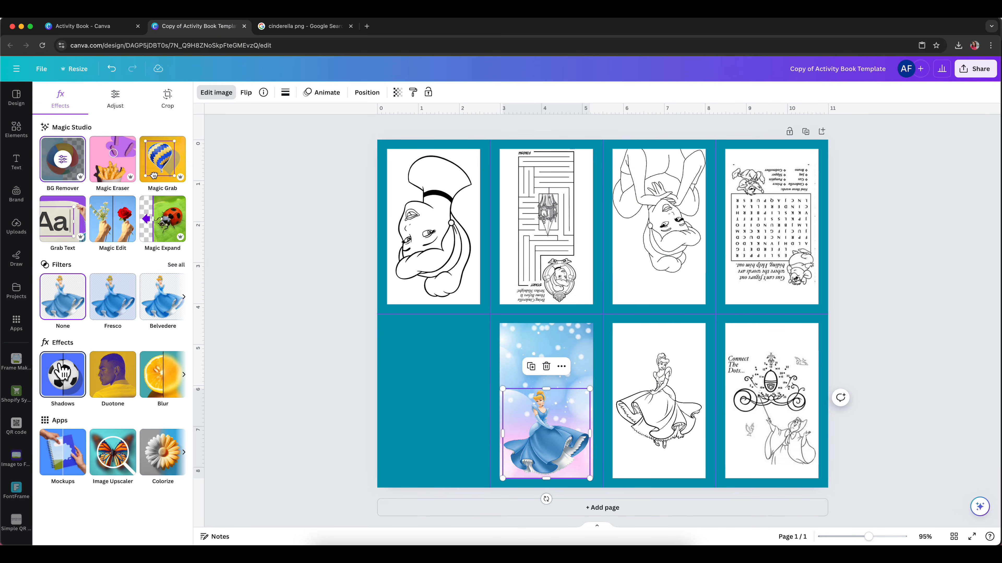
pyautogui.click(63, 372)
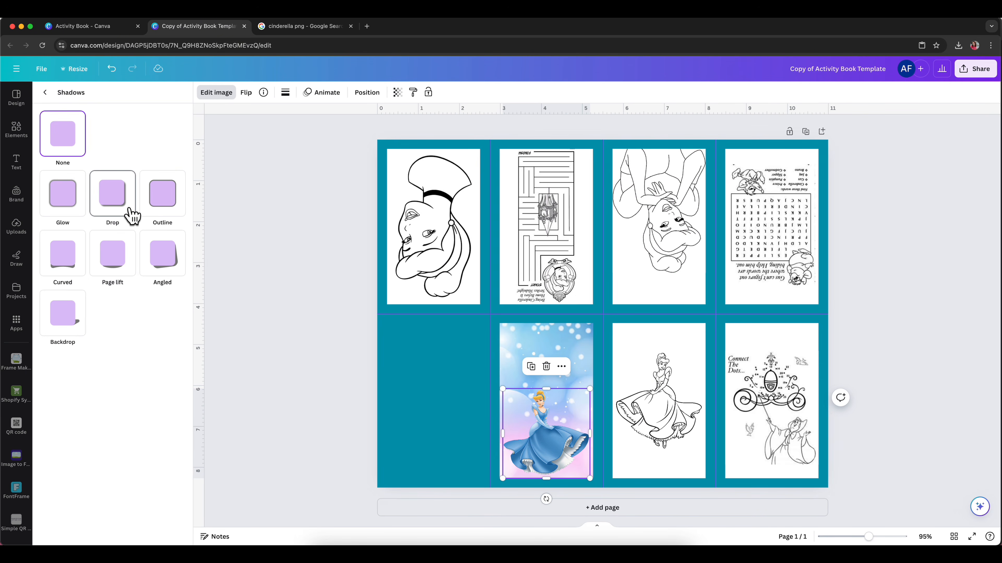
pyautogui.click(132, 216)
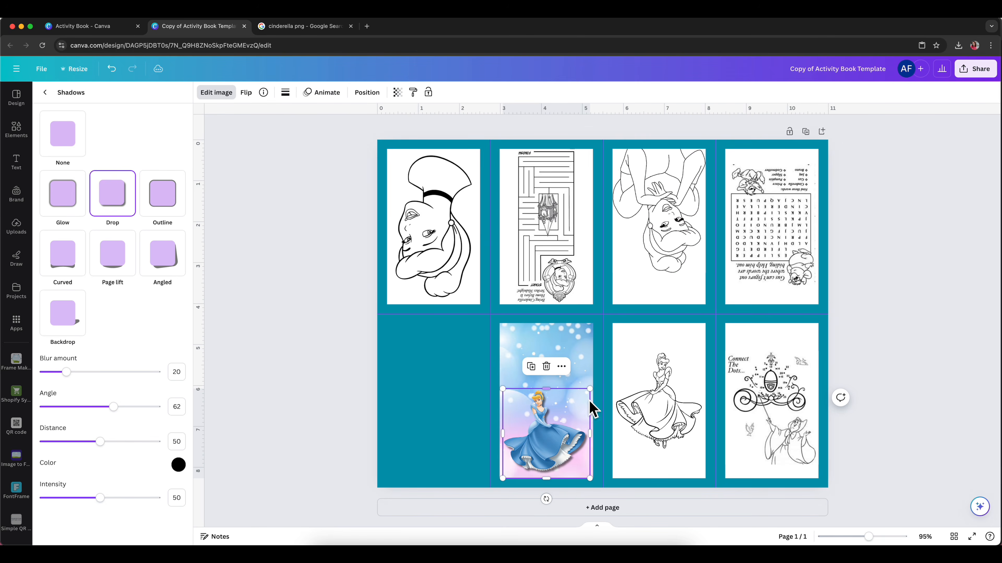
pyautogui.click(513, 348)
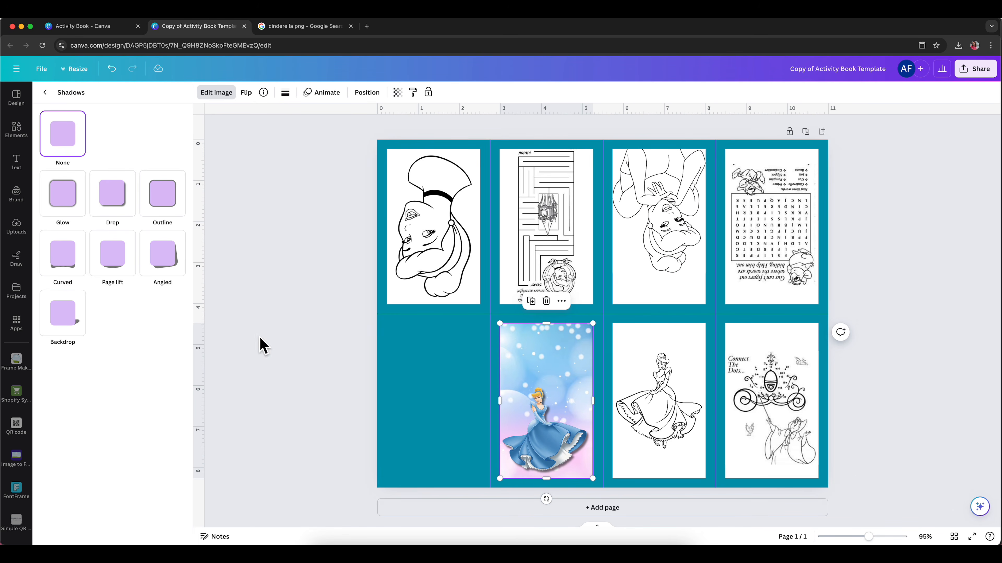
# Step: Add a text box at the top of the bokeh cover panel reading "Welcome to" and, on a second line, the child's first name with "Birthday!"
pyautogui.press('t')
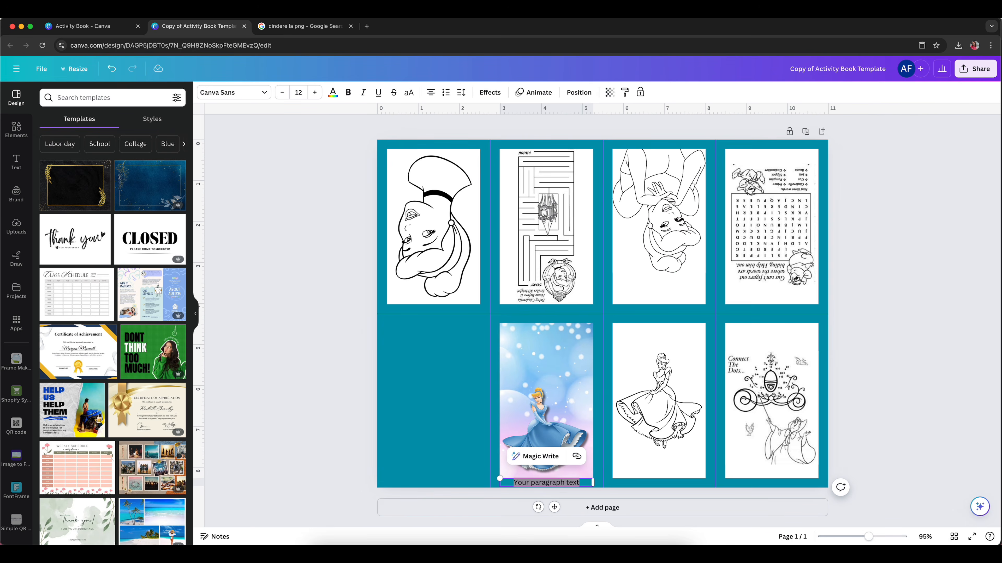
pyautogui.click(15, 163)
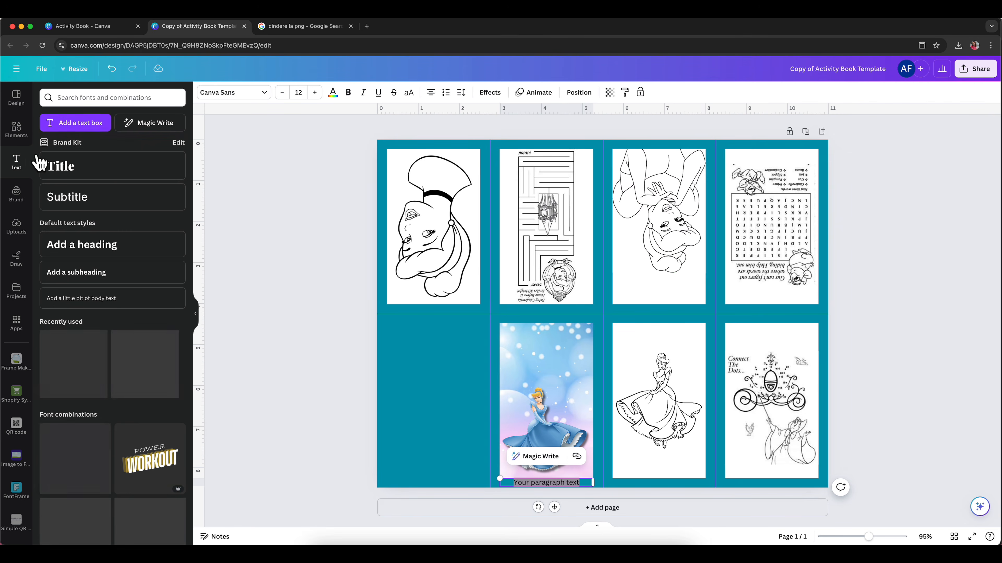
pyautogui.click(396, 466)
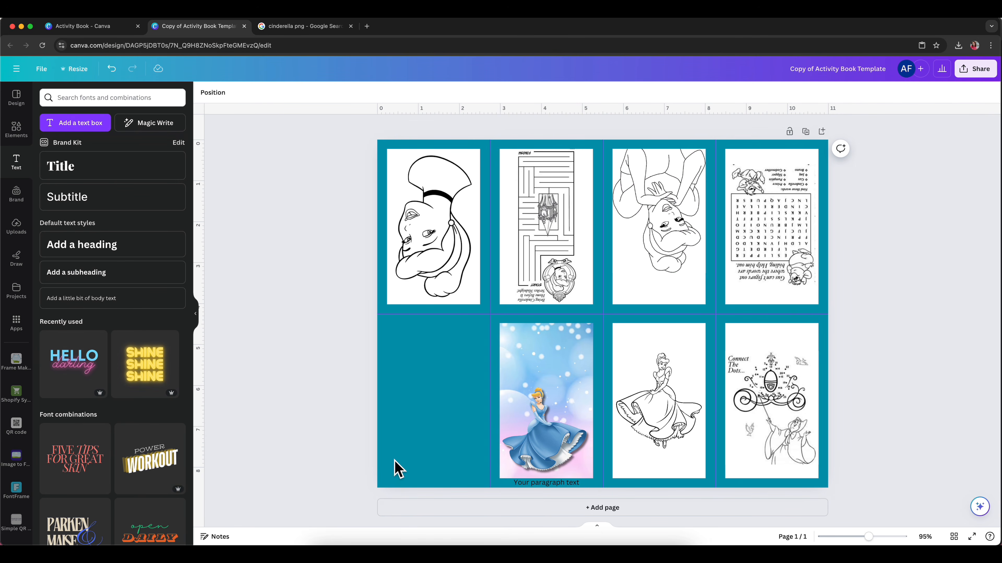
pyautogui.moveTo(538, 485); pyautogui.dragTo(529, 357)
pyautogui.doubleClick(528, 351)
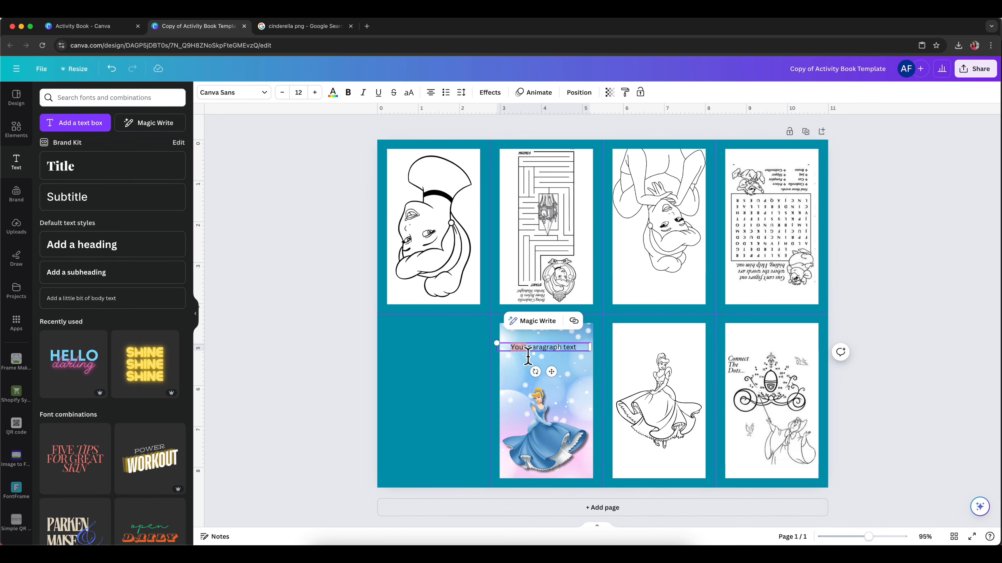
pyautogui.hotkey('ctrl', 'a')
pyautogui.write('A')
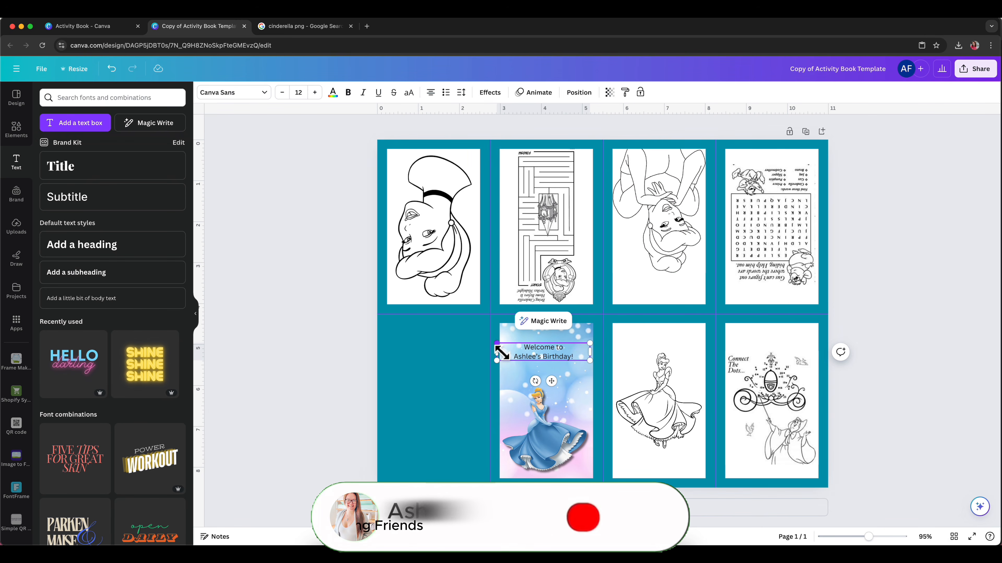
# Step: Enlarge the welcome text to size 16.8 and center it across the upper part of the cover panel
pyautogui.moveTo(498, 343); pyautogui.dragTo(460, 338)
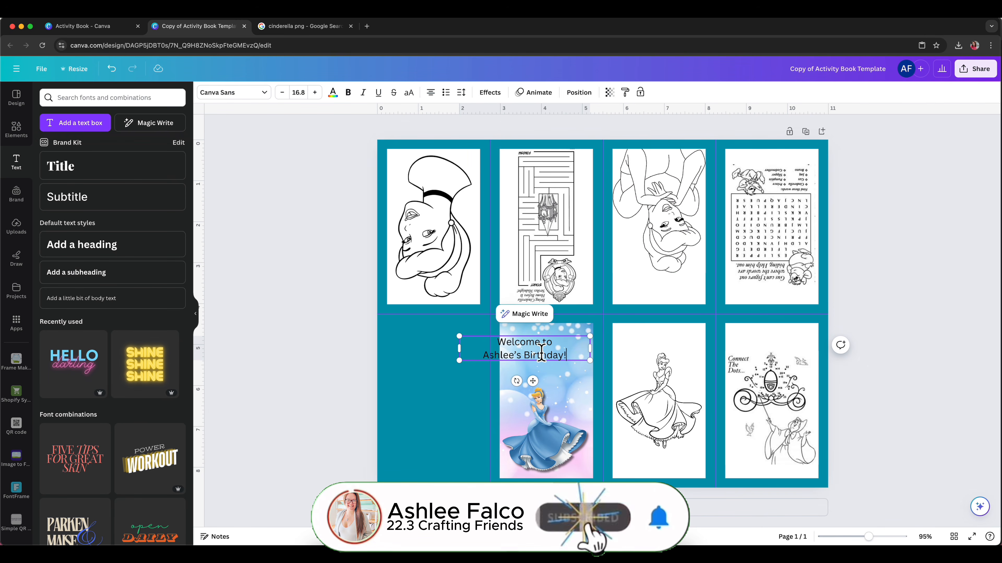
pyautogui.click(895, 407)
pyautogui.click(514, 353)
pyautogui.moveTo(514, 354); pyautogui.dragTo(528, 357)
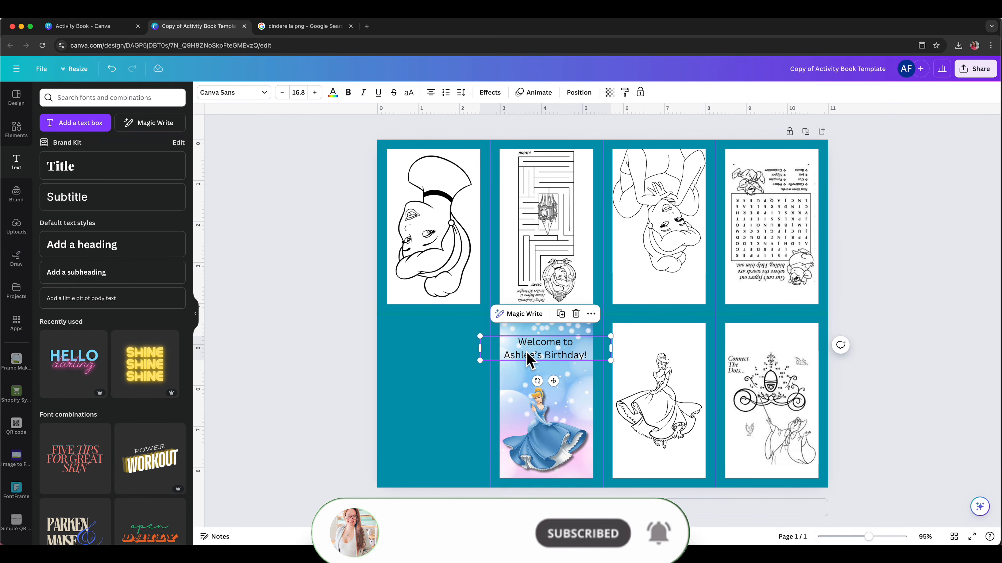
# Step: Try Buffalo and Futura on the welcome text and settle on the Angelina script font
pyautogui.click(235, 94)
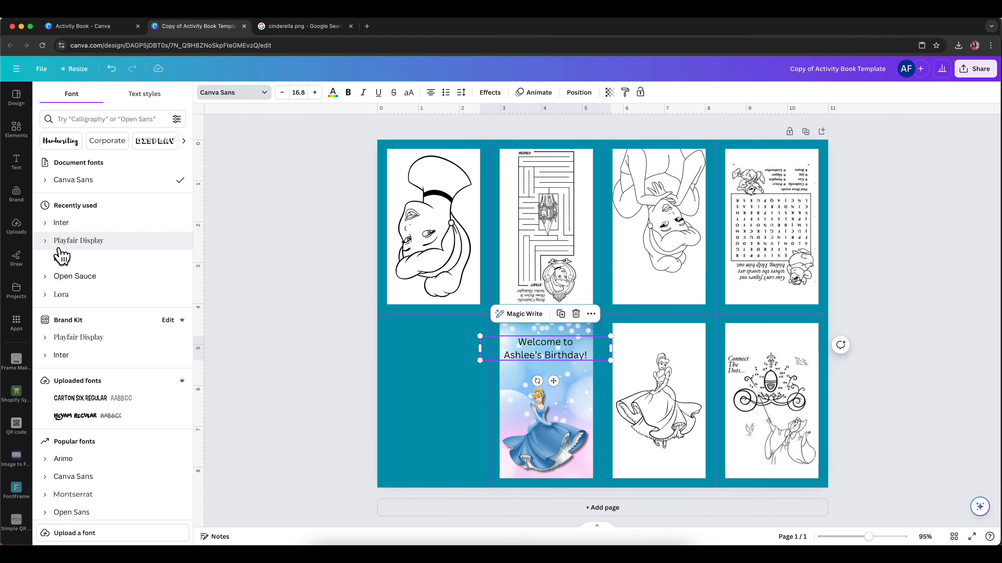
pyautogui.scroll(-5, 61, 257)
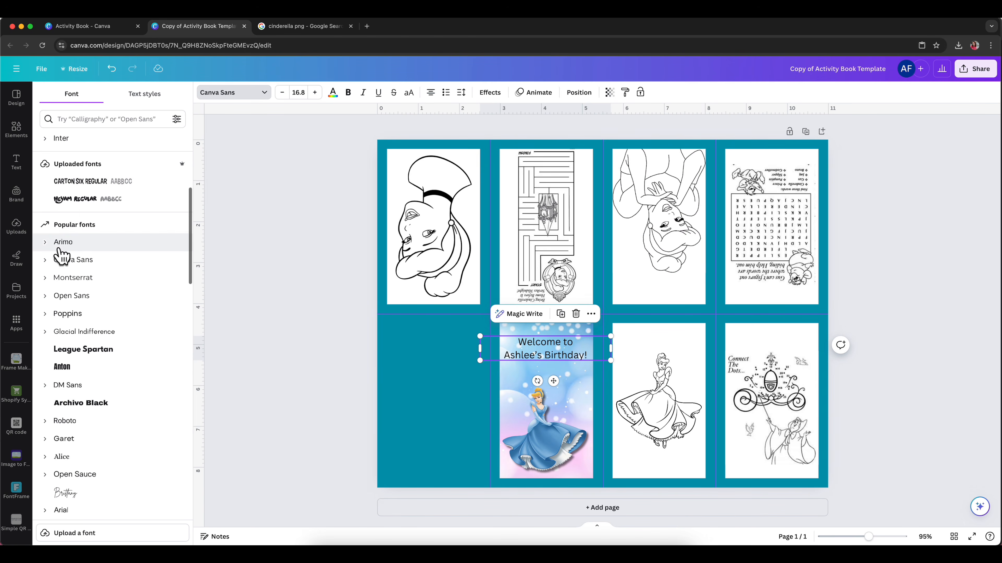
pyautogui.scroll(-2, 58, 249)
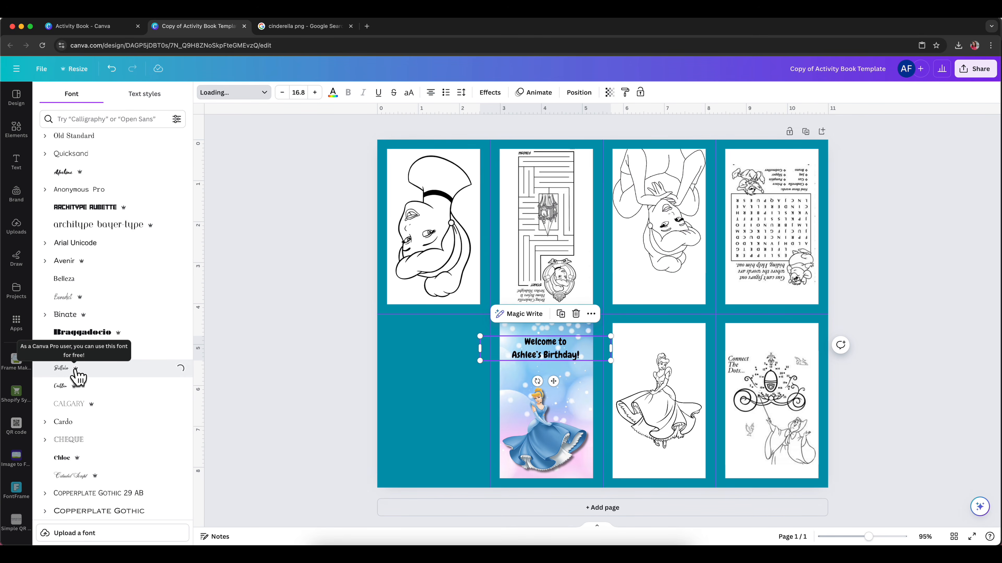
pyautogui.scroll(-4, 101, 398)
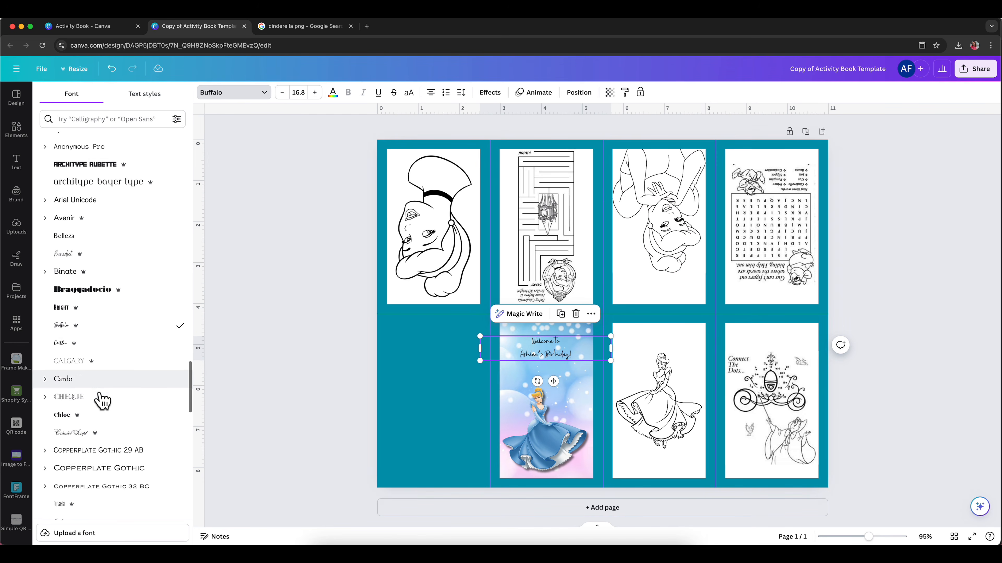
pyautogui.scroll(-4, 100, 399)
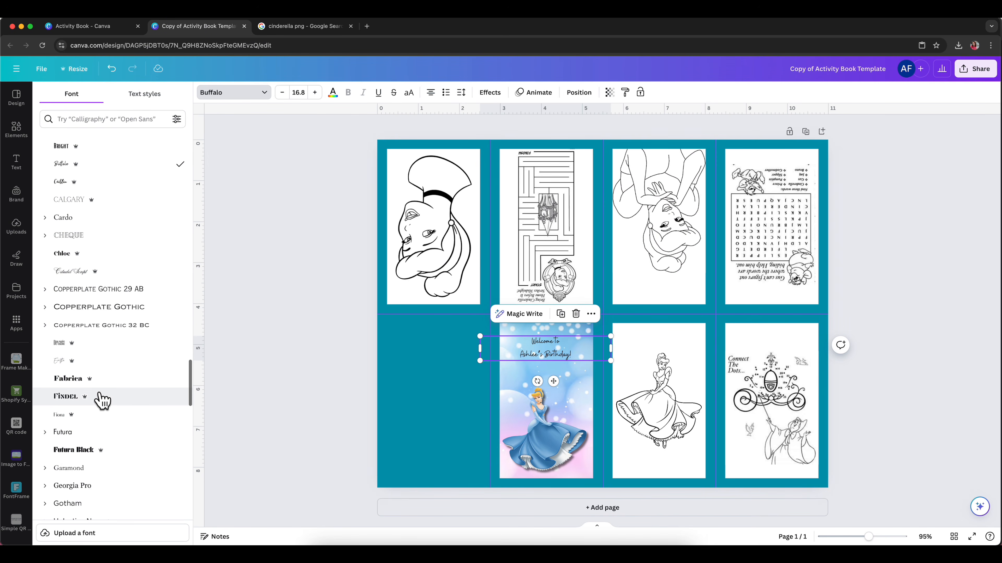
pyautogui.click(65, 391)
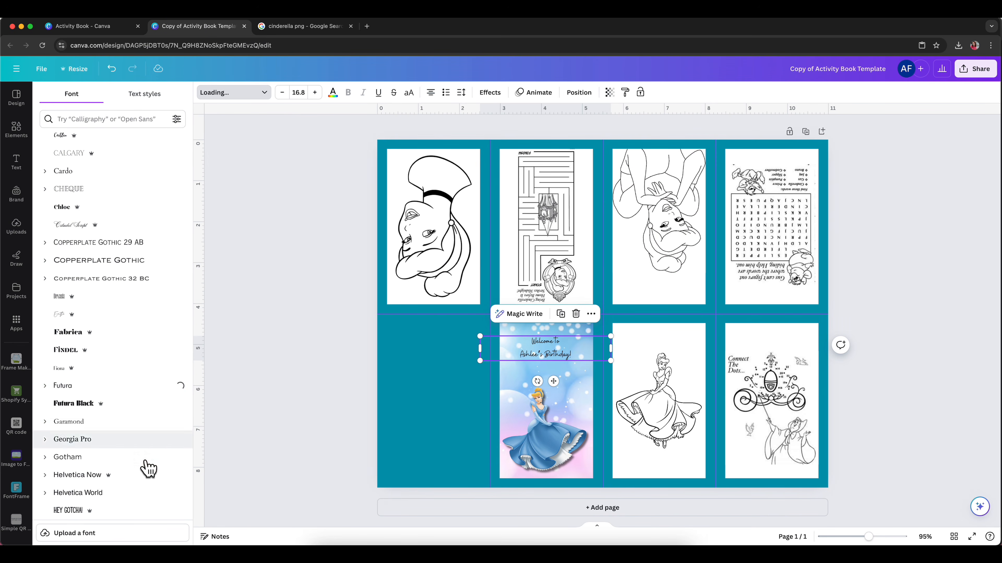
pyautogui.scroll(-7, 150, 468)
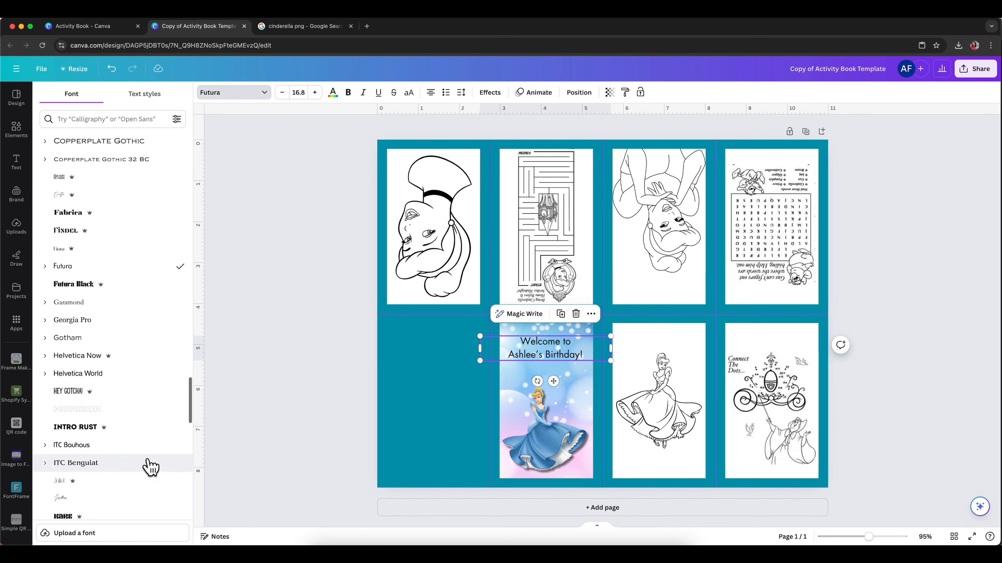
pyautogui.scroll(-4, 150, 467)
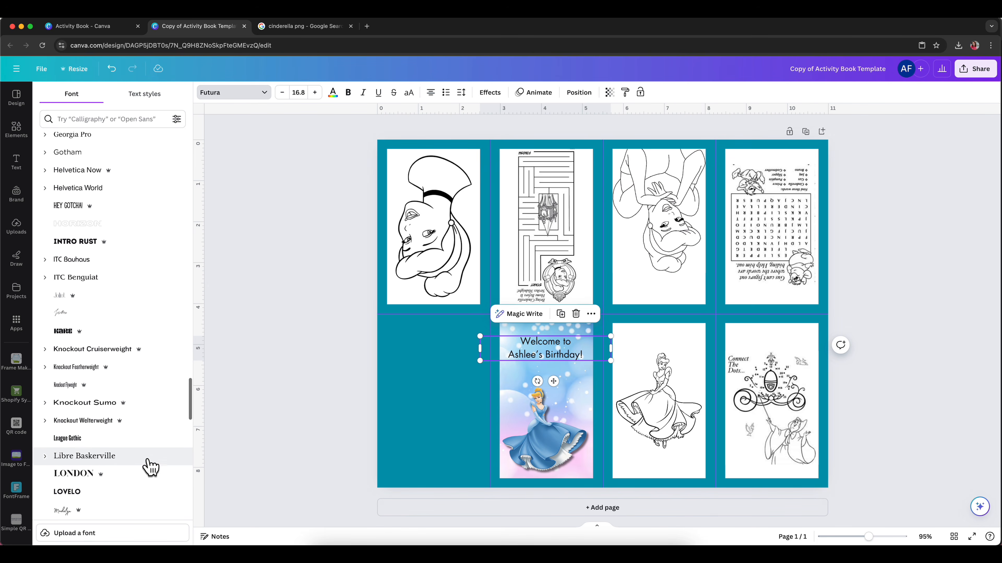
pyautogui.scroll(-2, 148, 466)
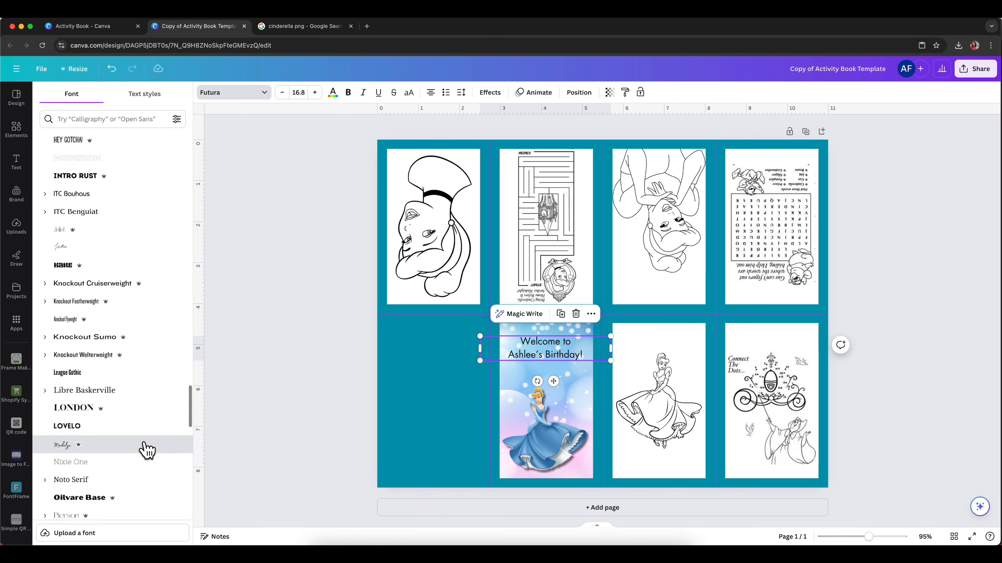
pyautogui.click(144, 447)
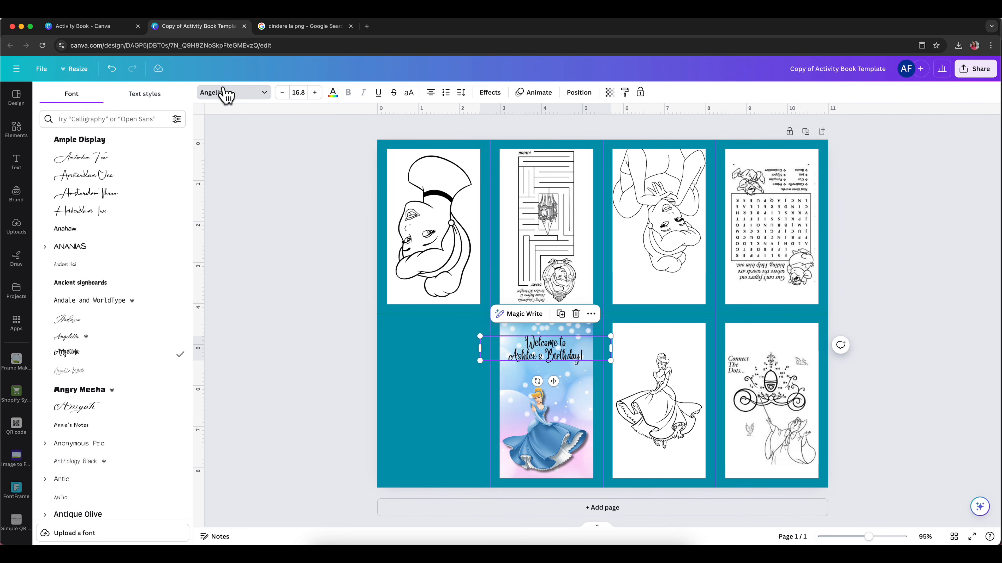
# Step: Enlarge the welcome text to size 26.1, break it into three lines and center it above Cinderella
pyautogui.moveTo(485, 369); pyautogui.dragTo(456, 374)
pyautogui.moveTo(565, 361); pyautogui.dragTo(587, 355)
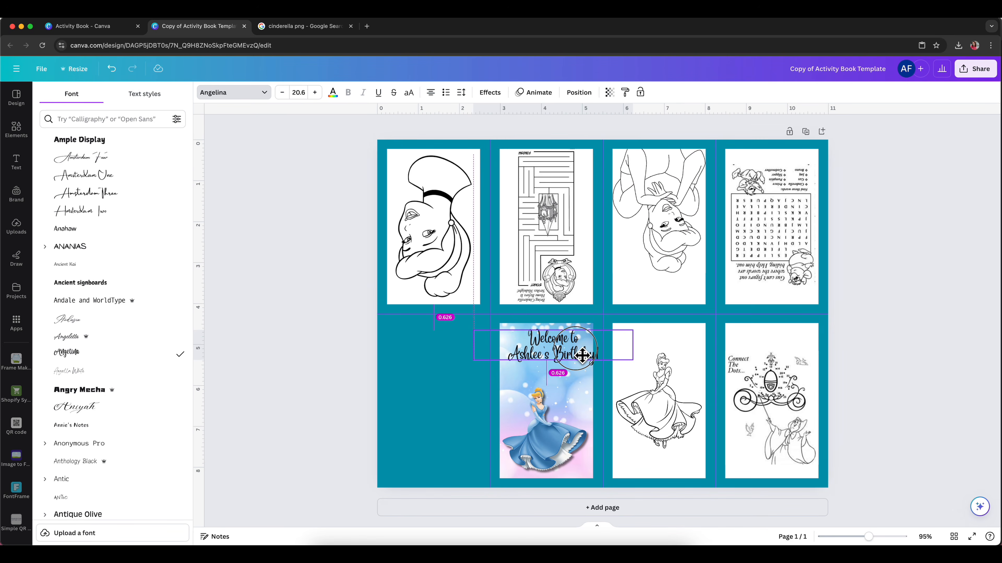
pyautogui.click(561, 363)
pyautogui.hotkey('ctrl', 'z')
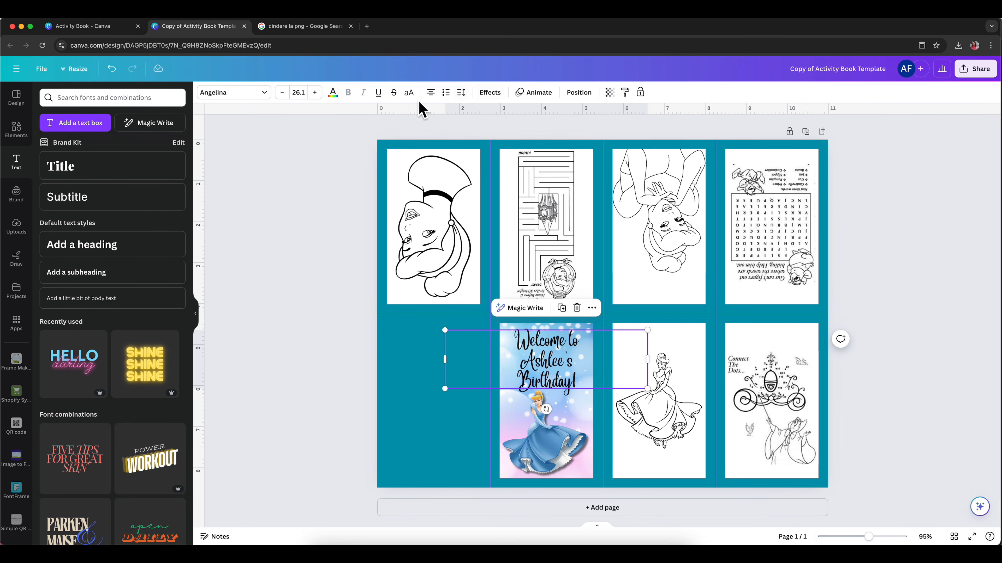
# Step: Recolor the cover's welcome text to the light blue default solid color
pyautogui.click(334, 94)
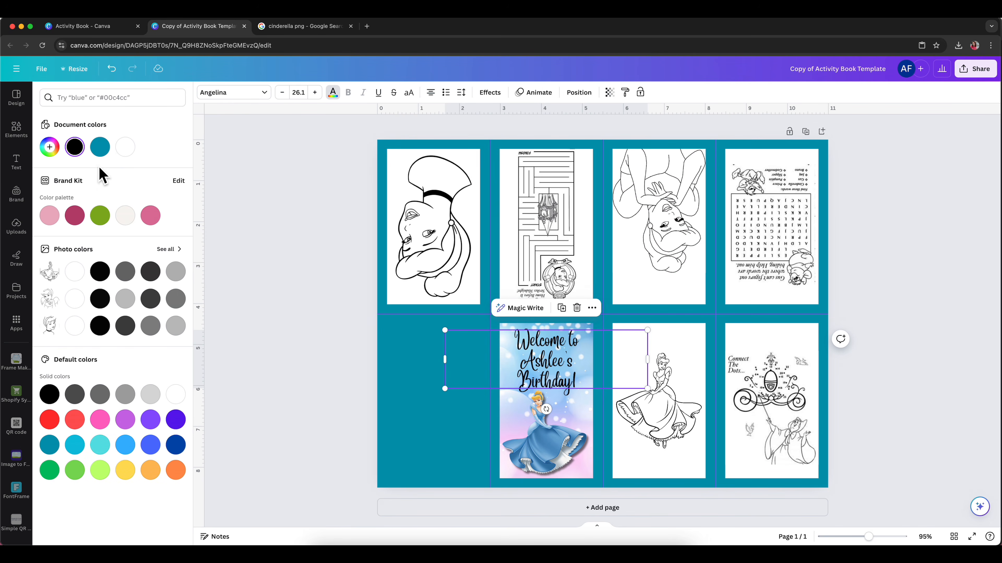
pyautogui.click(75, 445)
pyautogui.click(125, 445)
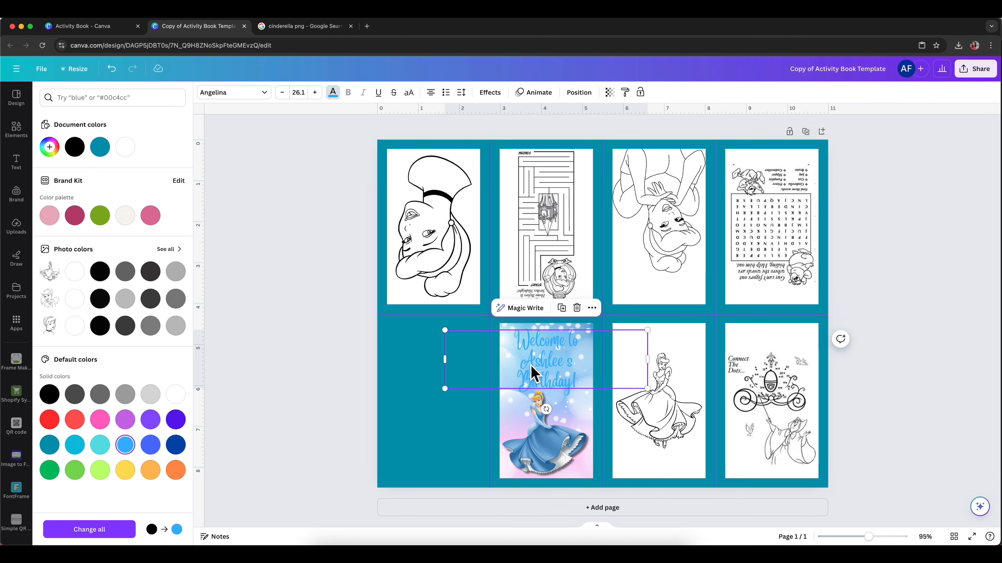
# Step: Try the Lift effect on the welcome text and apply the Shadow effect instead
pyautogui.click(490, 95)
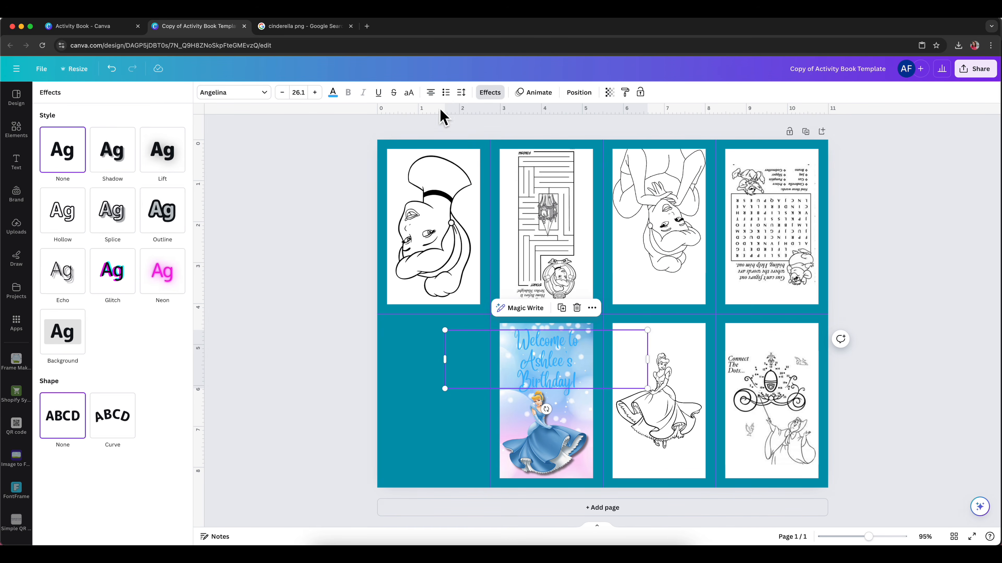
pyautogui.click(163, 158)
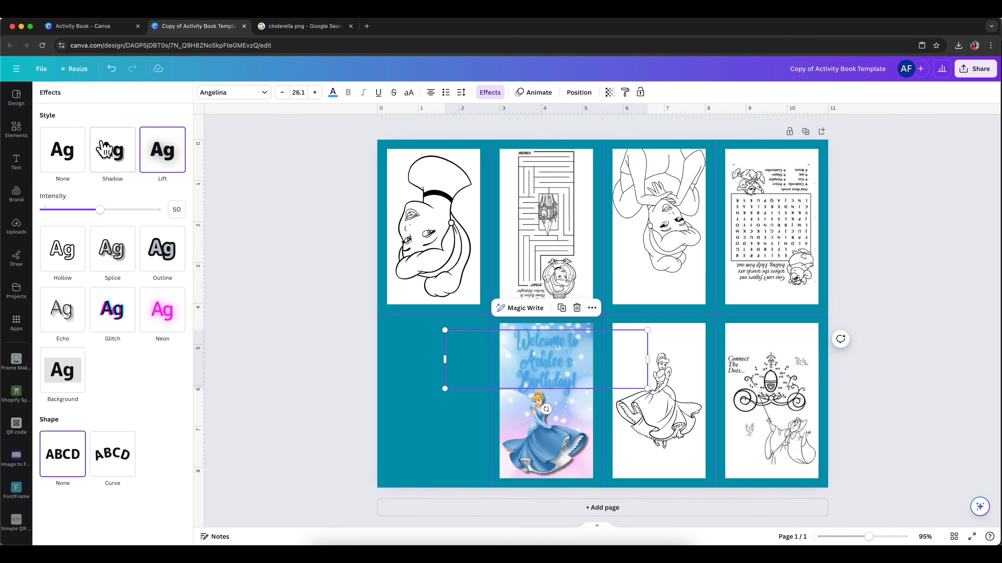
pyautogui.click(112, 151)
pyautogui.click(432, 386)
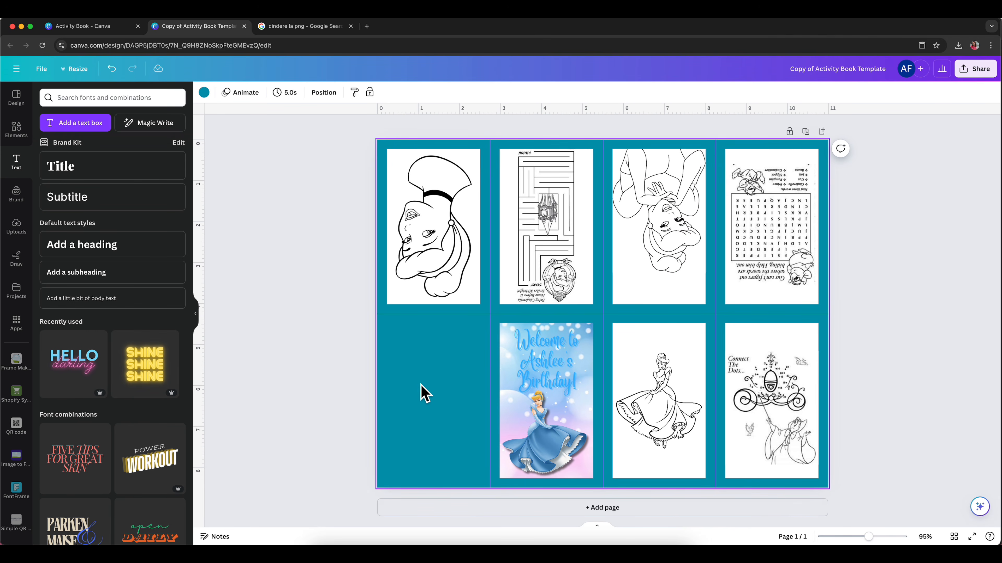
# Step: Change the page background to the medium blue photo color taken from the Cinderella gown picture
pyautogui.click(204, 93)
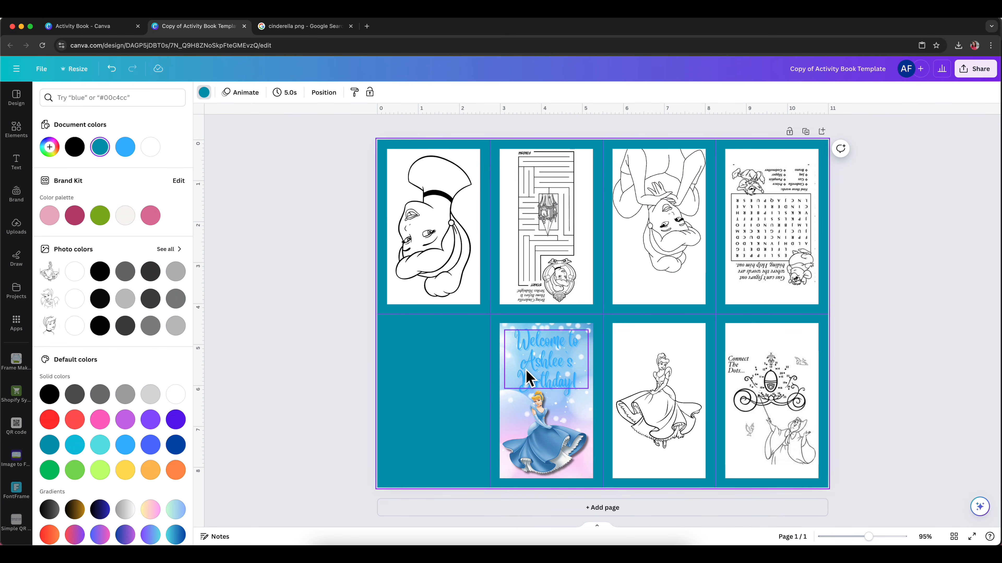
pyautogui.click(168, 251)
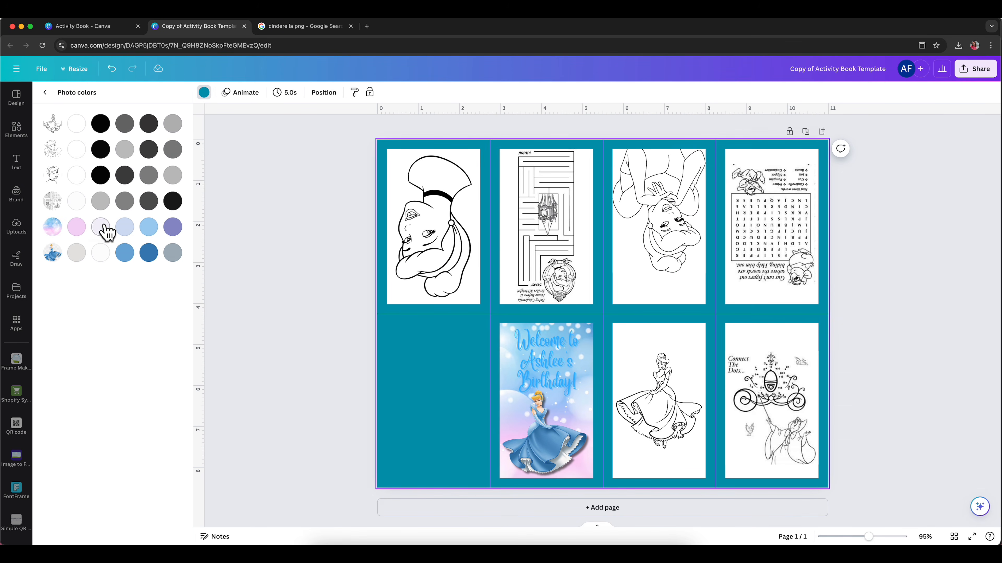
pyautogui.click(149, 227)
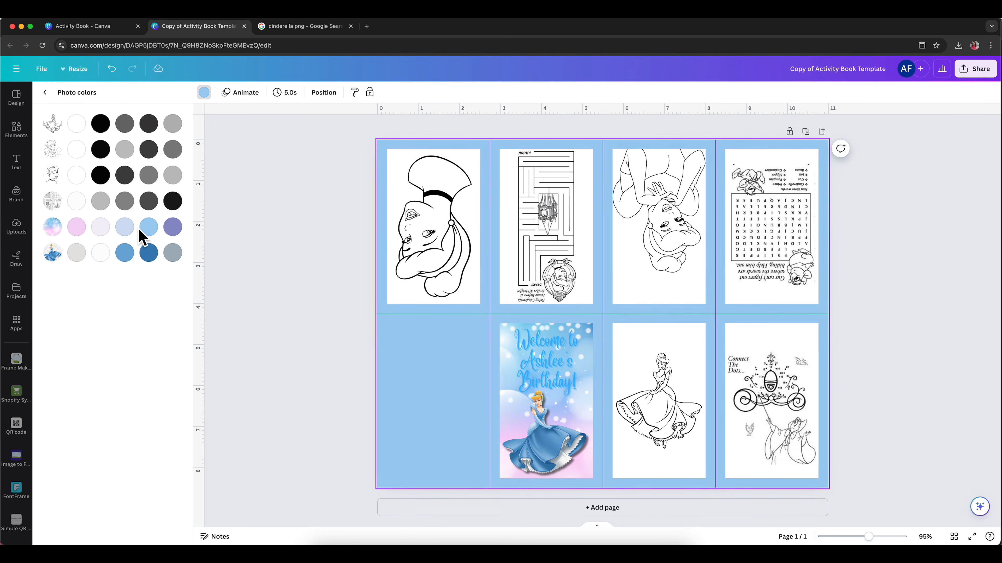
pyautogui.click(144, 254)
pyautogui.click(124, 253)
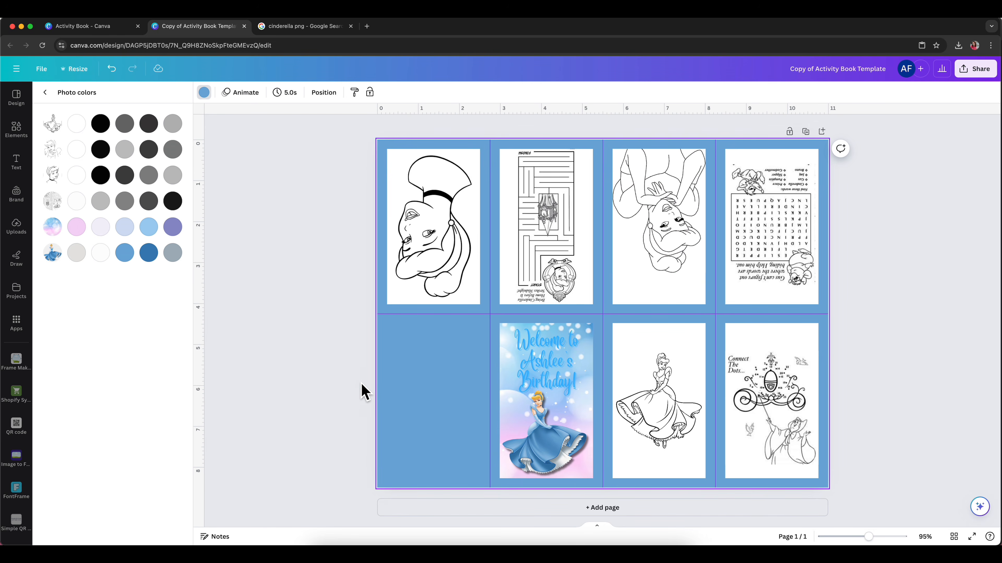
pyautogui.click(343, 372)
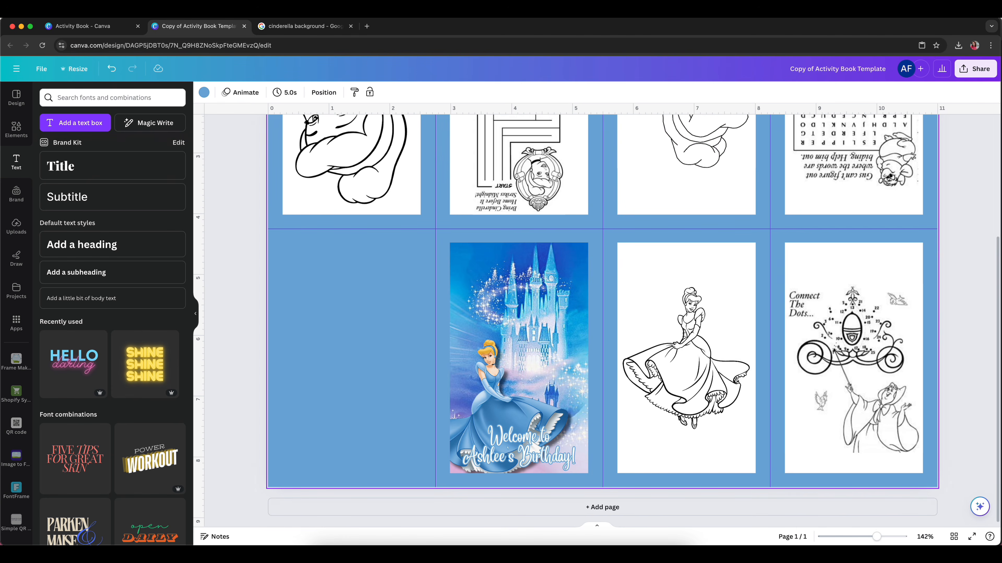
pyautogui.moveTo(876, 536); pyautogui.dragTo(869, 537)
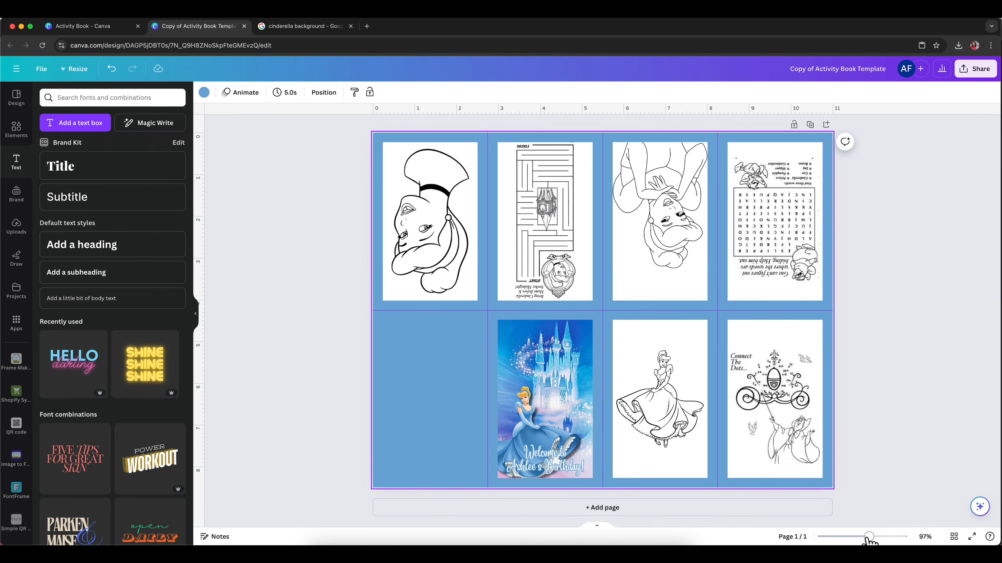
# Step: Deselect the page and rename the design as Cinderella Activity Book
pyautogui.click(914, 138)
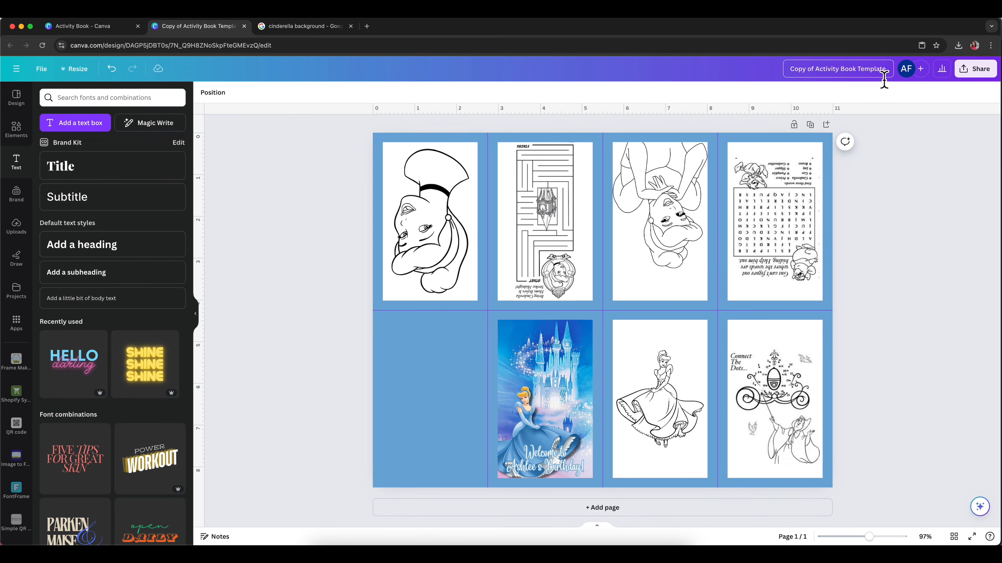
pyautogui.write('Cinderella Activity Book')
pyautogui.press('Return')
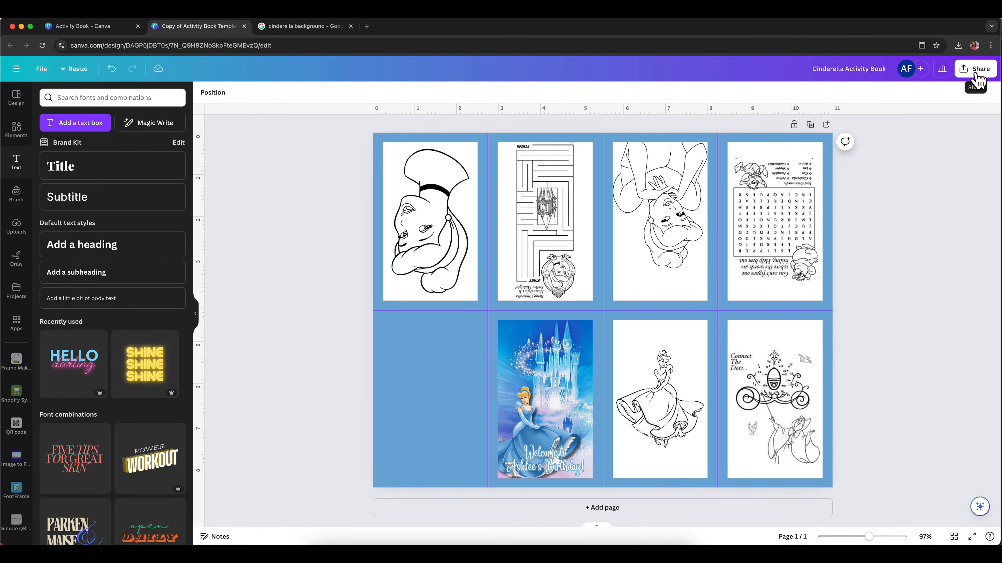
# Step: Download the design as a PNG at size 3.125, giving 6,250 × 4,830 px
pyautogui.click(979, 79)
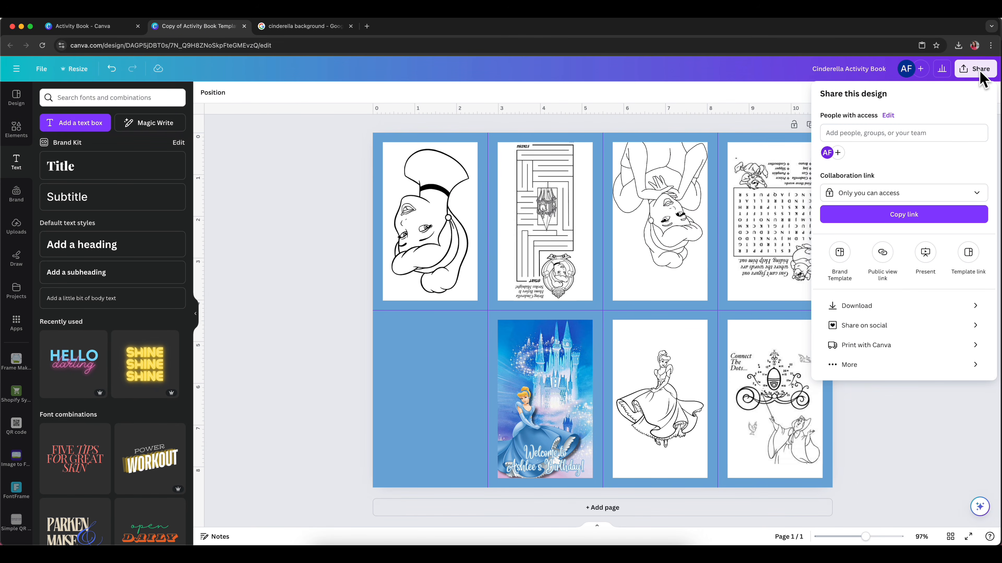
pyautogui.click(920, 306)
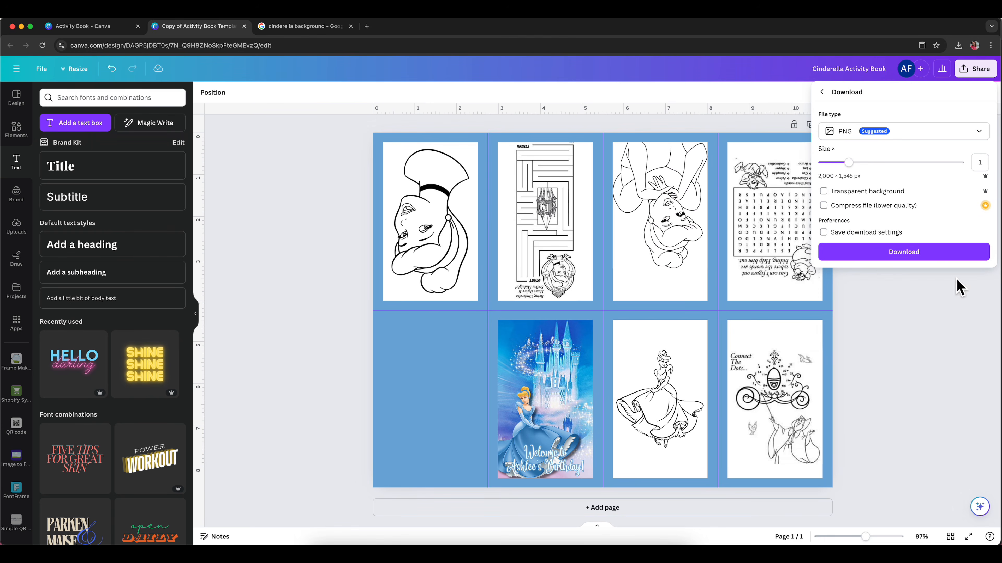
pyautogui.click(925, 131)
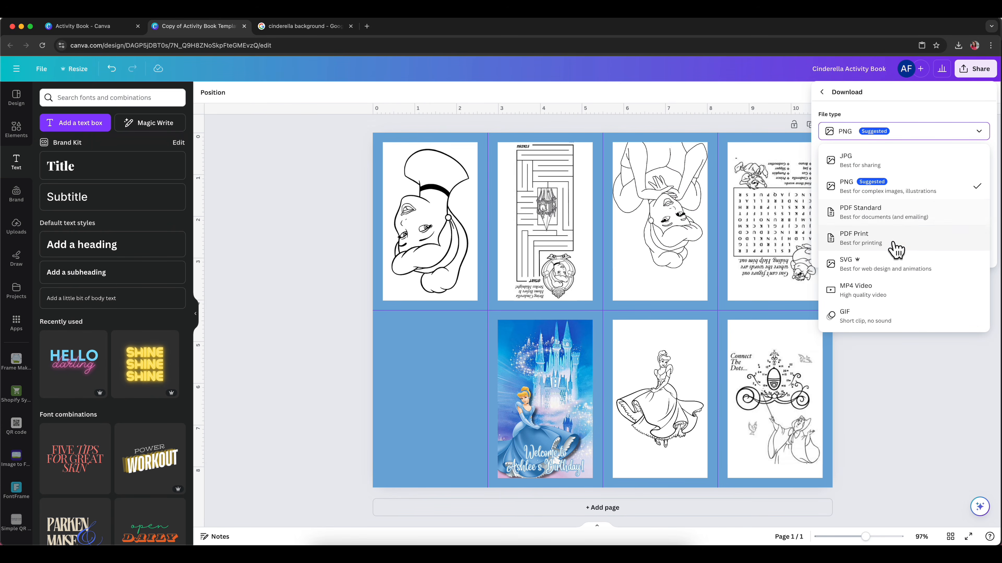
pyautogui.click(919, 183)
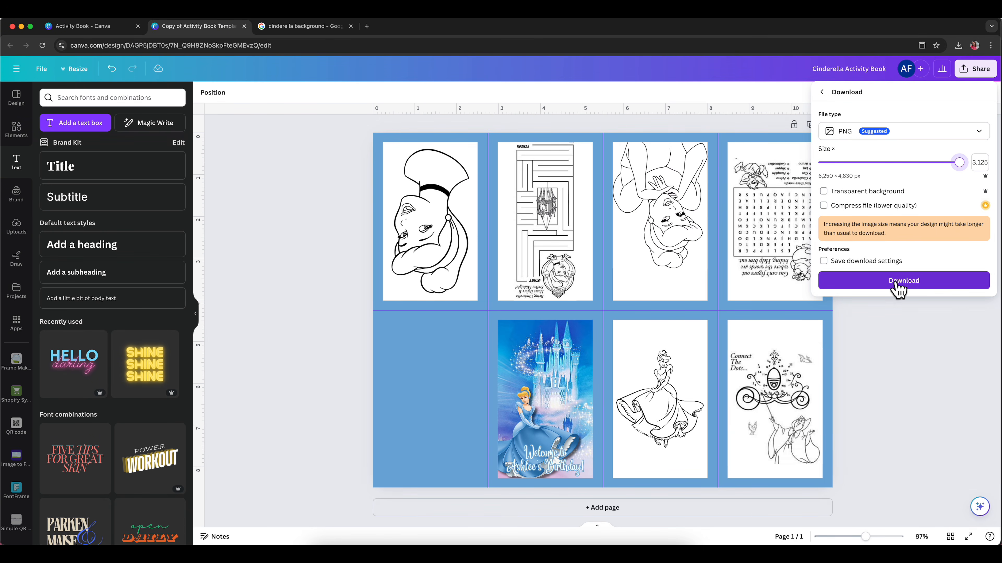
pyautogui.click(898, 289)
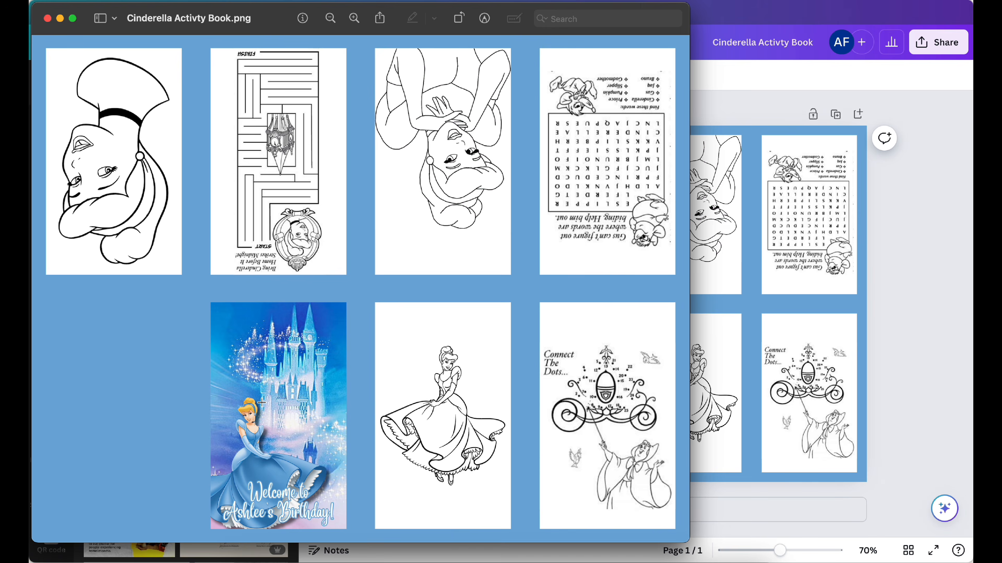
# Step: Start printing the downloaded activity book PNG from Preview and set the paper size to US Letter Borderless
pyautogui.press('super+p')
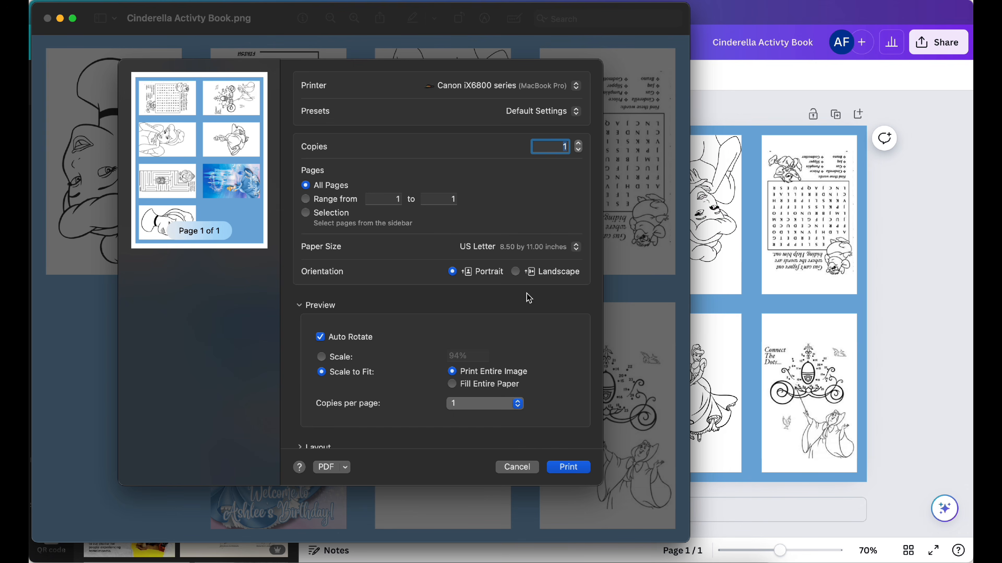
pyautogui.click(537, 251)
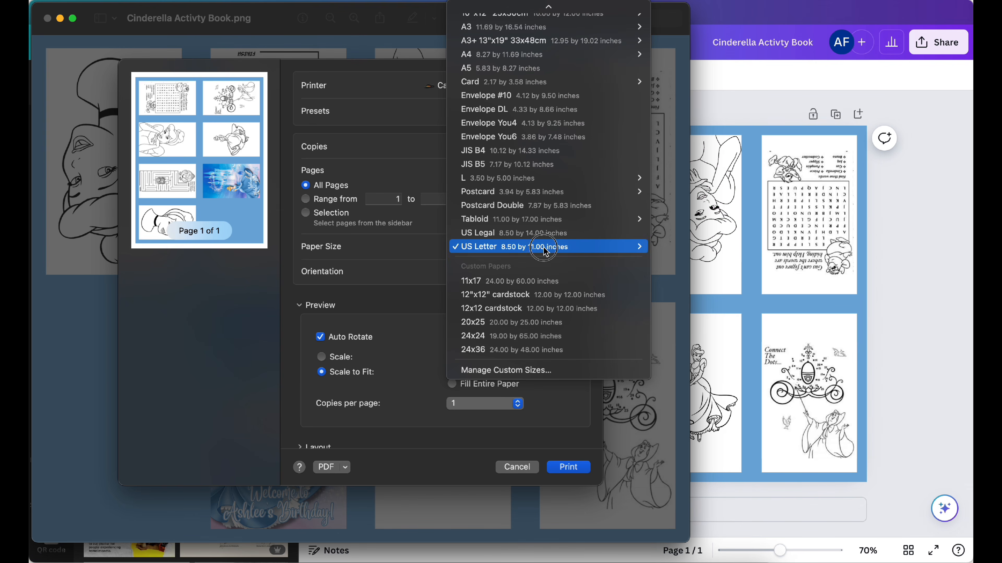
pyautogui.moveTo(548, 252)
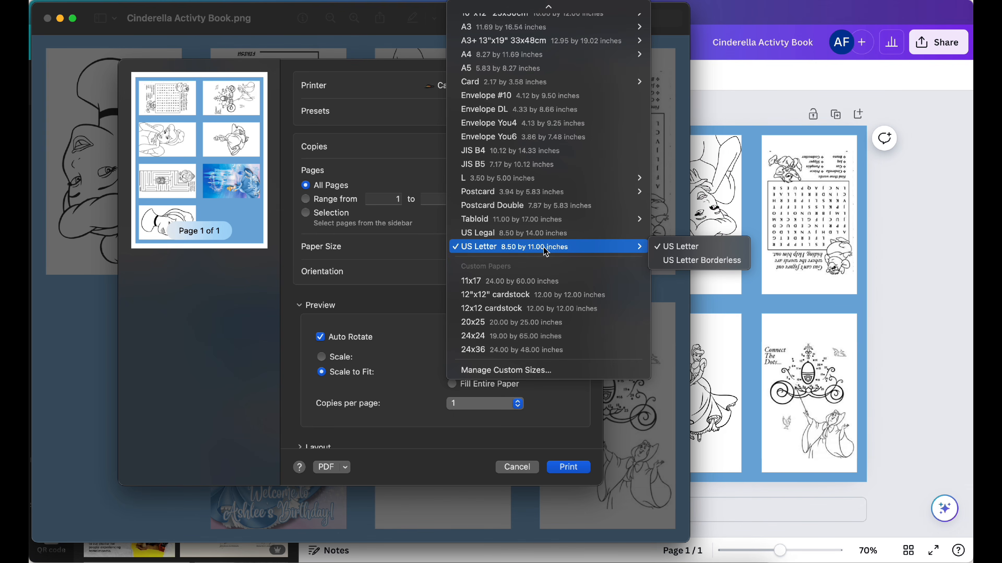
pyautogui.click(691, 261)
# Step: Accept Plain Paper, Rear Tray and Standard quality in the printer's Quality & Media options and print the borderless page
pyautogui.scroll(-3, 308, 422)
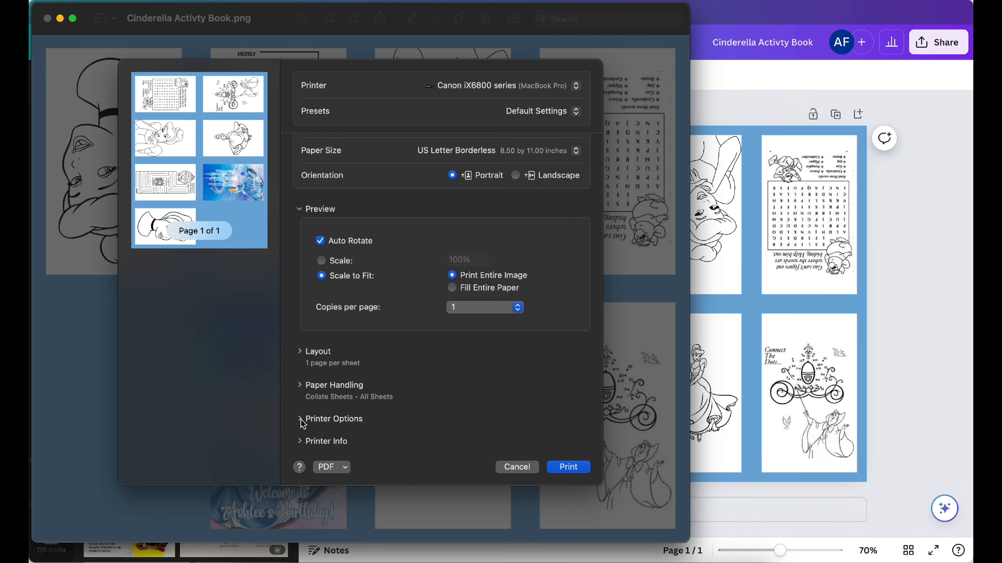
pyautogui.click(300, 419)
pyautogui.scroll(-3, 352, 394)
pyautogui.click(355, 389)
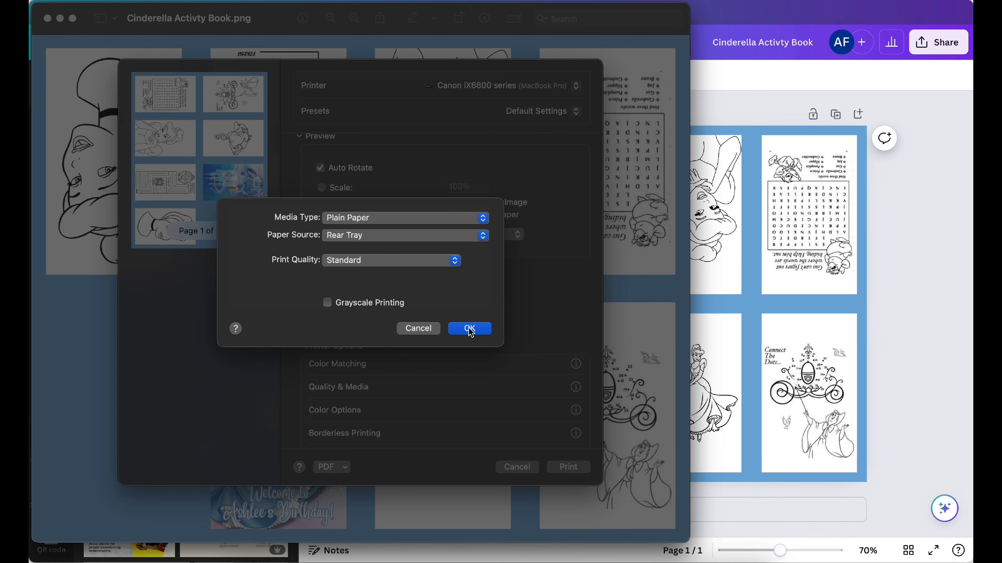
pyautogui.click(469, 328)
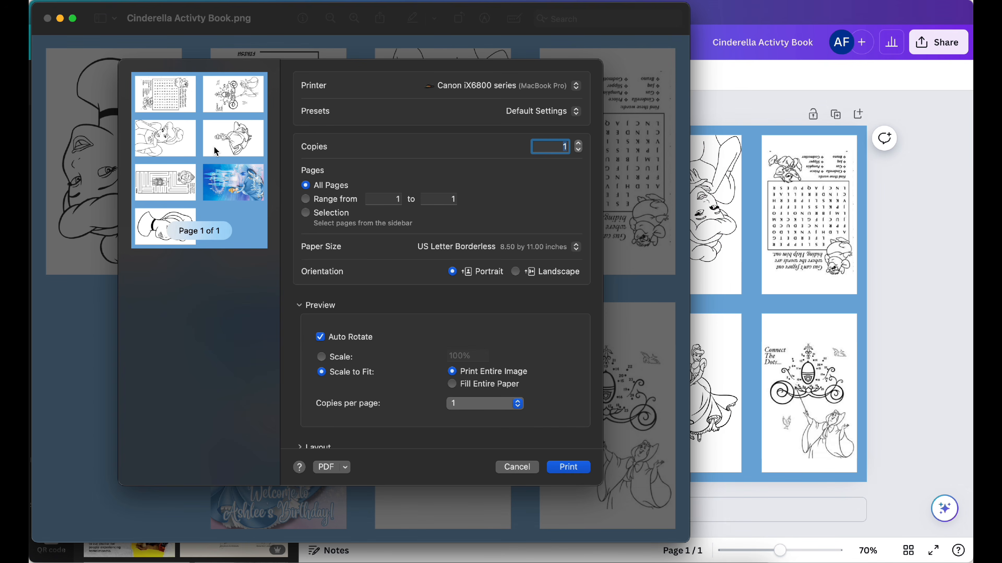
pyautogui.click(575, 467)
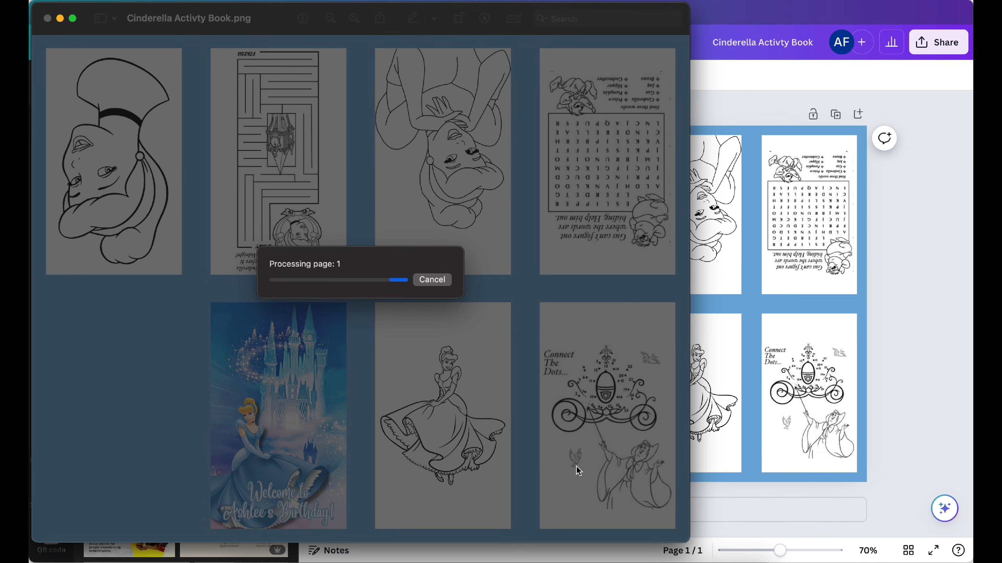
# Step: Print a second copy of the image on regular US Letter paper with a white margin, scaled to fit
pyautogui.press('super+p')
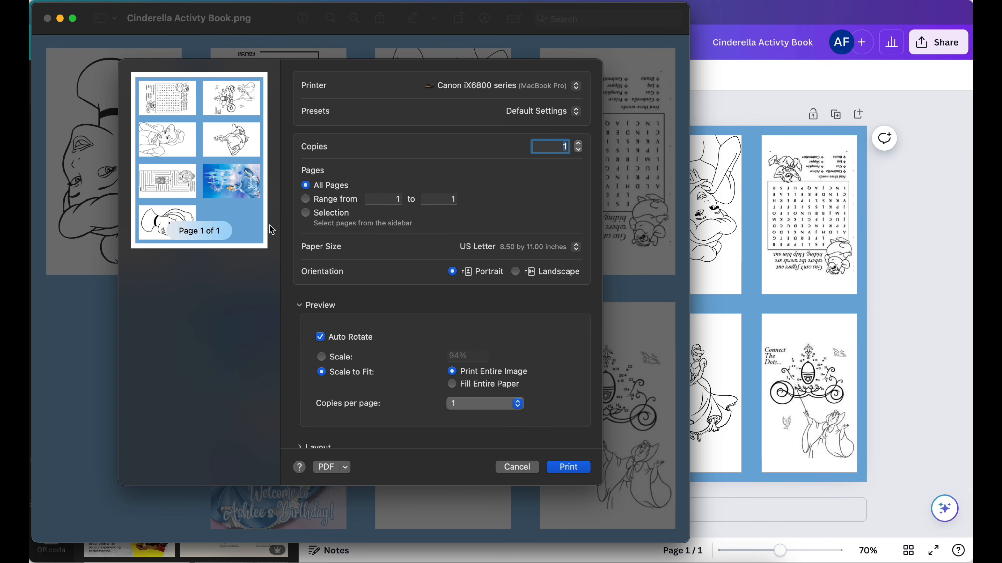
pyautogui.click(565, 470)
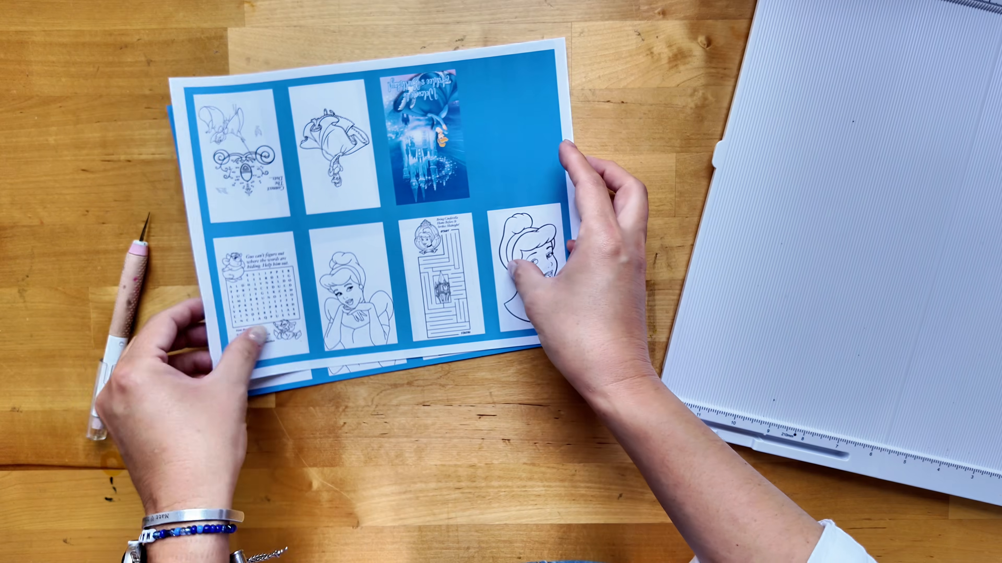